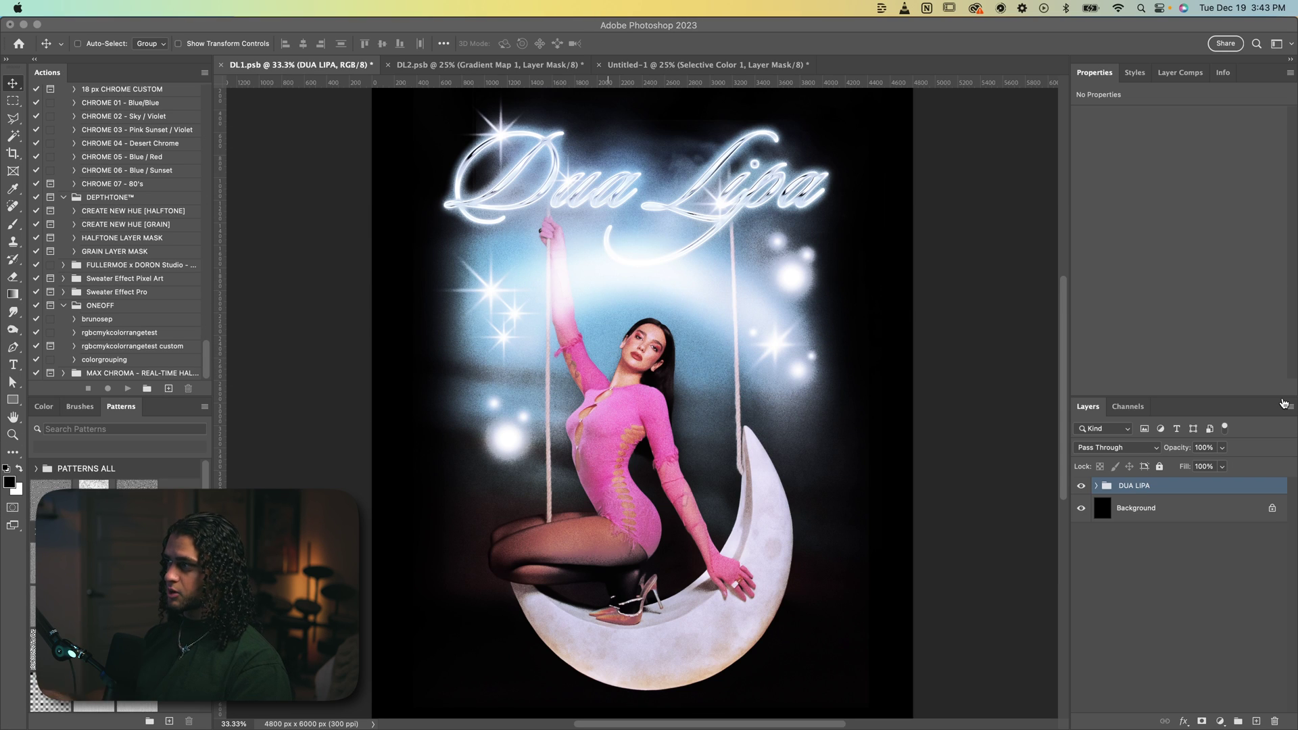
# Glance at the DL2 portrait poster, then return to the DL1 moon-swing poster's layers.
pyautogui.click(474, 64)
pyautogui.click(316, 64)
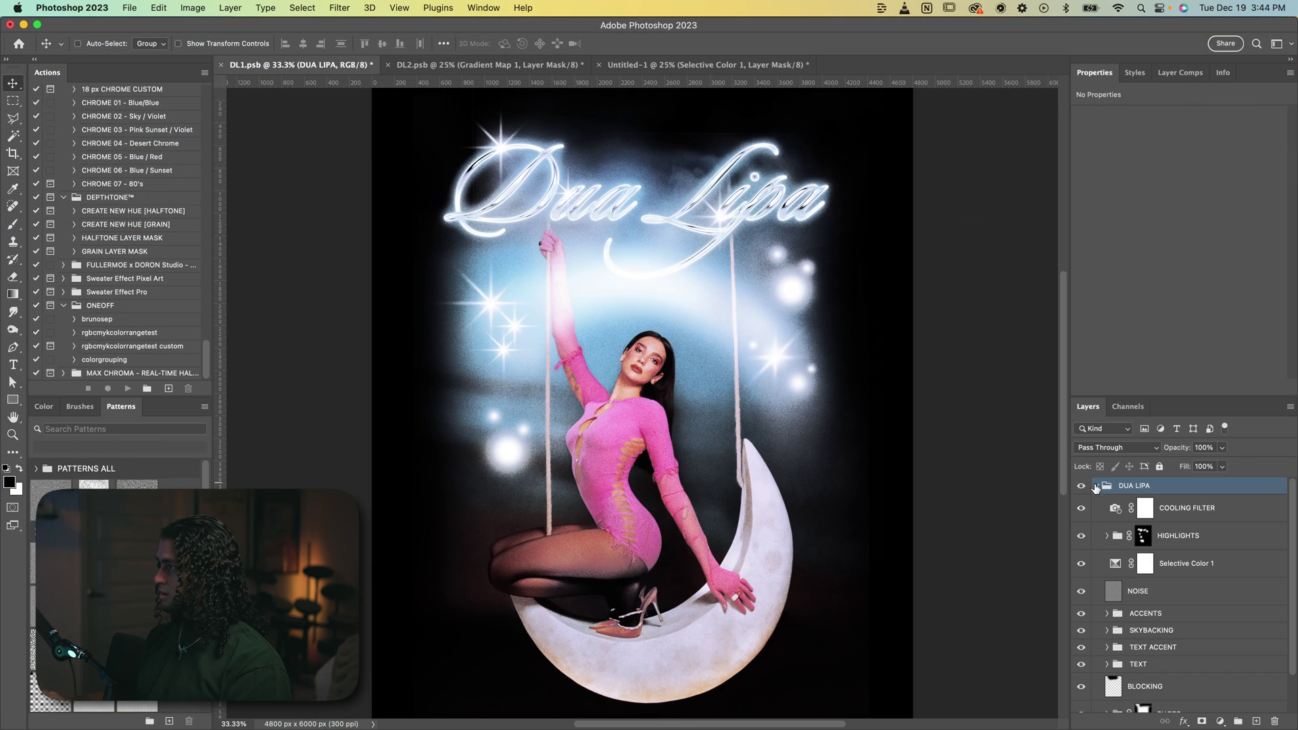
pyautogui.scroll(-2, 1085, 584)
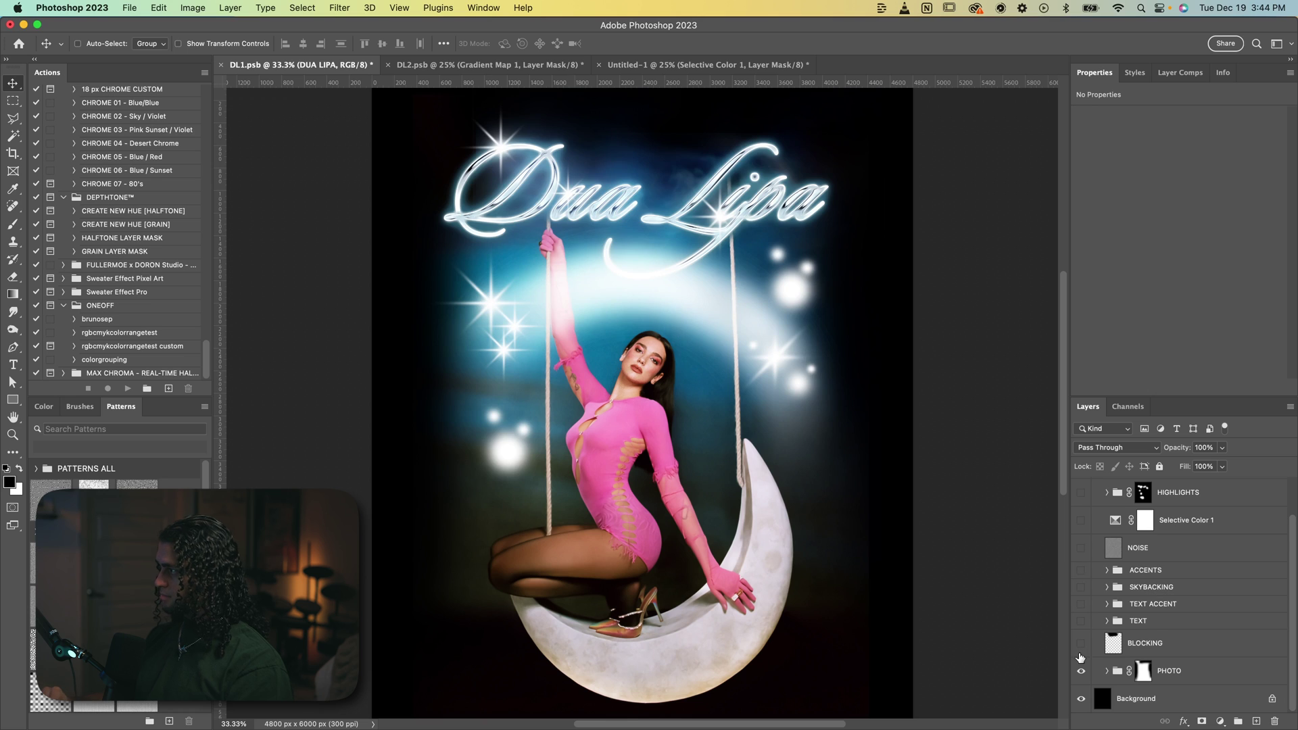
# Expand the PHOTO group and compare its vignette mask on and off, viewing the mask alone.
pyautogui.keyDown('shift'); pyautogui.click(1143, 671); pyautogui.keyUp('shift')
pyautogui.click(1107, 671)
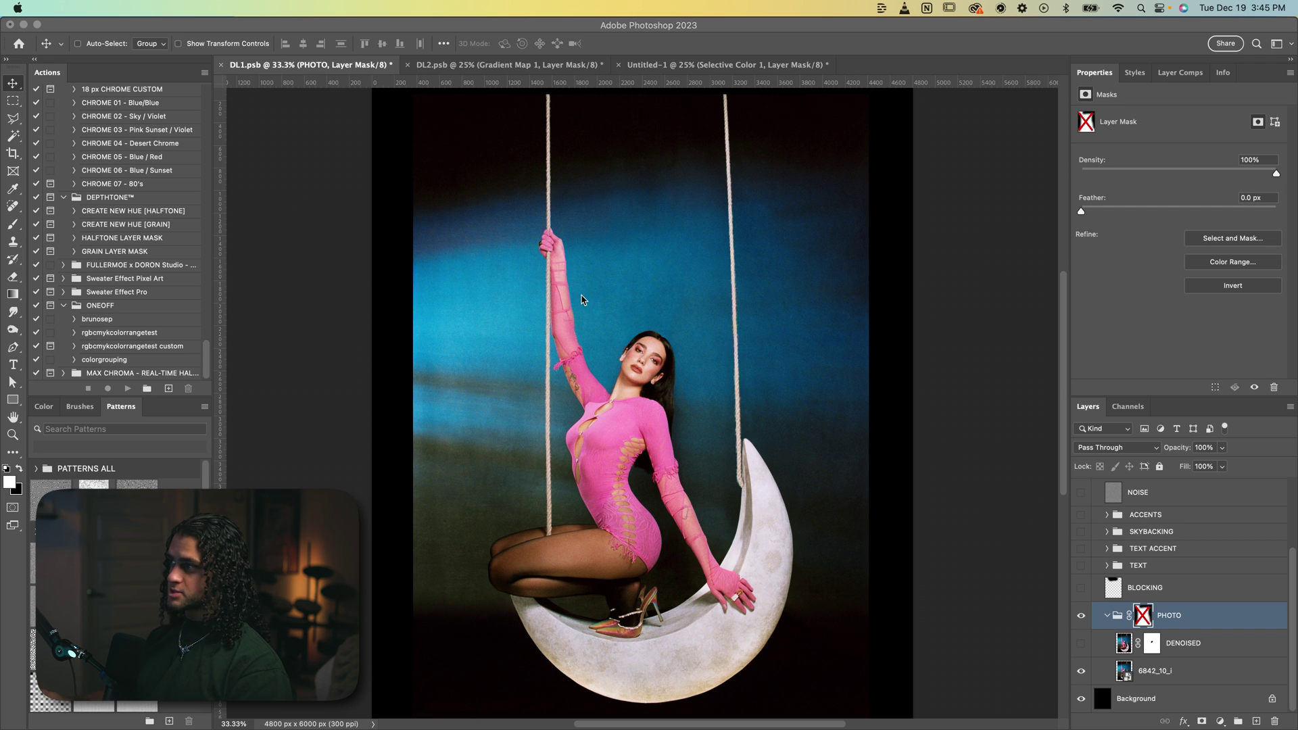
pyautogui.click(918, 413)
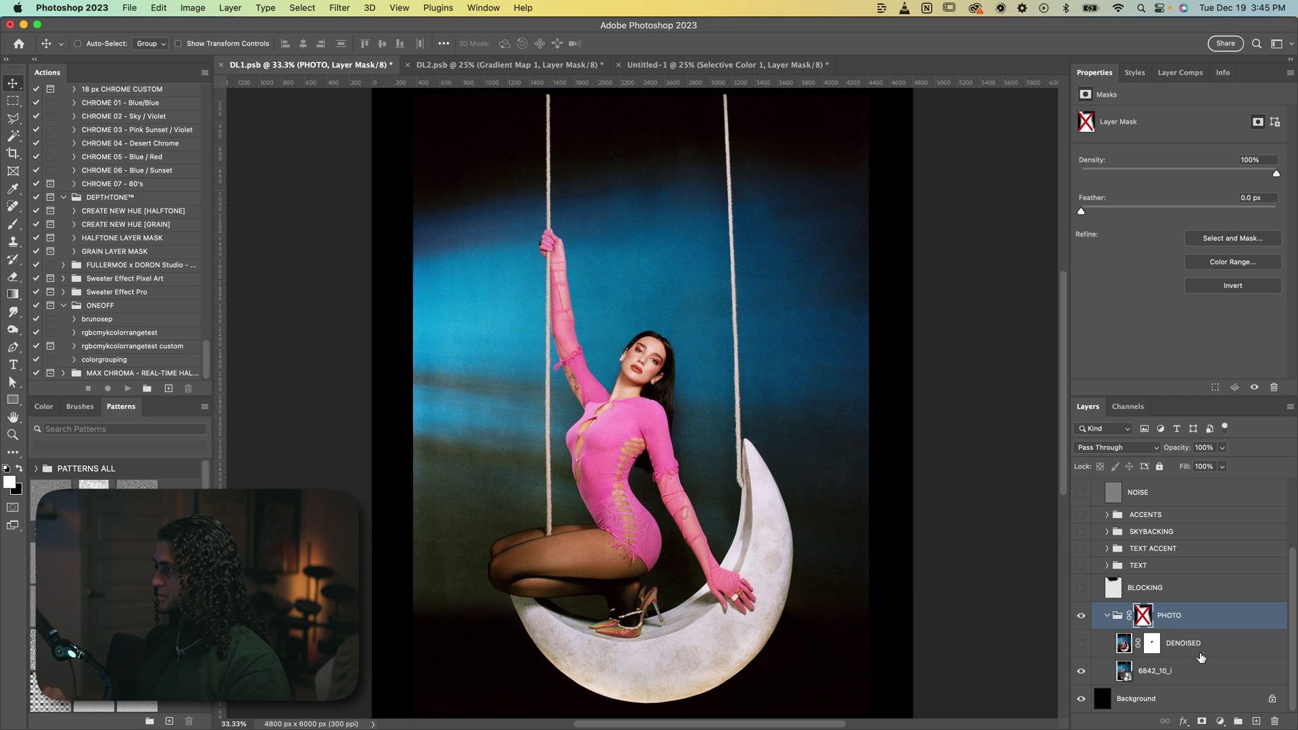
pyautogui.keyDown('shift'); pyautogui.click(1141, 614); pyautogui.keyUp('shift')
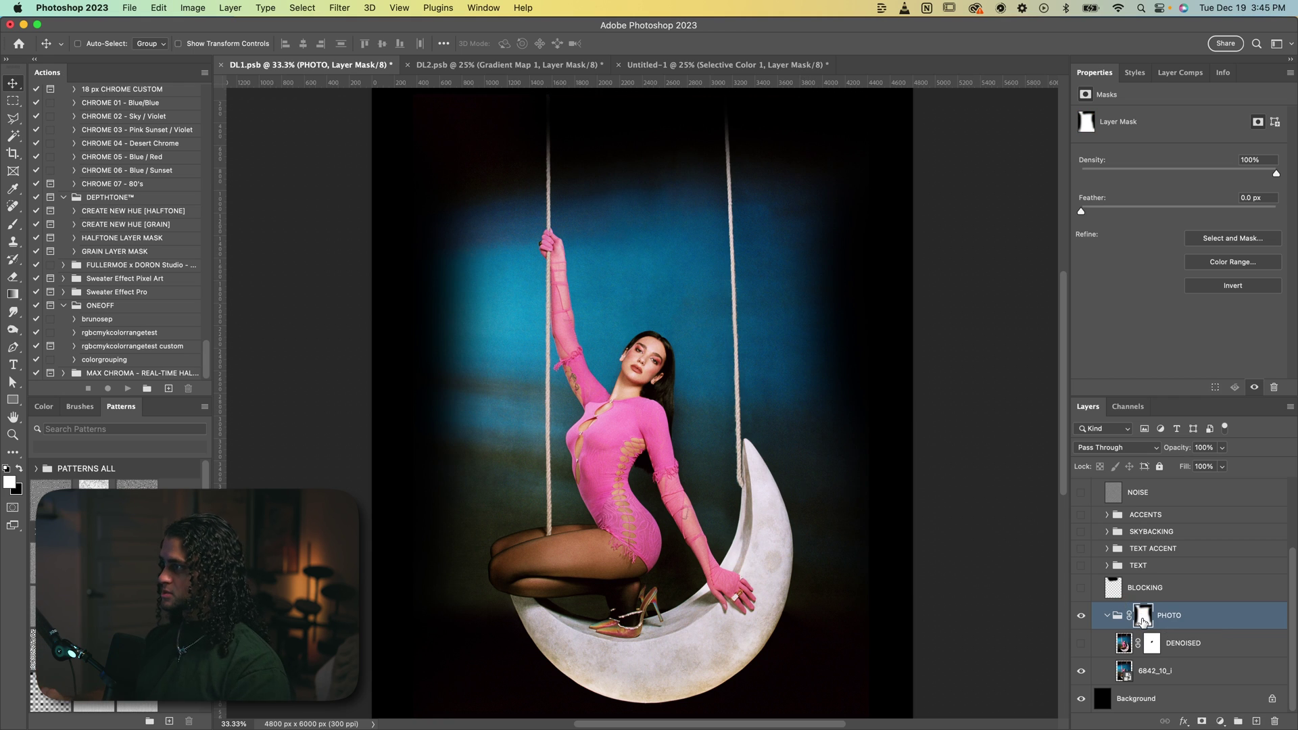
pyautogui.keyDown('shift'); pyautogui.click(1142, 617); pyautogui.keyUp('shift')
pyautogui.keyDown('shift'); pyautogui.click(1143, 619); pyautogui.keyUp('shift')
pyautogui.keyDown('shift'); pyautogui.click(1143, 619); pyautogui.keyUp('shift')
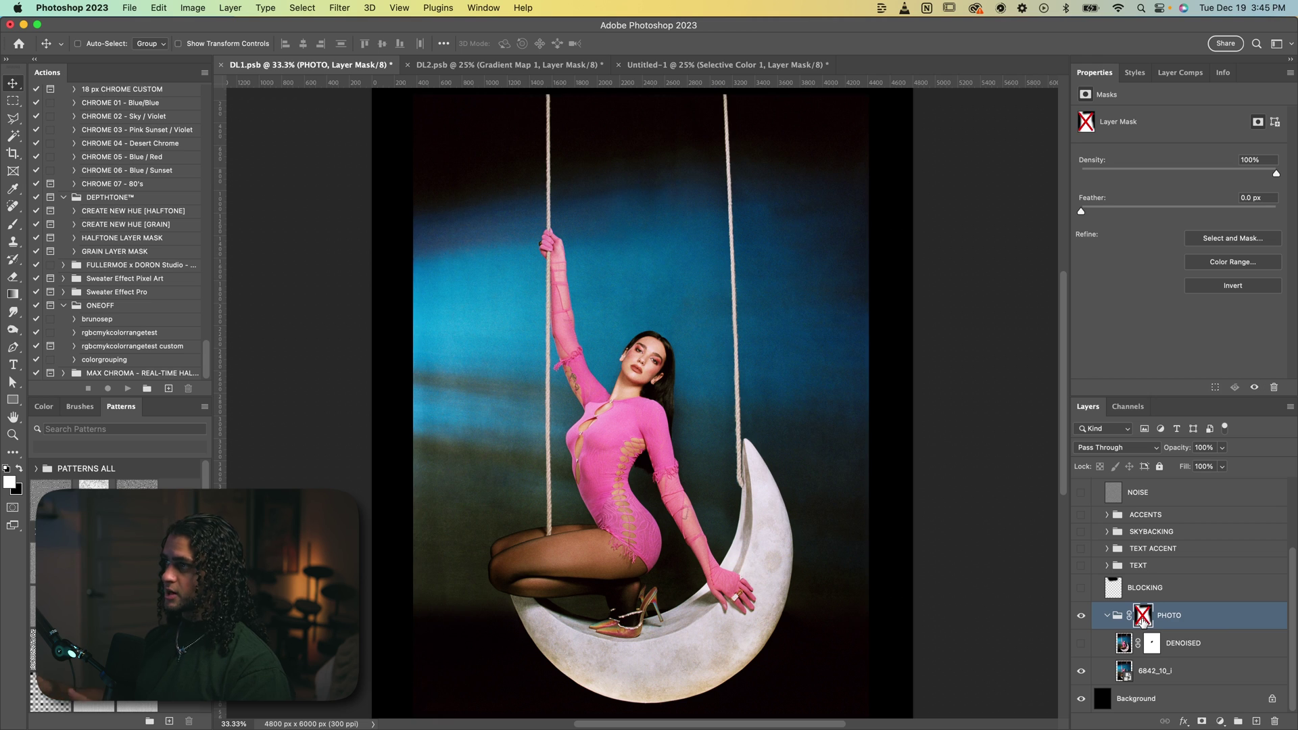
pyautogui.keyDown('shift'); pyautogui.click(1139, 609); pyautogui.keyUp('shift')
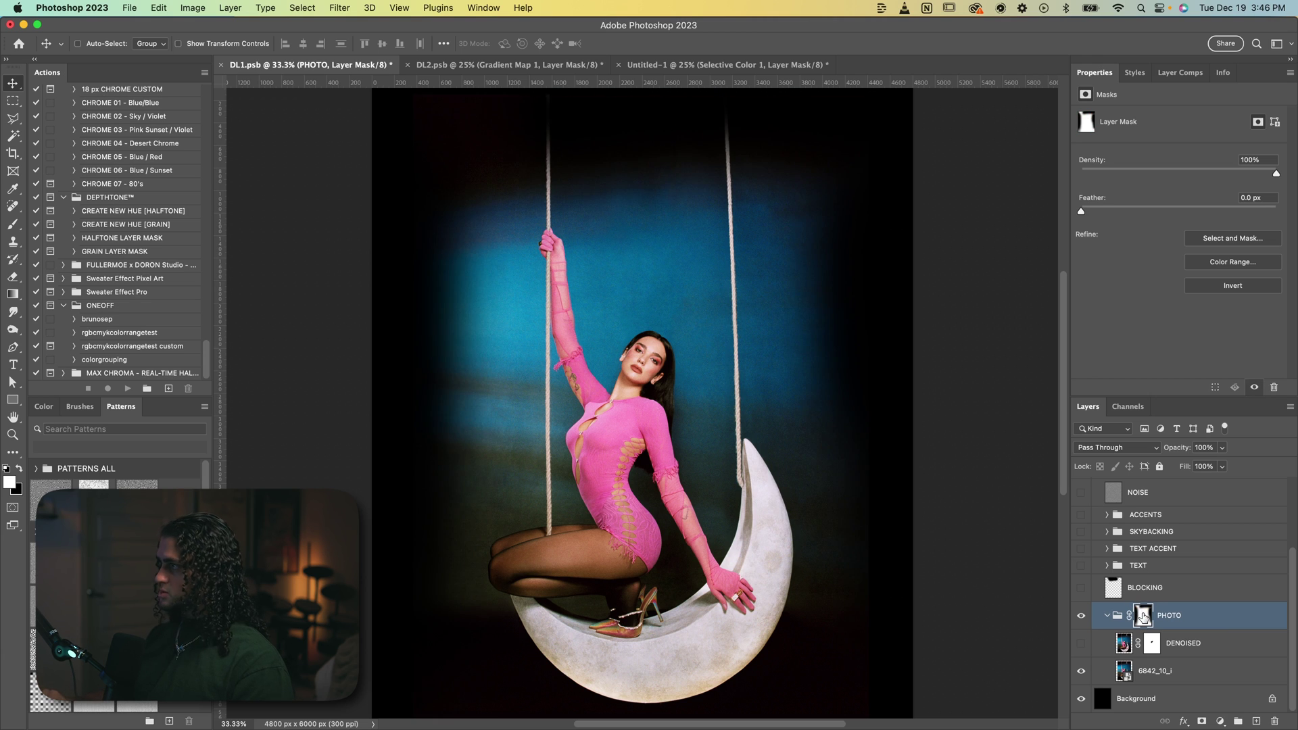
pyautogui.keyDown('alt'); pyautogui.click(1143, 616); pyautogui.keyUp('alt')
pyautogui.click(1216, 617)
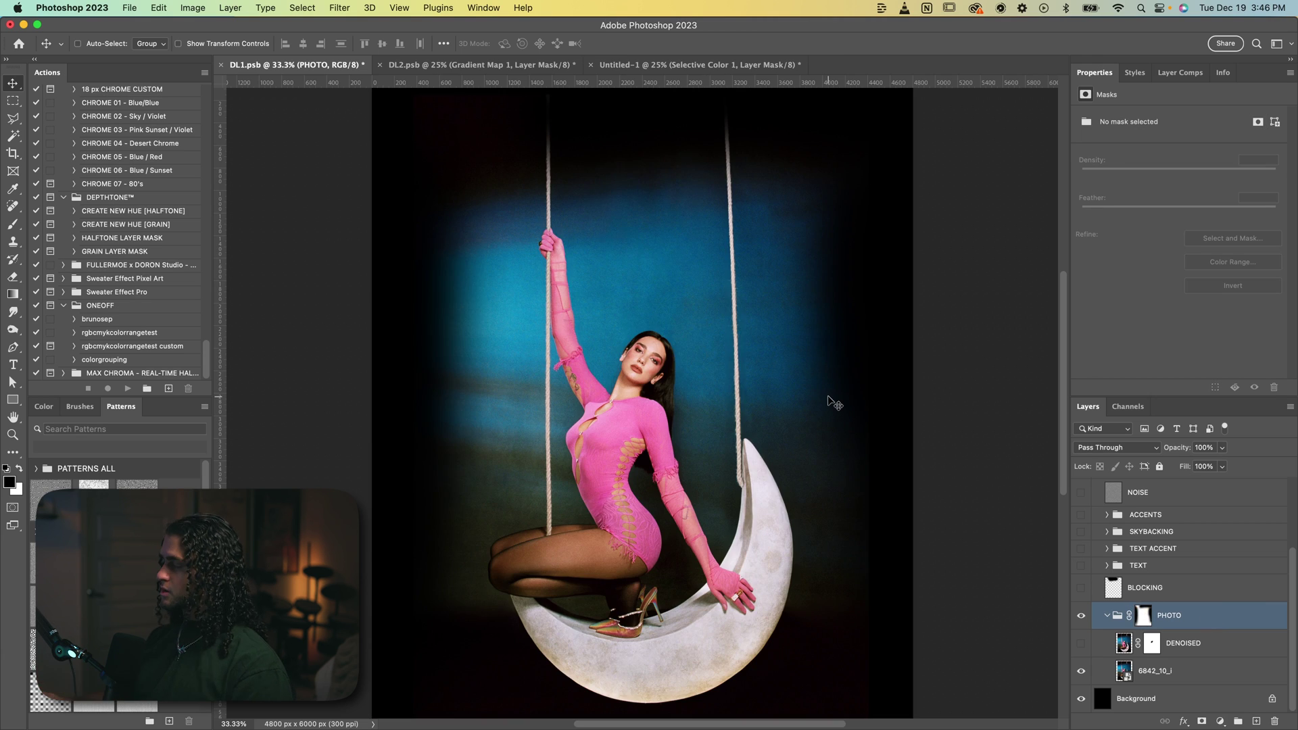
# Inspect the photo's grain up close, then turn on and select the DENOISED layer.
pyautogui.press('super+equal')
pyautogui.press('super+equal')
pyautogui.press('super+equal')
pyautogui.press('super+equal')
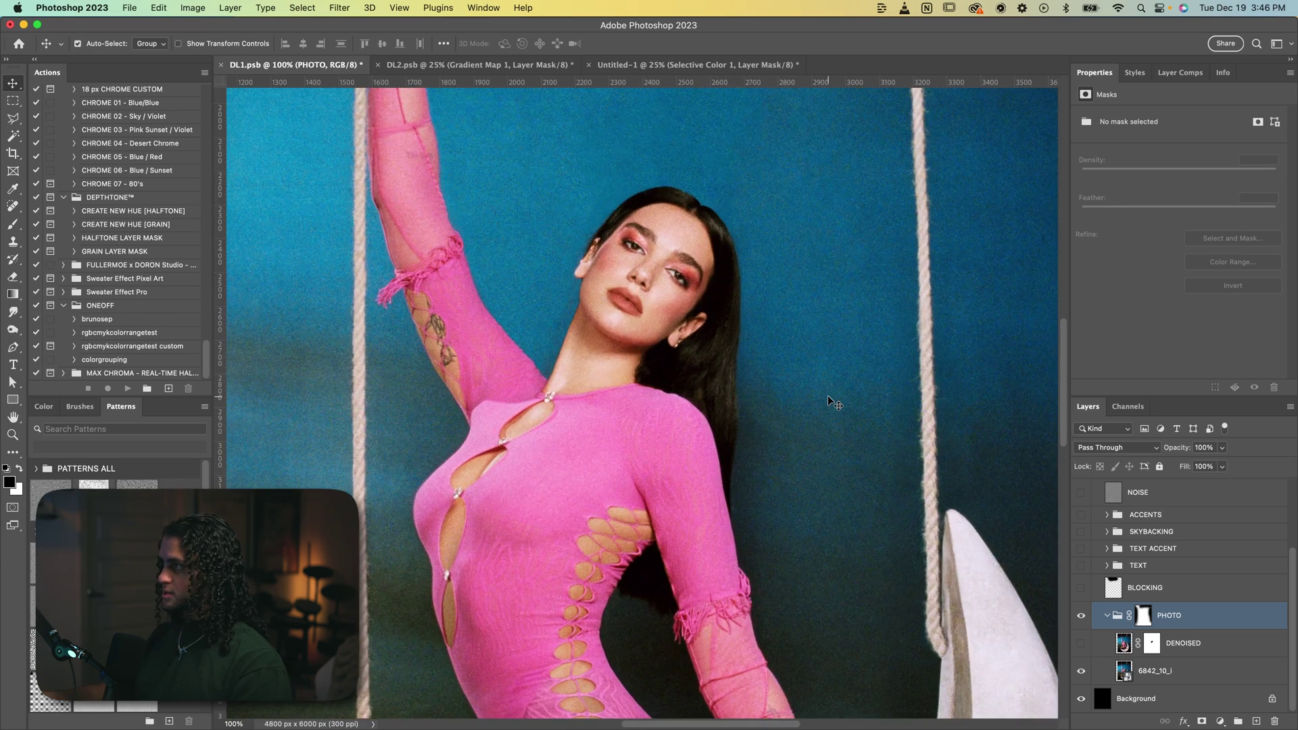
pyautogui.scroll(5, 828, 399)
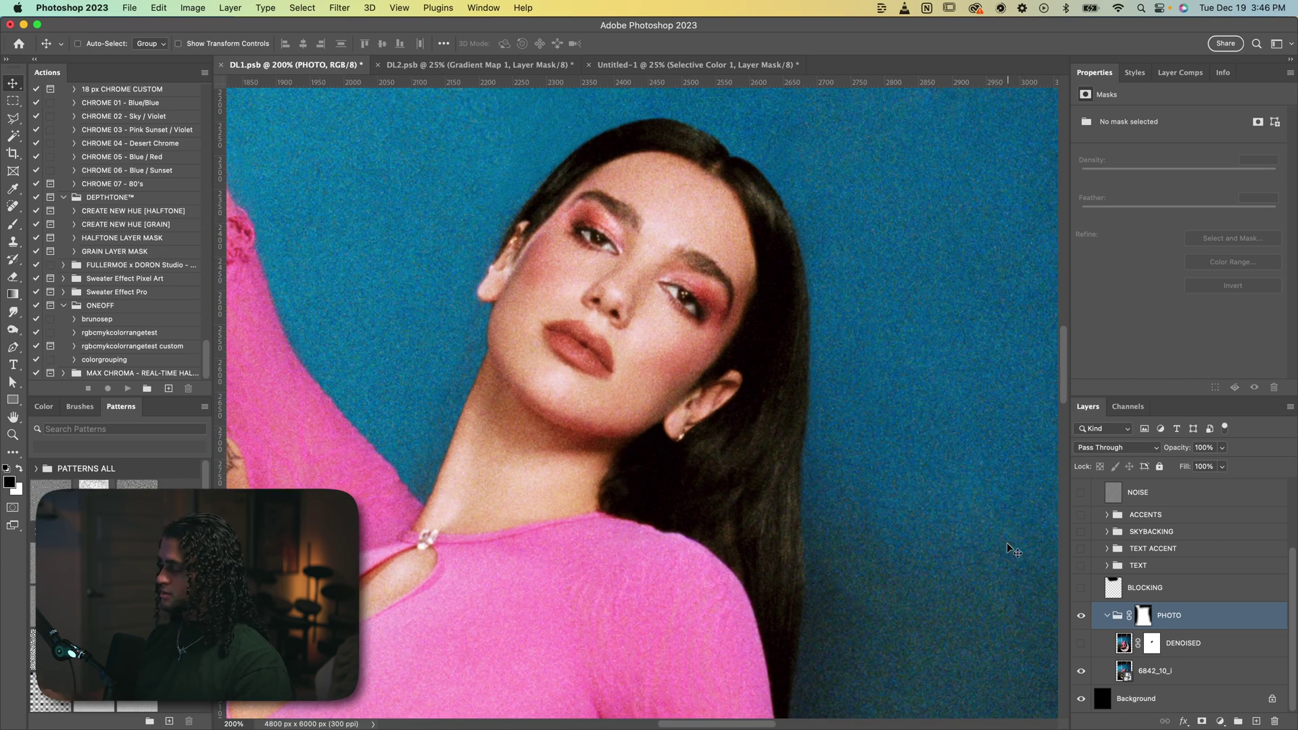
pyautogui.press('super+minus')
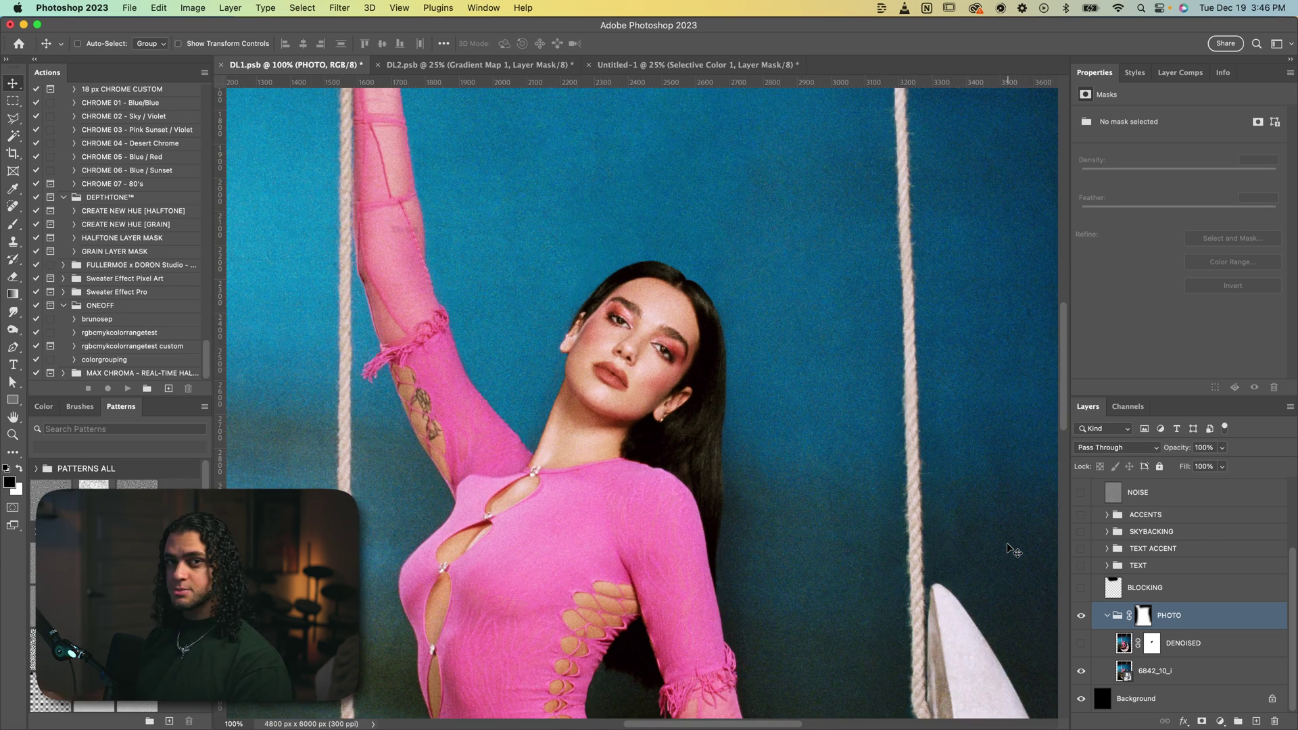
pyautogui.click(1082, 644)
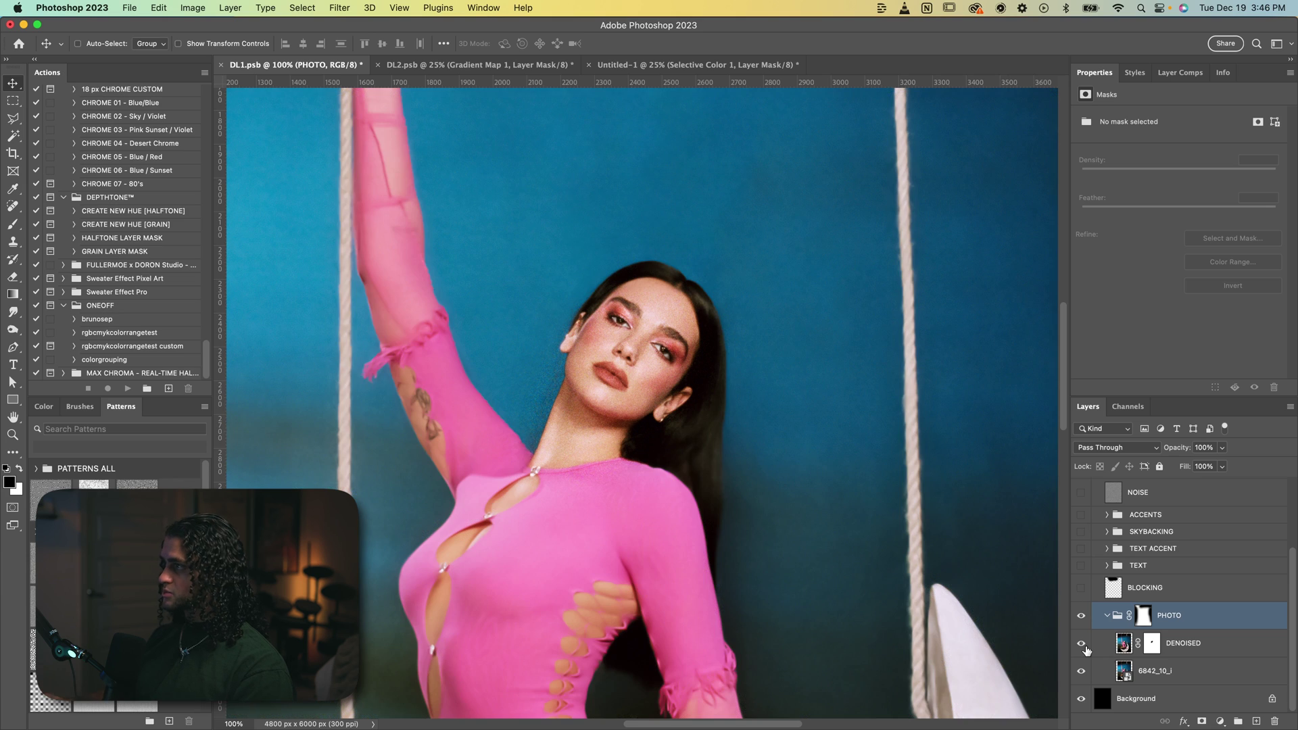
pyautogui.click(1178, 669)
pyautogui.click(1105, 650)
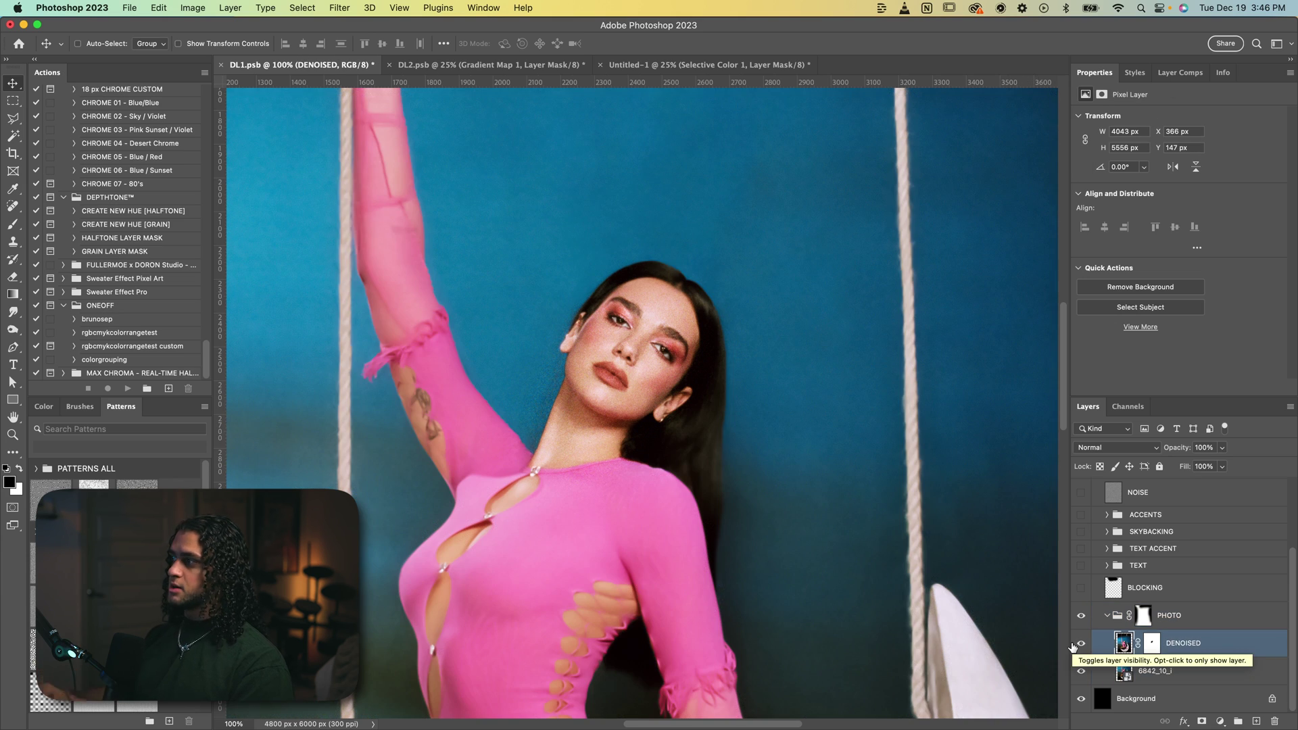
# Show and select the BLOCKING dark vignette layer at 50% zoom.
pyautogui.click(1082, 587)
pyautogui.click(1149, 588)
pyautogui.press('super+minus')
pyautogui.press('super+minus')
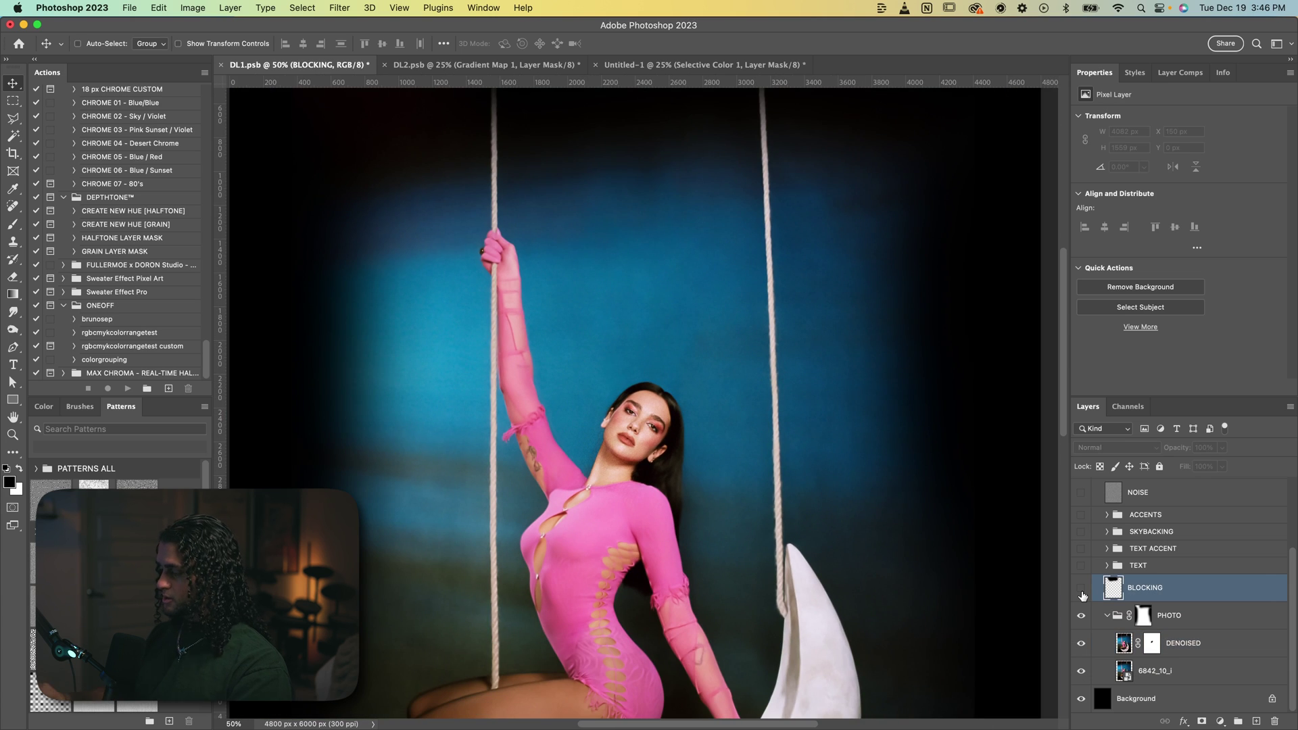
# Scroll around the canvas to inspect the BLOCKING layer's darkened edges.
pyautogui.scroll(5, 841, 478)
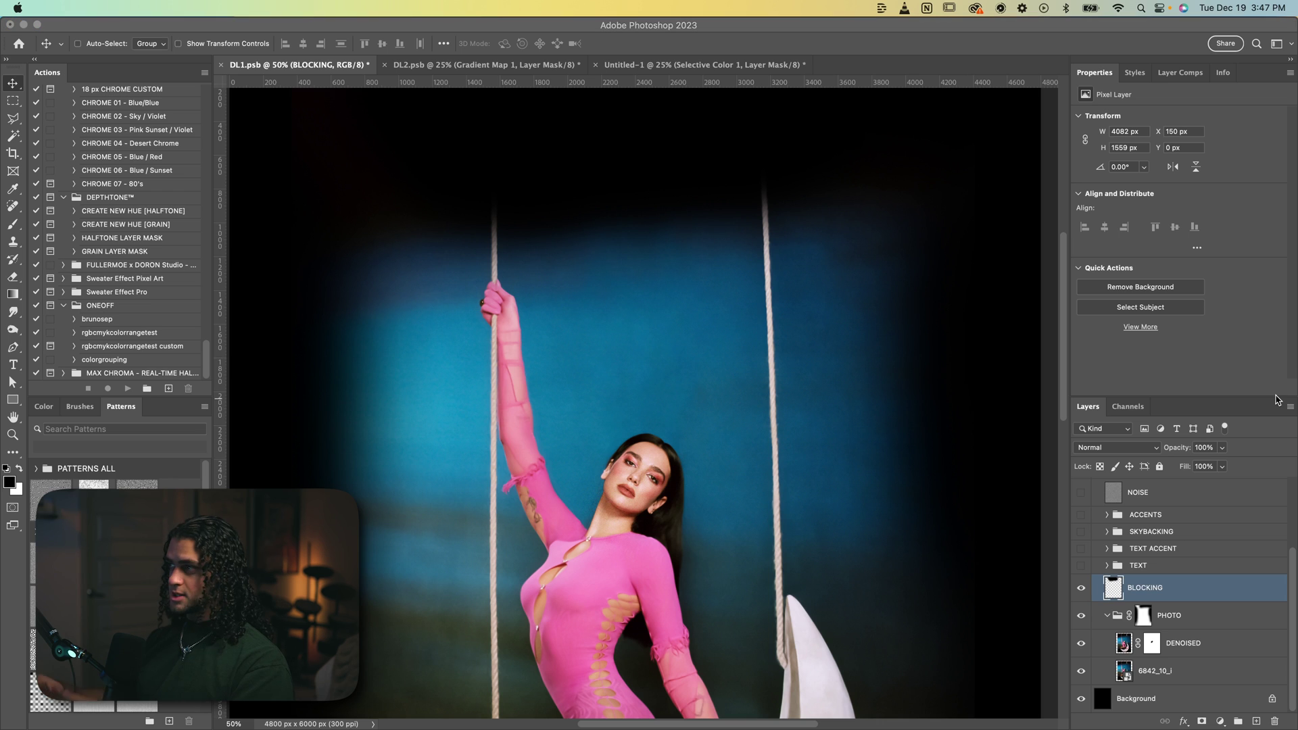
pyautogui.hscroll(2, 880, 419)
# Show the TEXT group's chrome Dua Lipa lettering and select its CHROME layer.
pyautogui.click(1082, 566)
pyautogui.click(1144, 570)
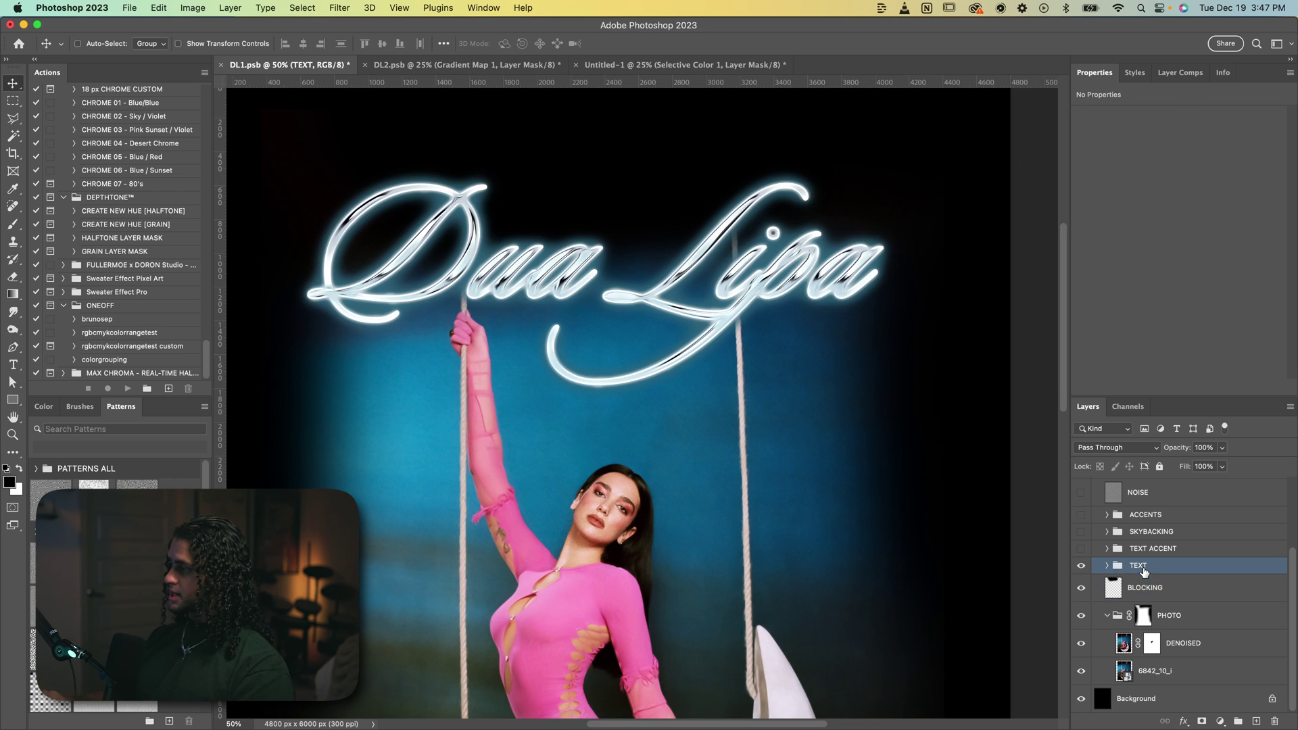
pyautogui.click(1110, 570)
pyautogui.scroll(-2, 1150, 582)
pyautogui.click(1166, 591)
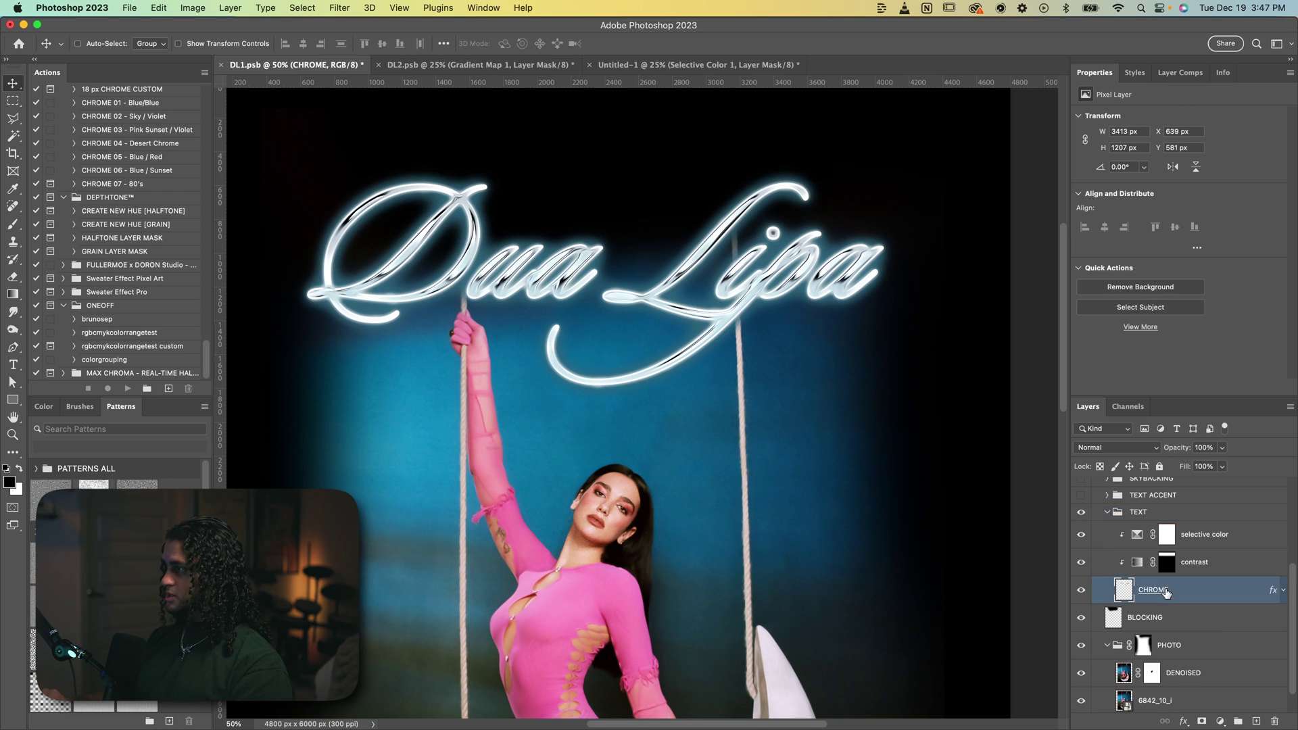
pyautogui.scroll(2, 883, 420)
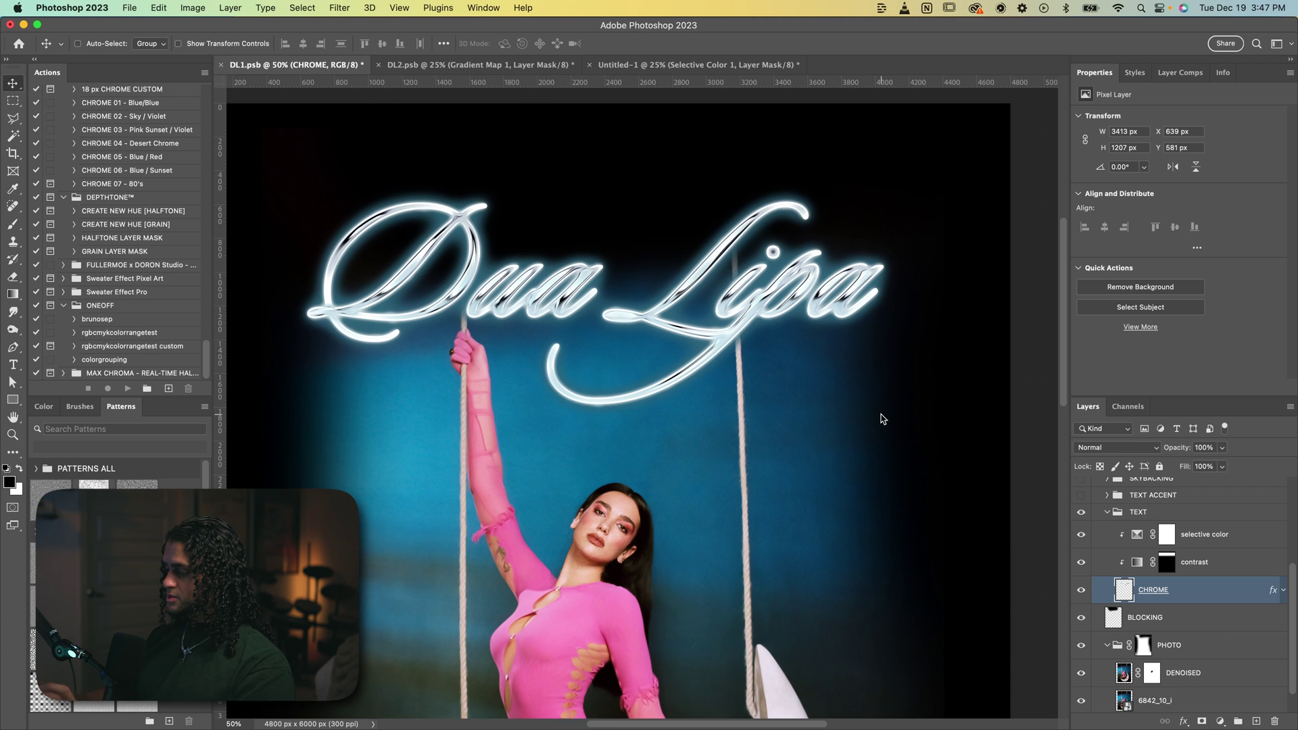
pyautogui.hscroll(-2, 888, 422)
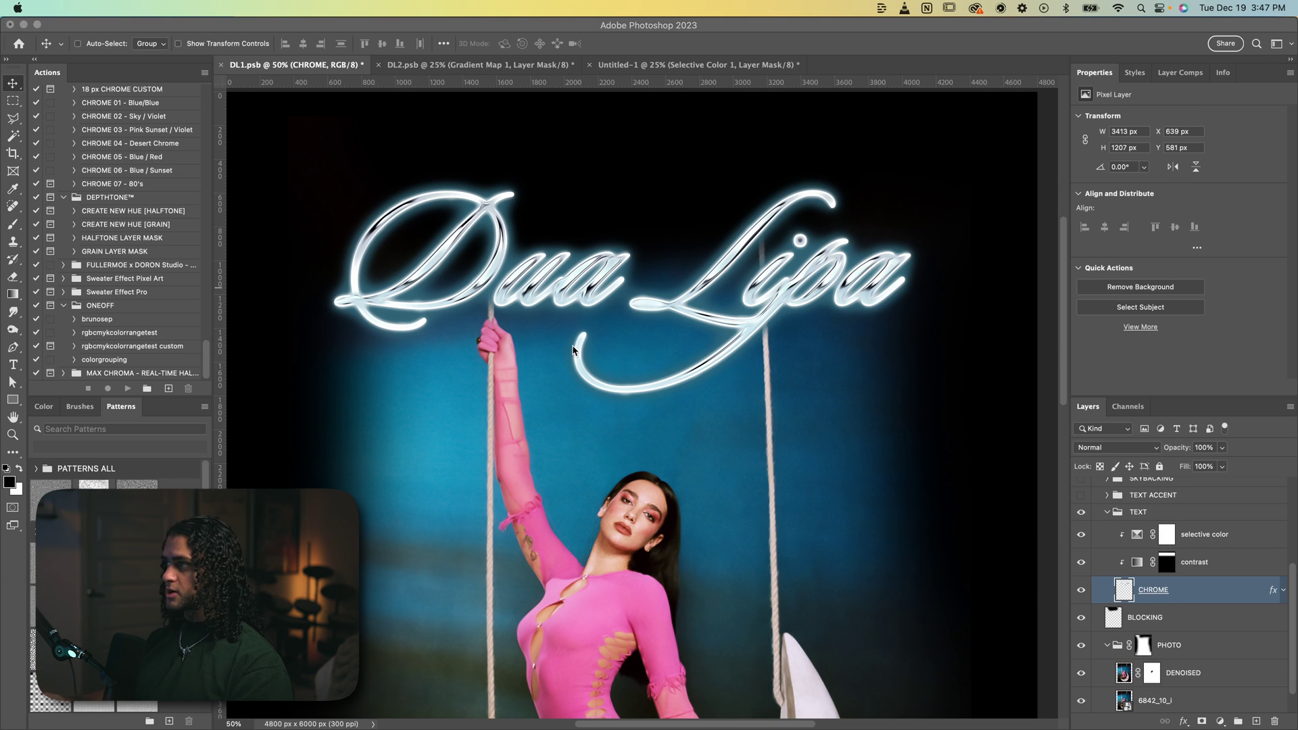
pyautogui.scroll(2, 572, 350)
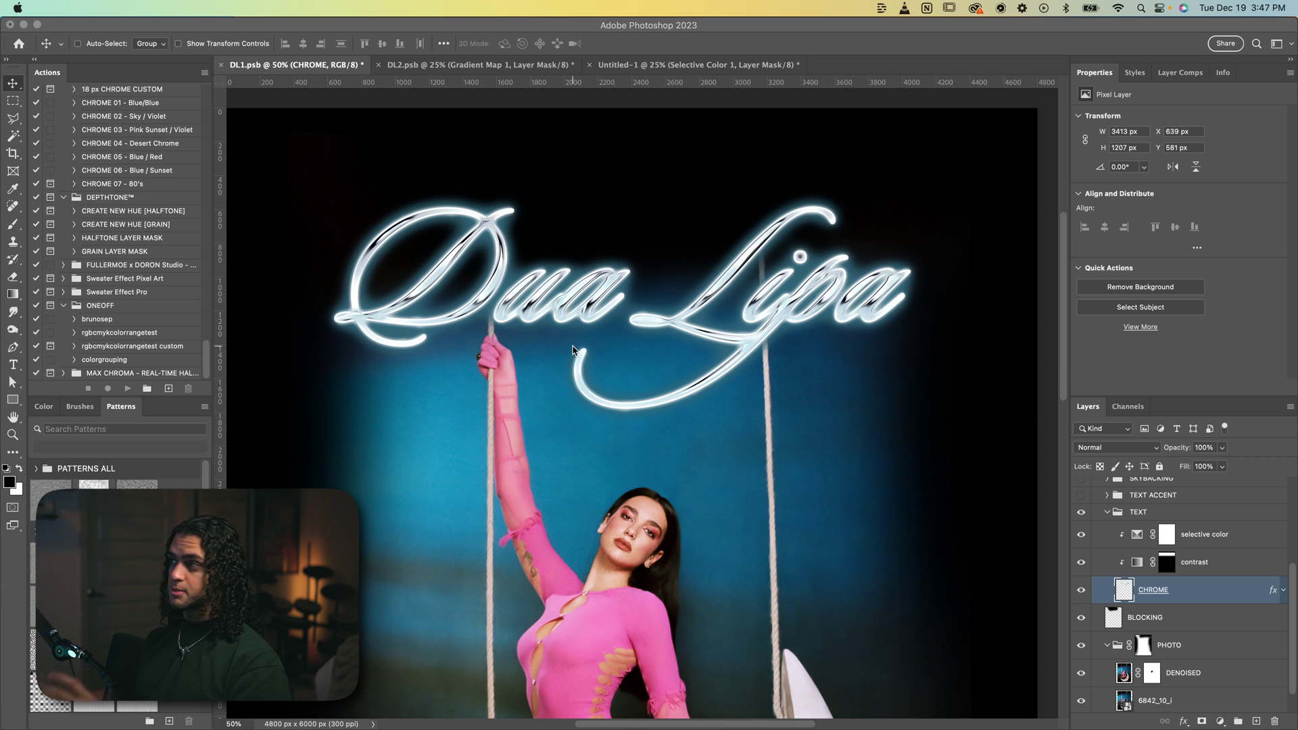
# Hide the selective color adjustment and toggle the contrast gradient map to compare.
pyautogui.click(1082, 538)
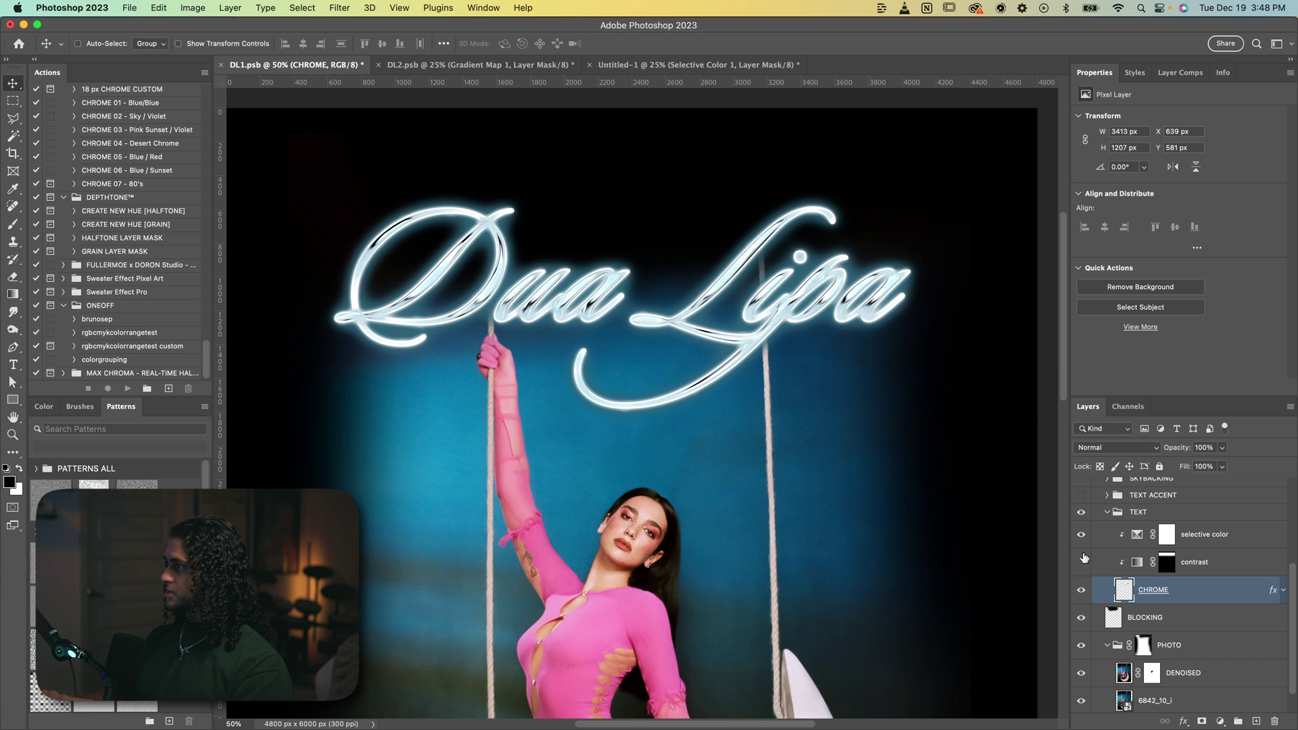
pyautogui.click(1081, 562)
pyautogui.click(1211, 568)
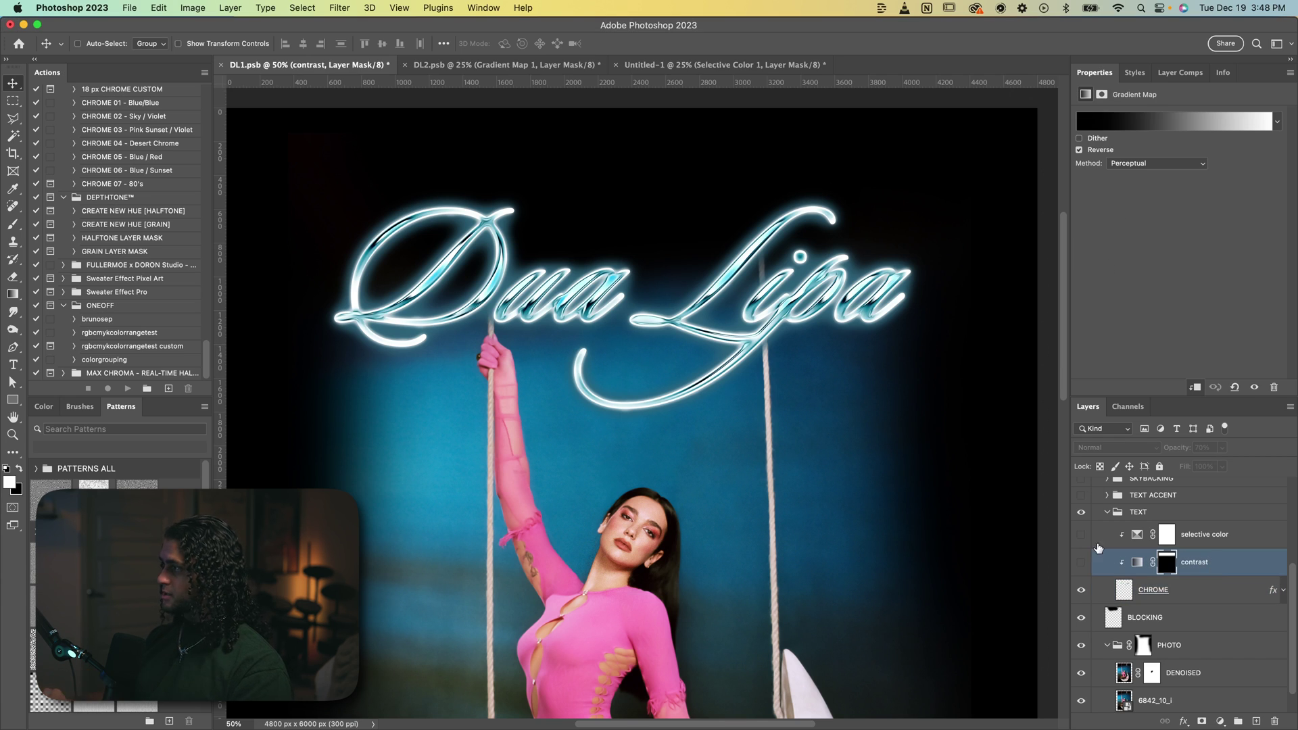
pyautogui.click(1080, 564)
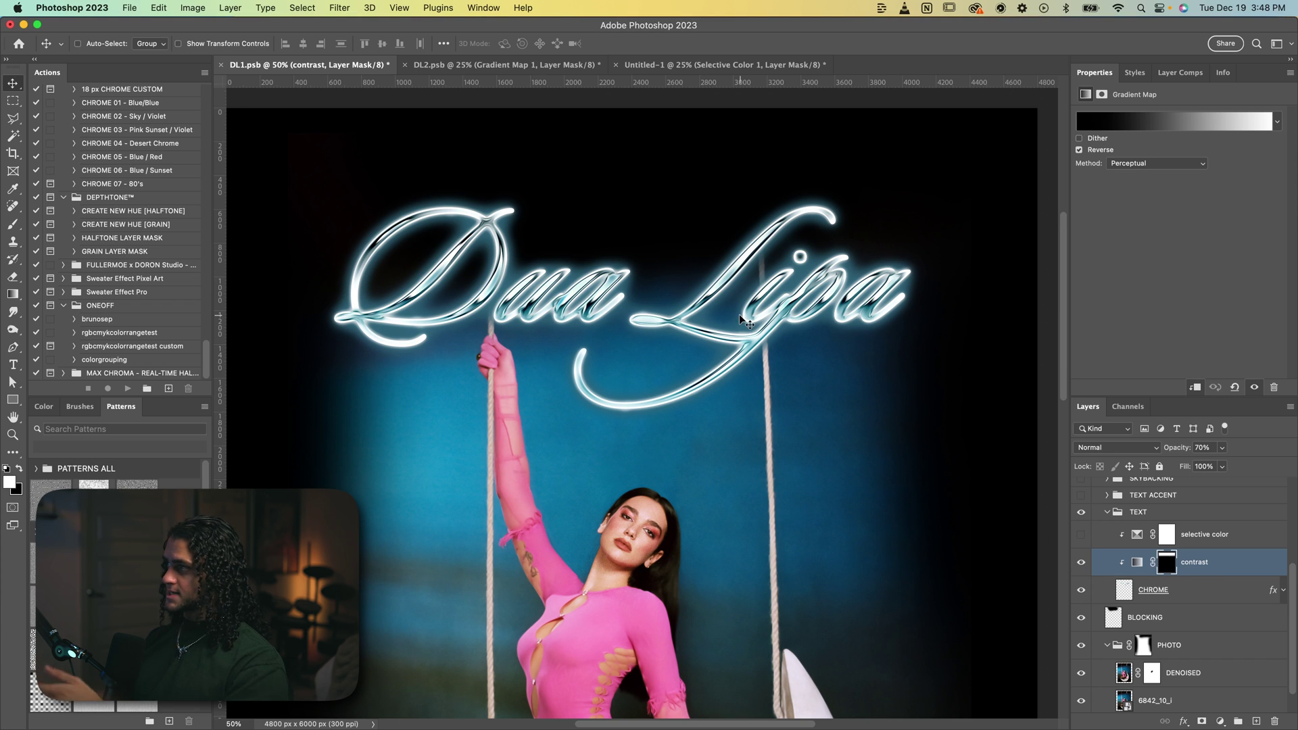
pyautogui.scroll(4, 740, 314)
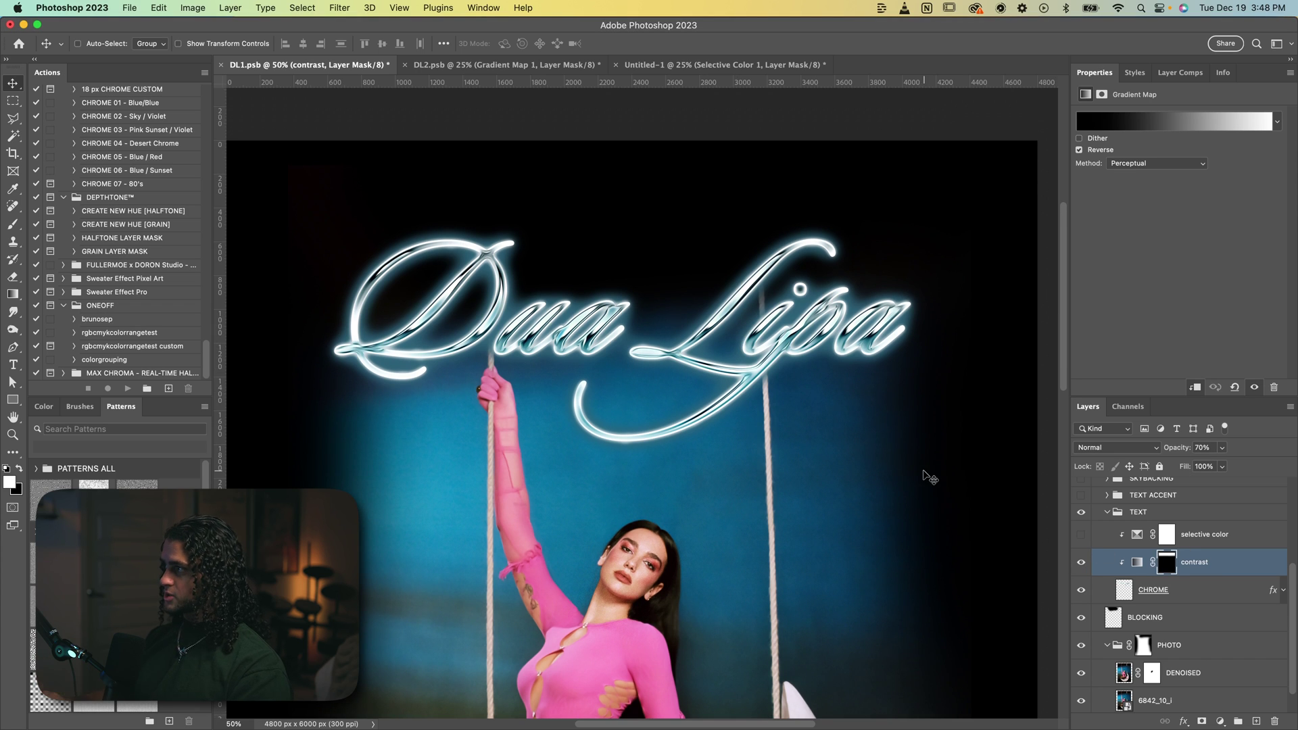
pyautogui.scroll(3, 746, 393)
# Fit the poster at 33.33%, keep the contrast map on, and select the selective color layer.
pyautogui.press('super+minus')
pyautogui.press('super+minus')
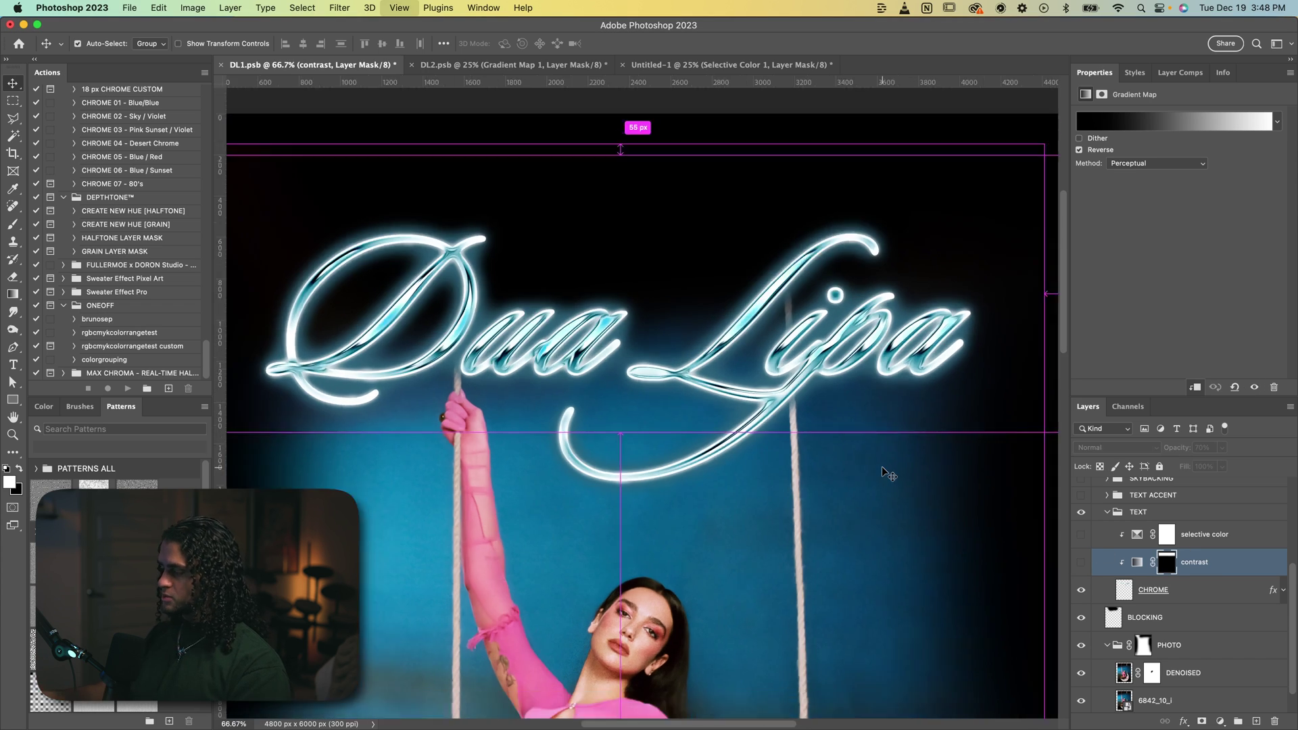
pyautogui.press('super+comma')
pyautogui.press('super+plus')
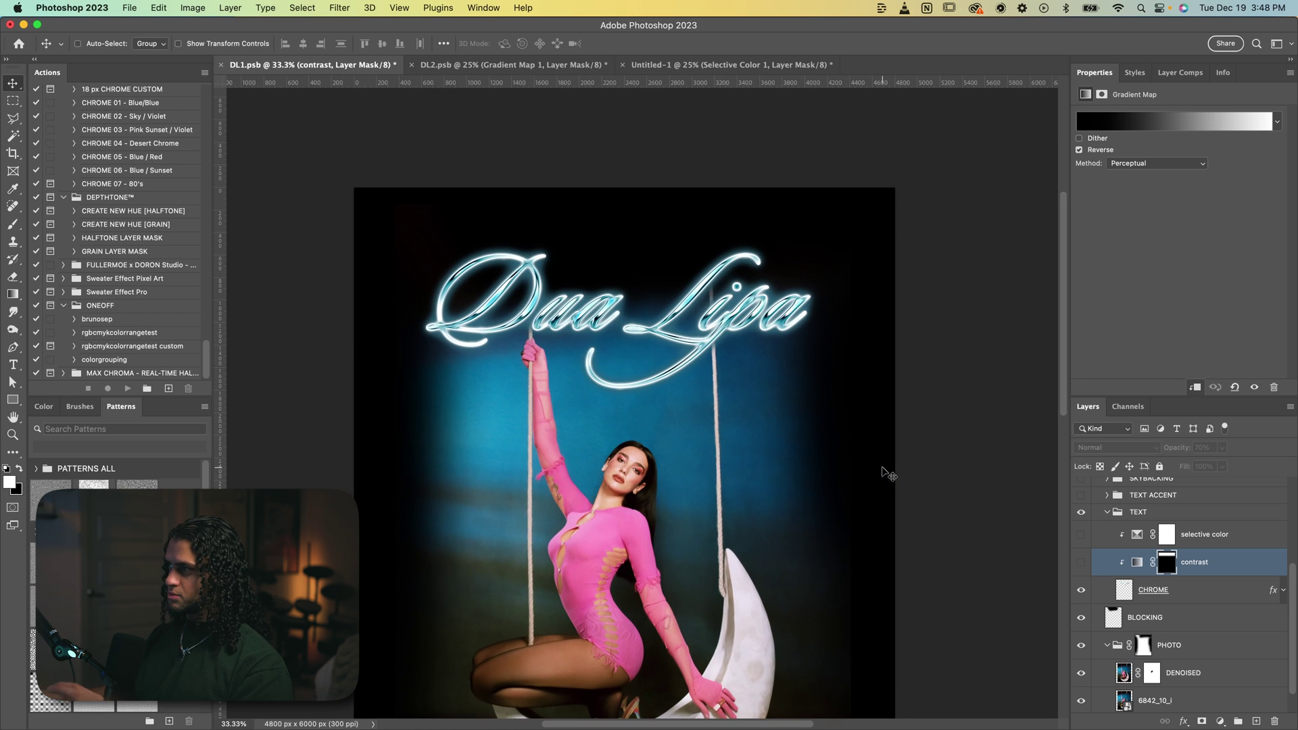
pyautogui.scroll(-3, 644, 409)
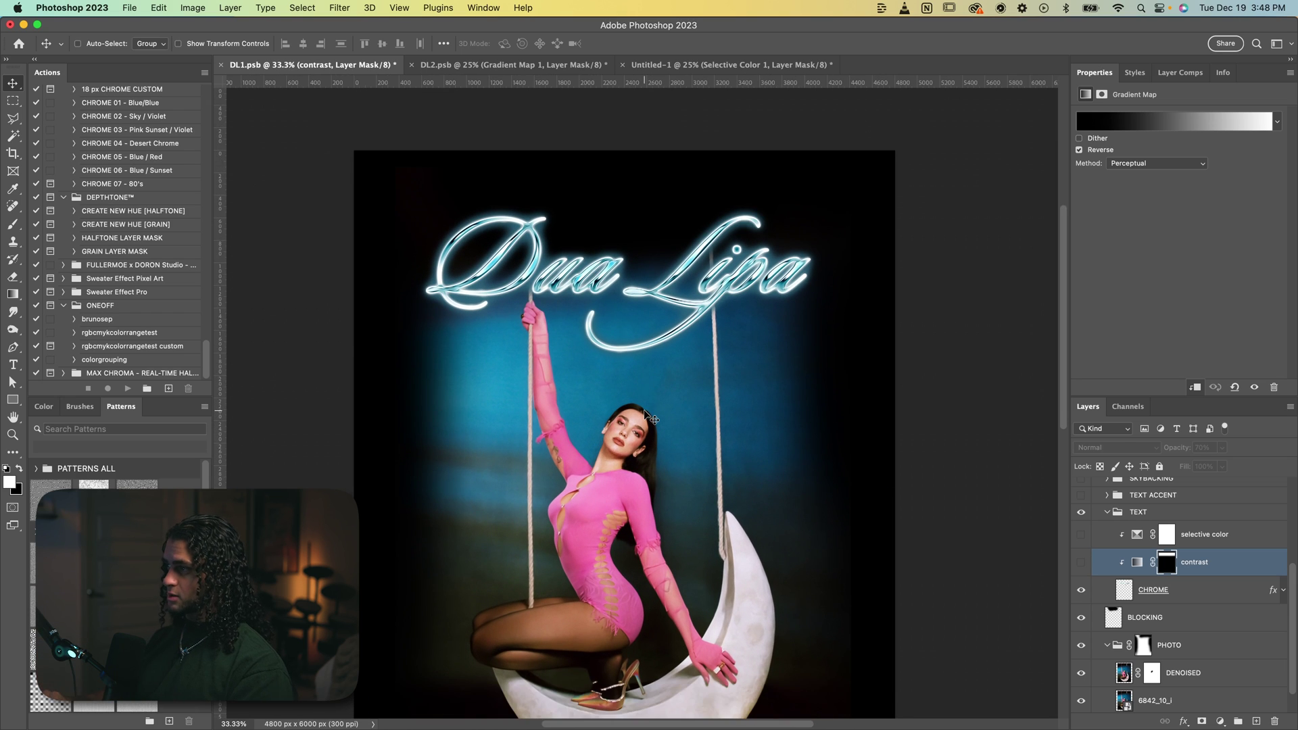
pyautogui.scroll(4, 644, 409)
pyautogui.scroll(2, 644, 408)
pyautogui.click(1082, 566)
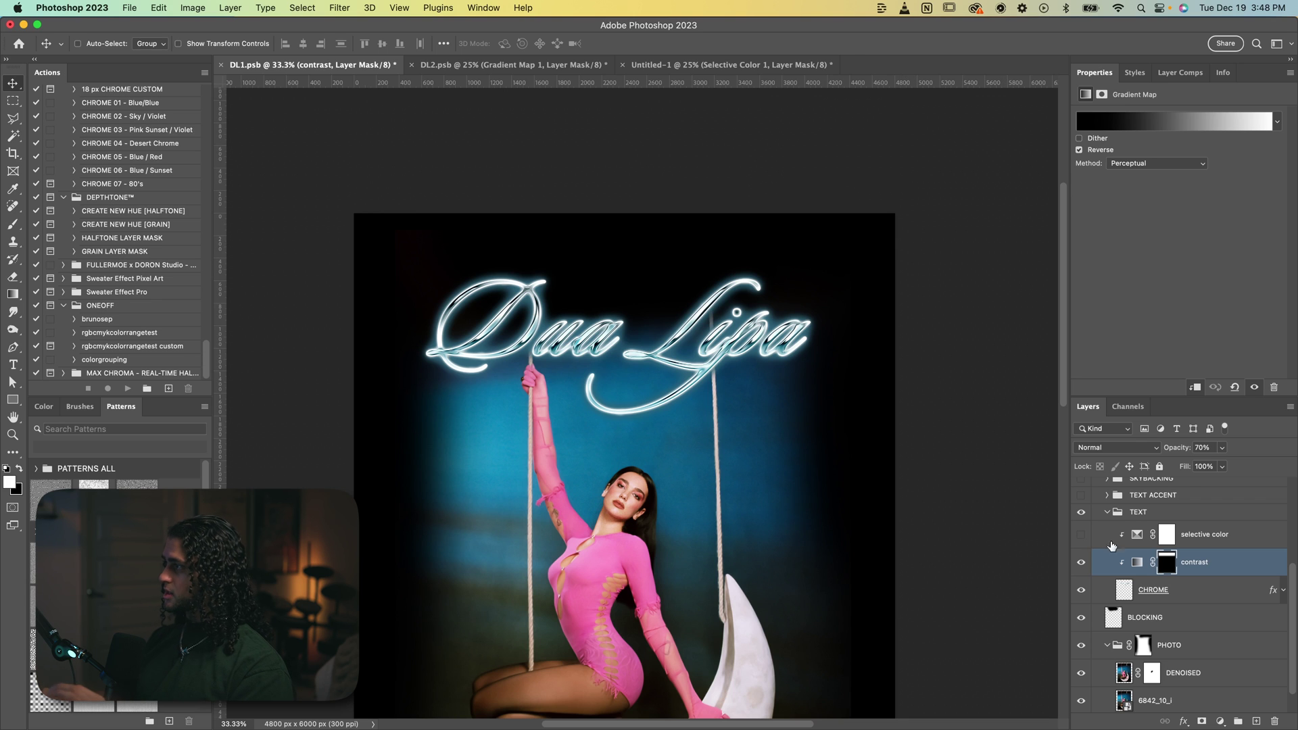
pyautogui.click(1215, 548)
# Turn on the selective color adjustment at 50% zoom, keeping its Bootleg Rap 02 preset.
pyautogui.click(1082, 535)
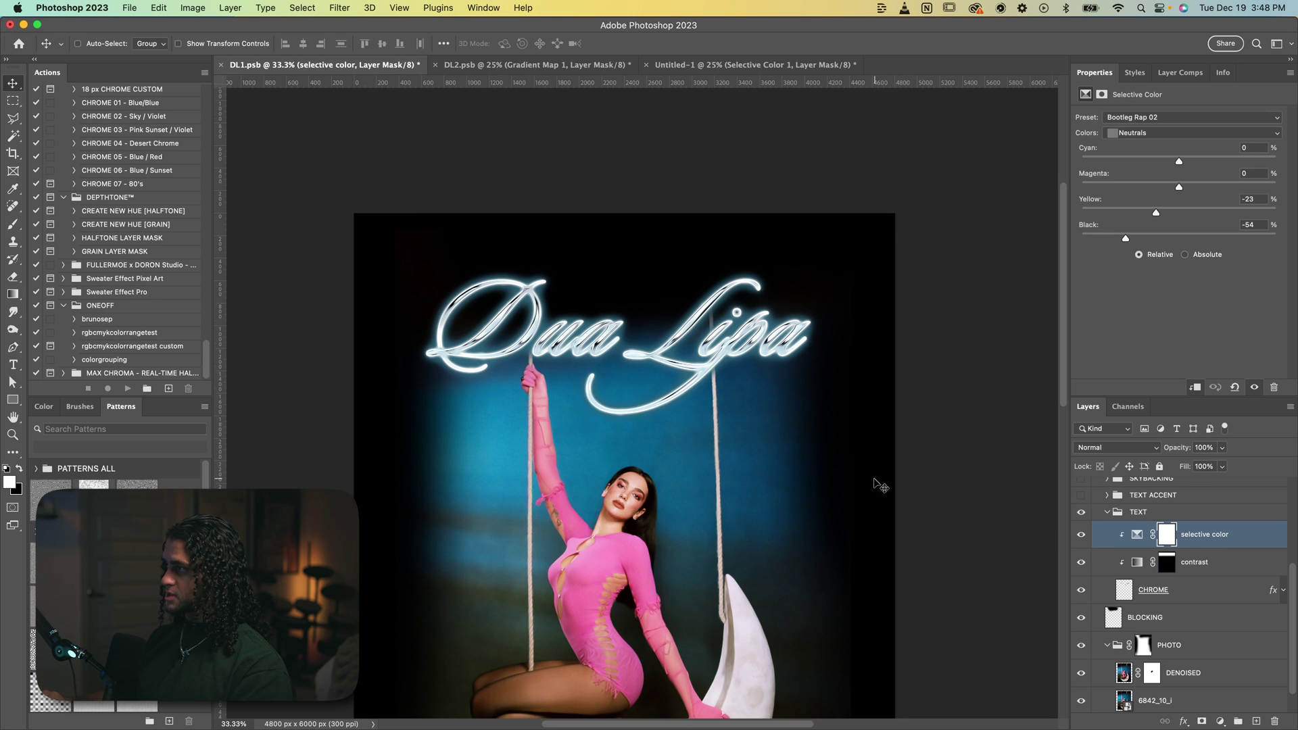
pyautogui.press('super+plus')
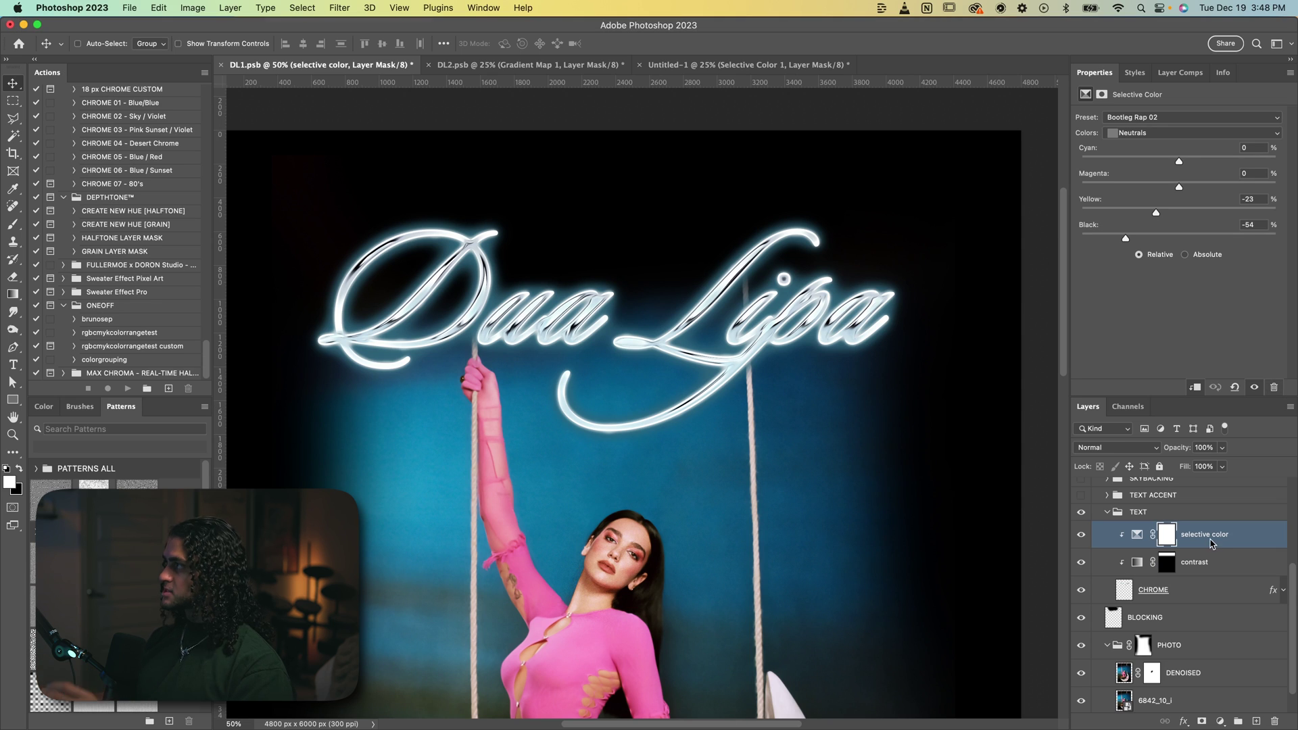
pyautogui.click(1134, 119)
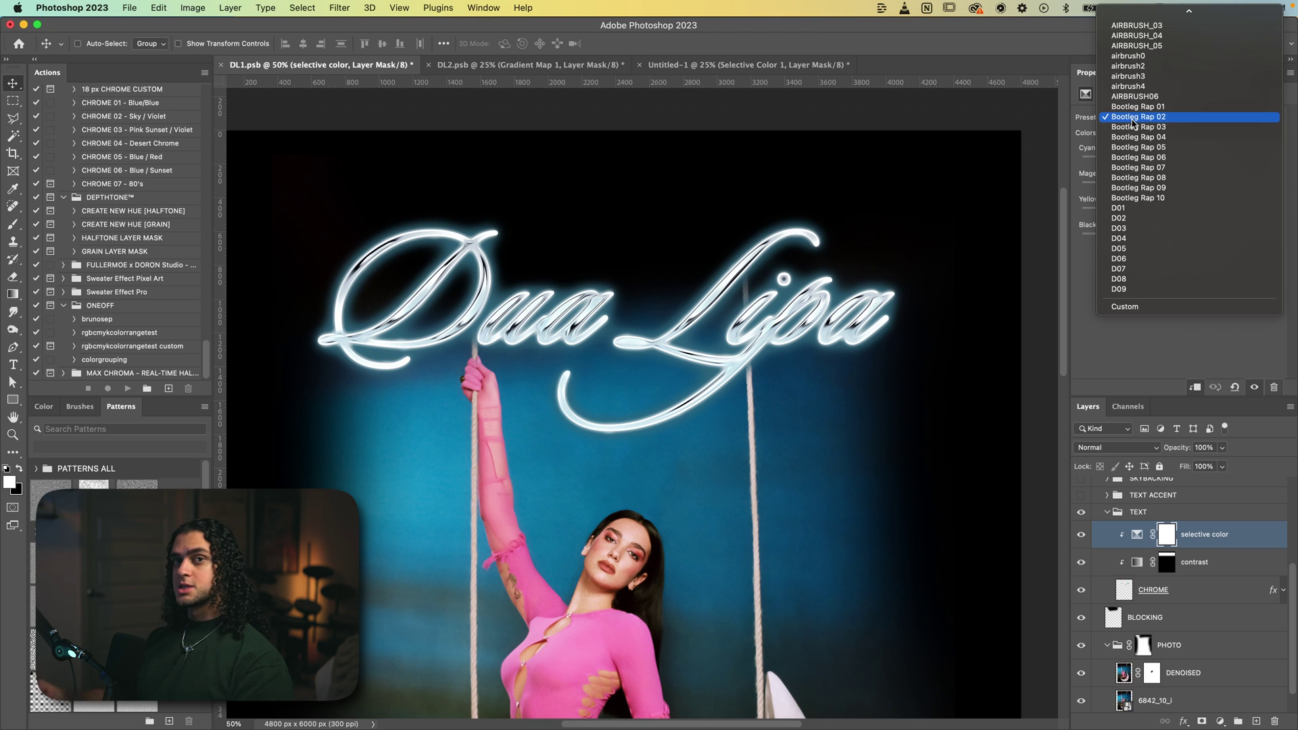
pyautogui.click(918, 269)
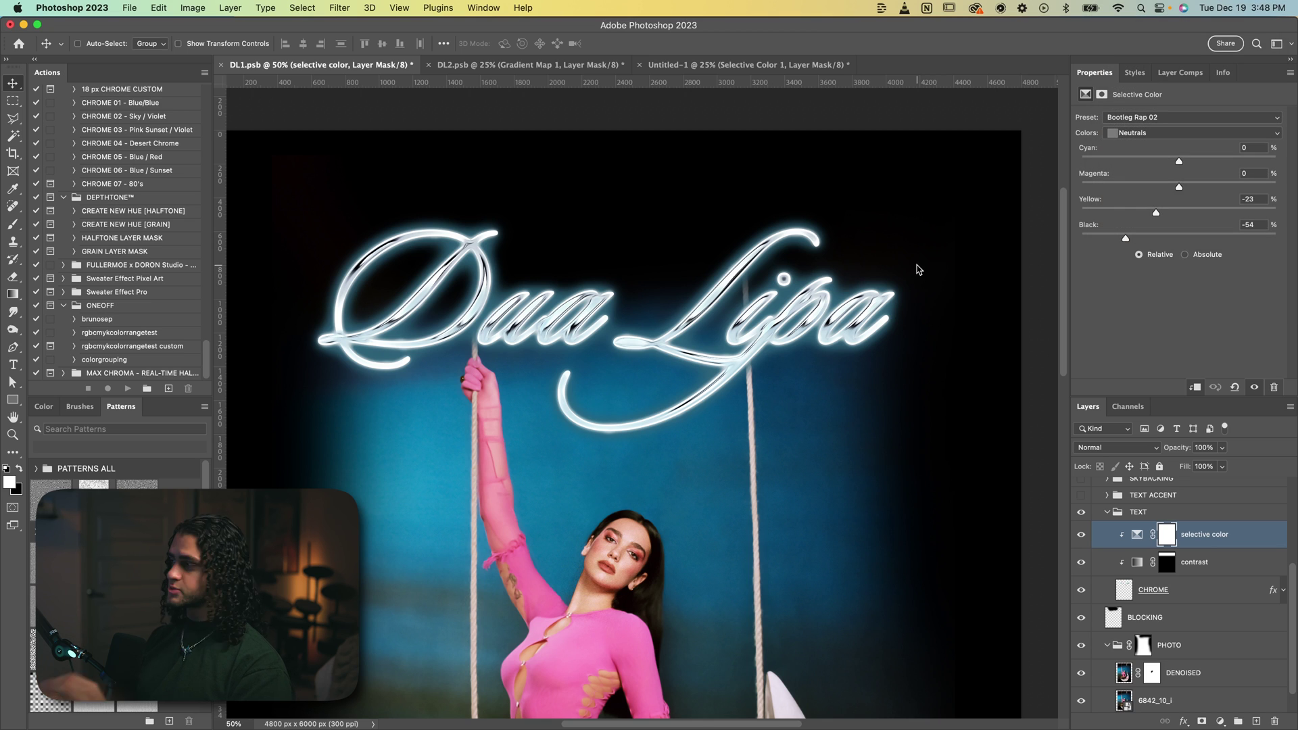
# Compare the chrome title with and without selective color, then show the TEXT ACCENT sparkles.
pyautogui.click(1082, 535)
pyautogui.click(1082, 535)
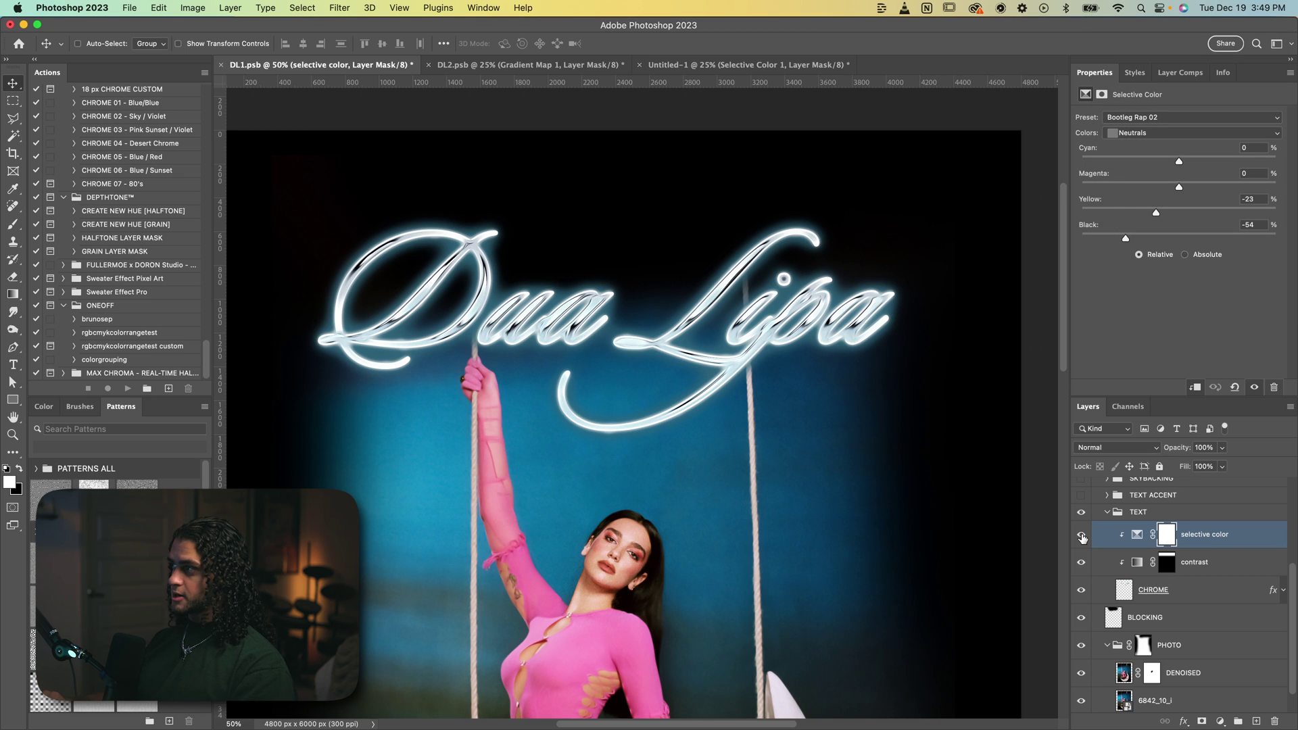
pyautogui.click(1082, 535)
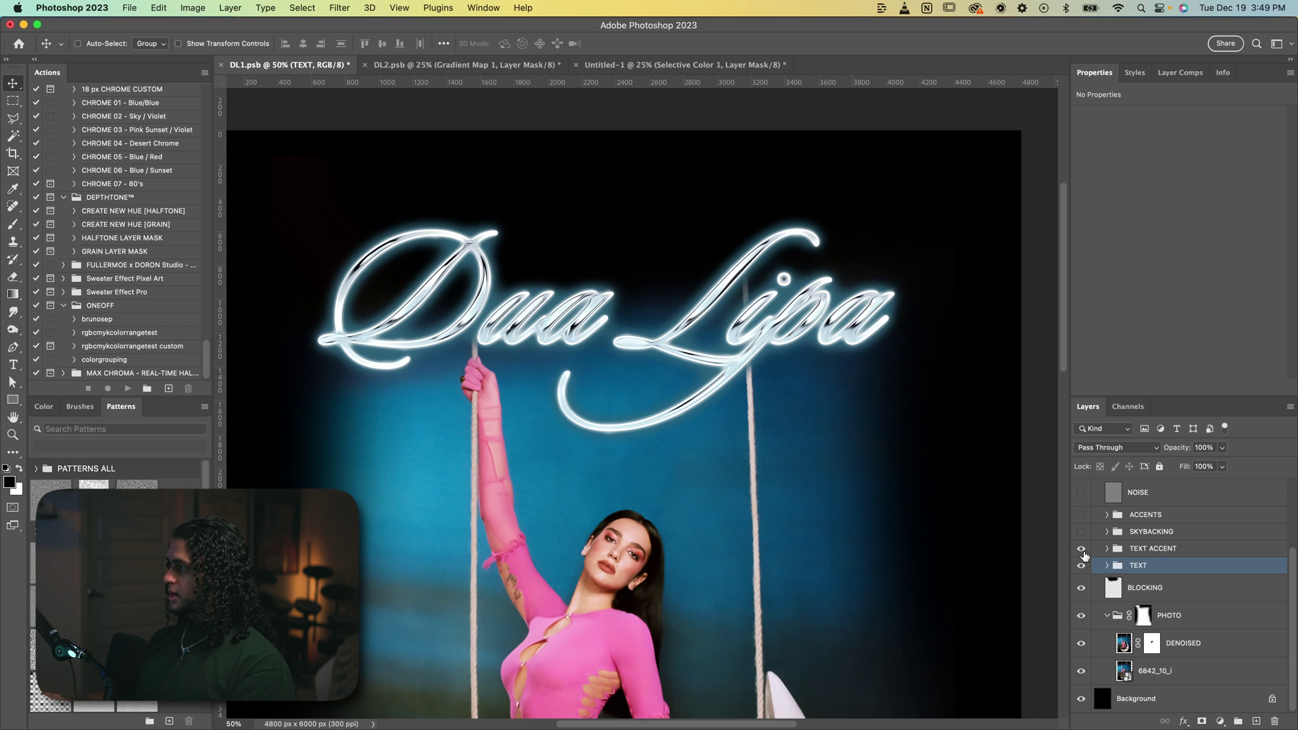
pyautogui.click(1082, 549)
# Expand TEXT ACCENT and select the Big Star III copy sparkle, inspecting it at one-third zoom.
pyautogui.click(1140, 551)
pyautogui.click(1107, 548)
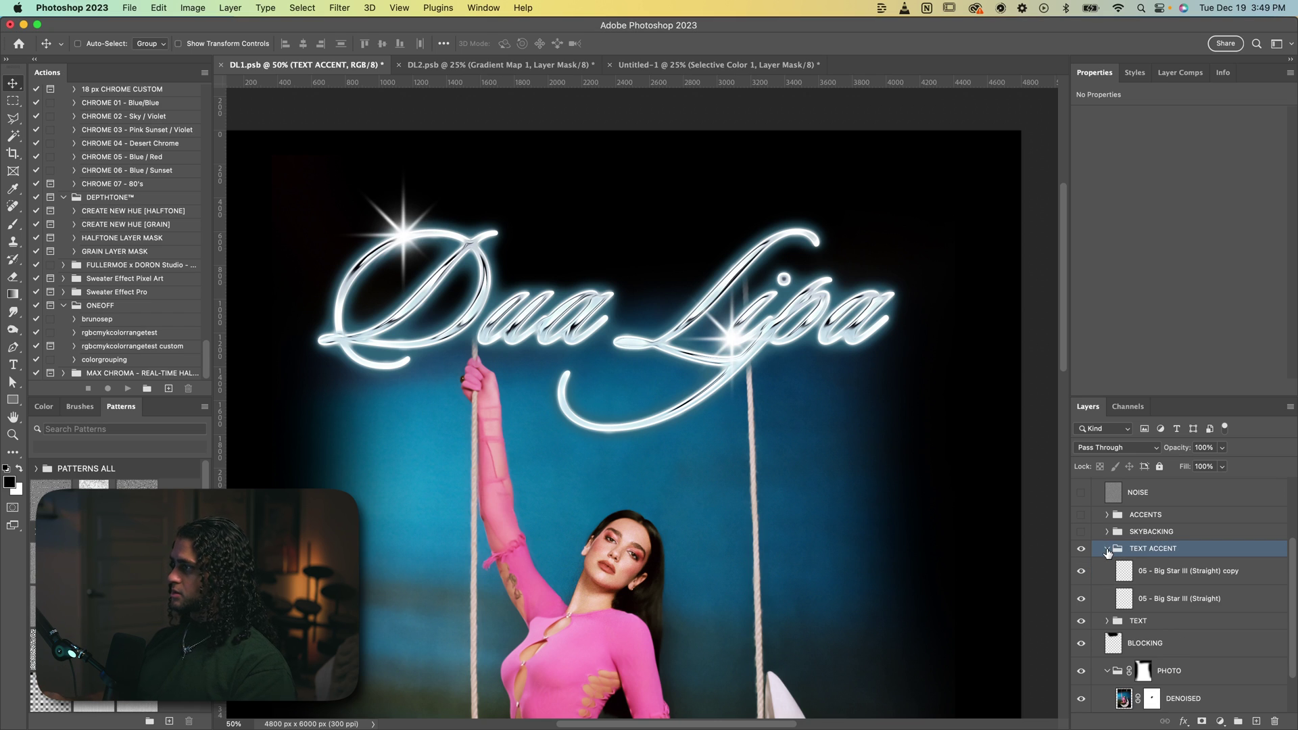
pyautogui.click(1126, 568)
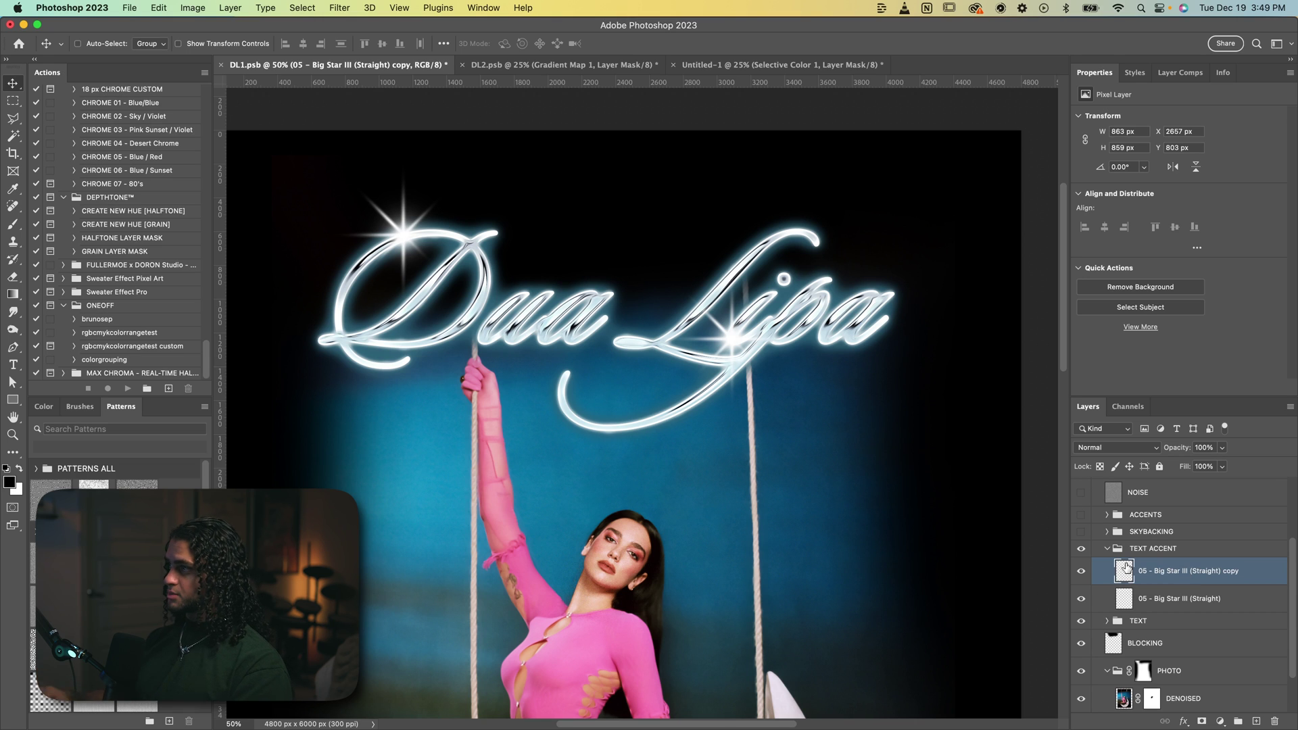
pyautogui.scroll(2, 646, 315)
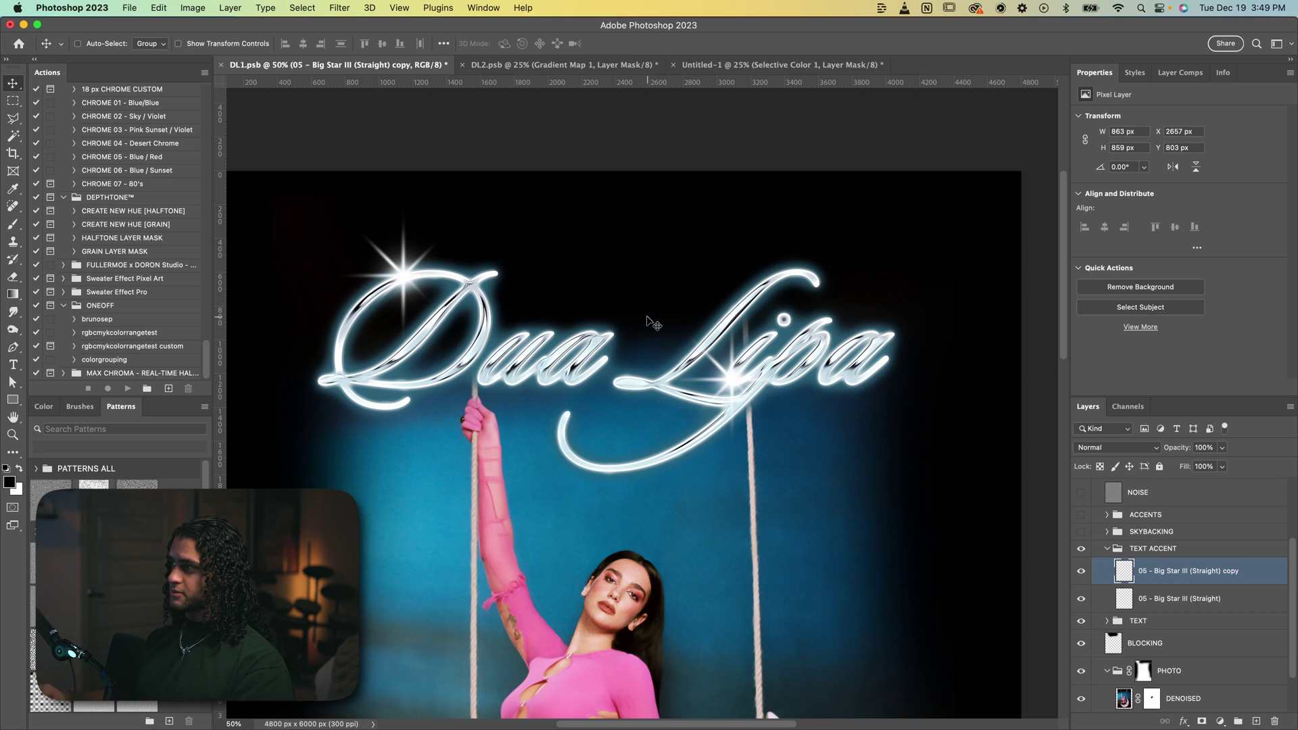
pyautogui.scroll(1, 474, 308)
pyautogui.hscroll(-1, 474, 307)
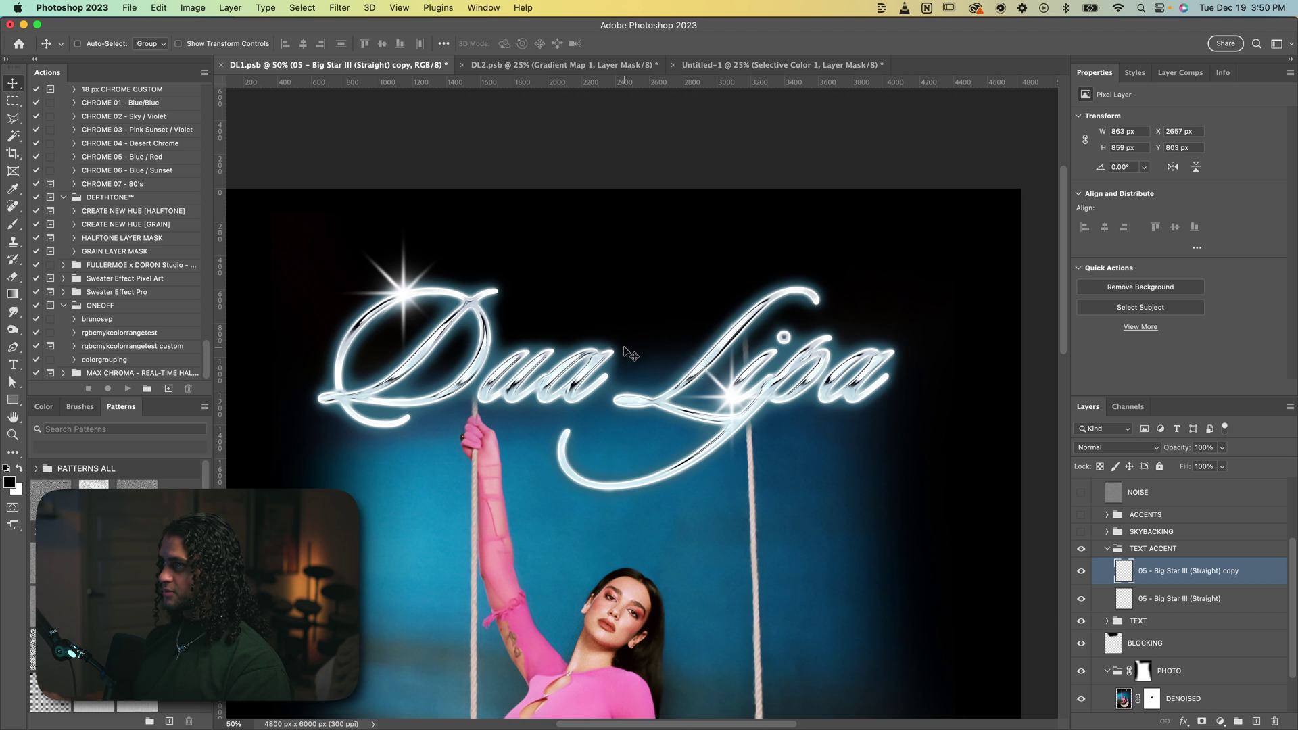
pyautogui.scroll(-1, 426, 312)
pyautogui.hscroll(1, 426, 311)
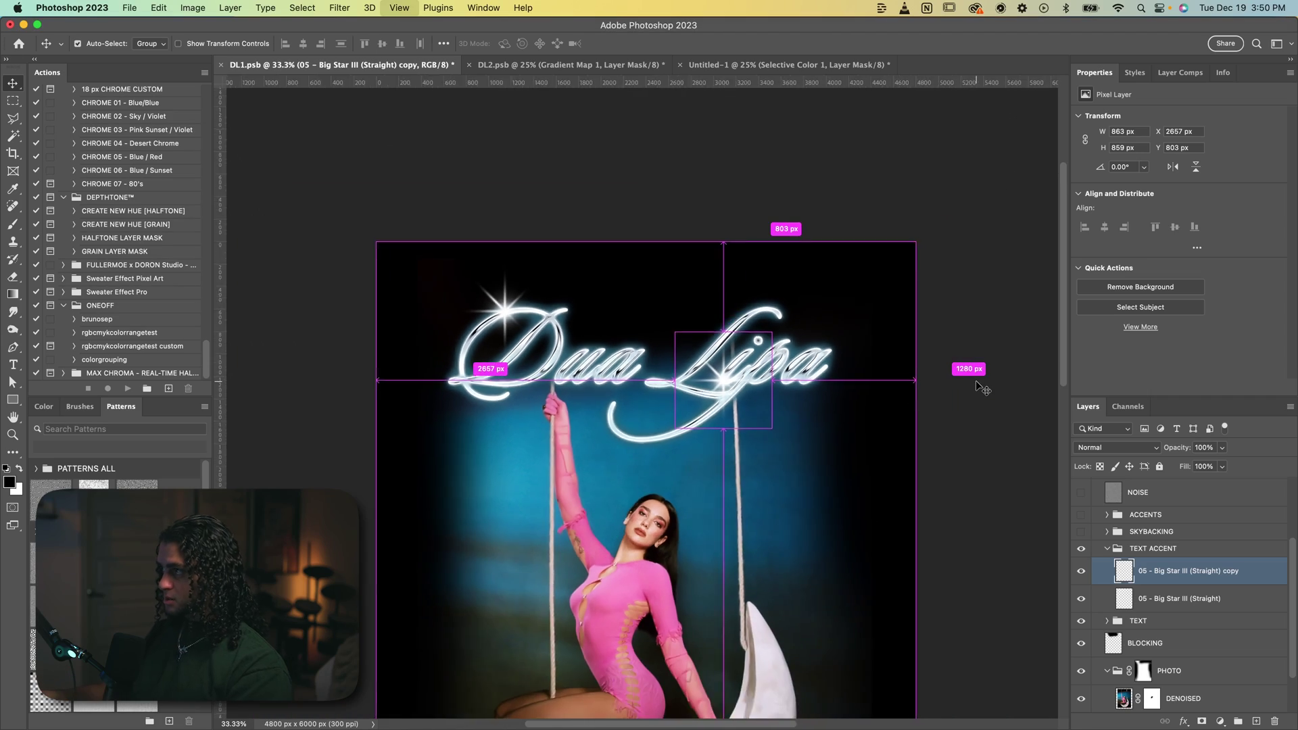
pyautogui.press('super+minus')
pyautogui.press('super+equal')
pyautogui.scroll(-2, 863, 363)
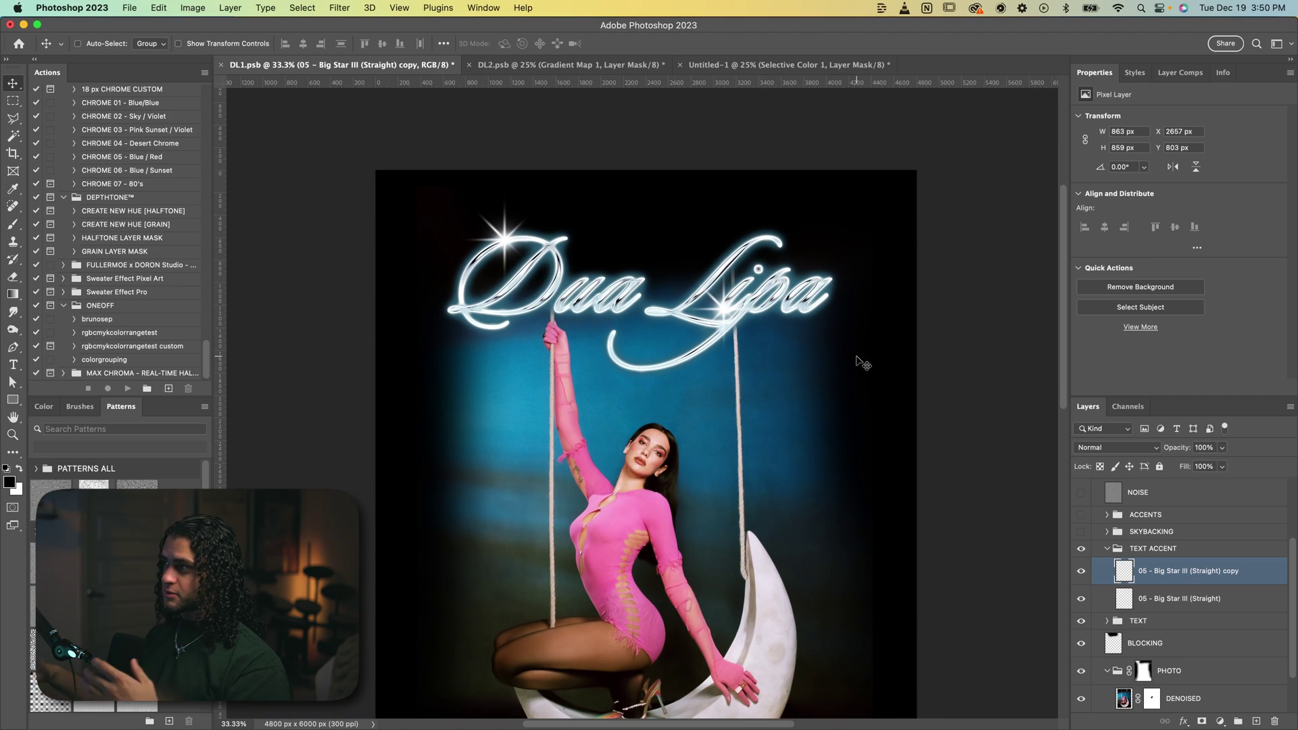
pyautogui.scroll(2, 863, 364)
pyautogui.hscroll(1, 863, 364)
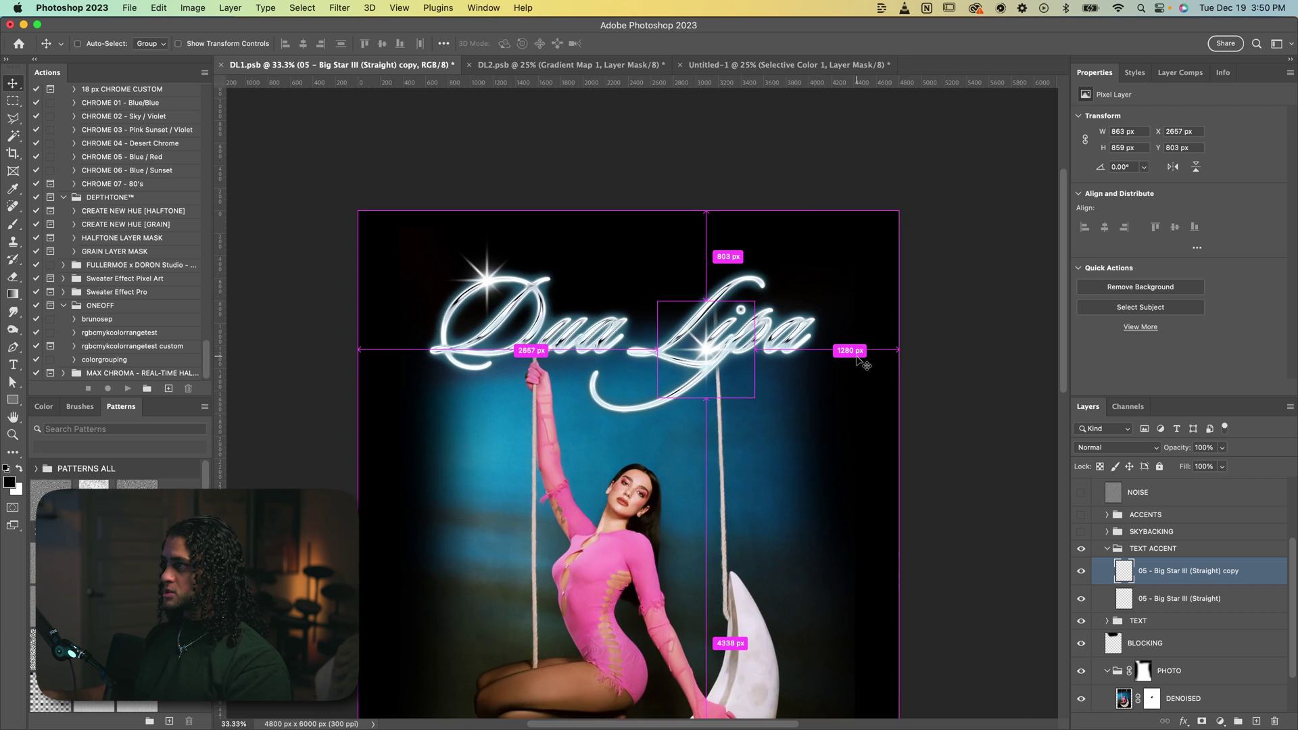
pyautogui.press('super+equal')
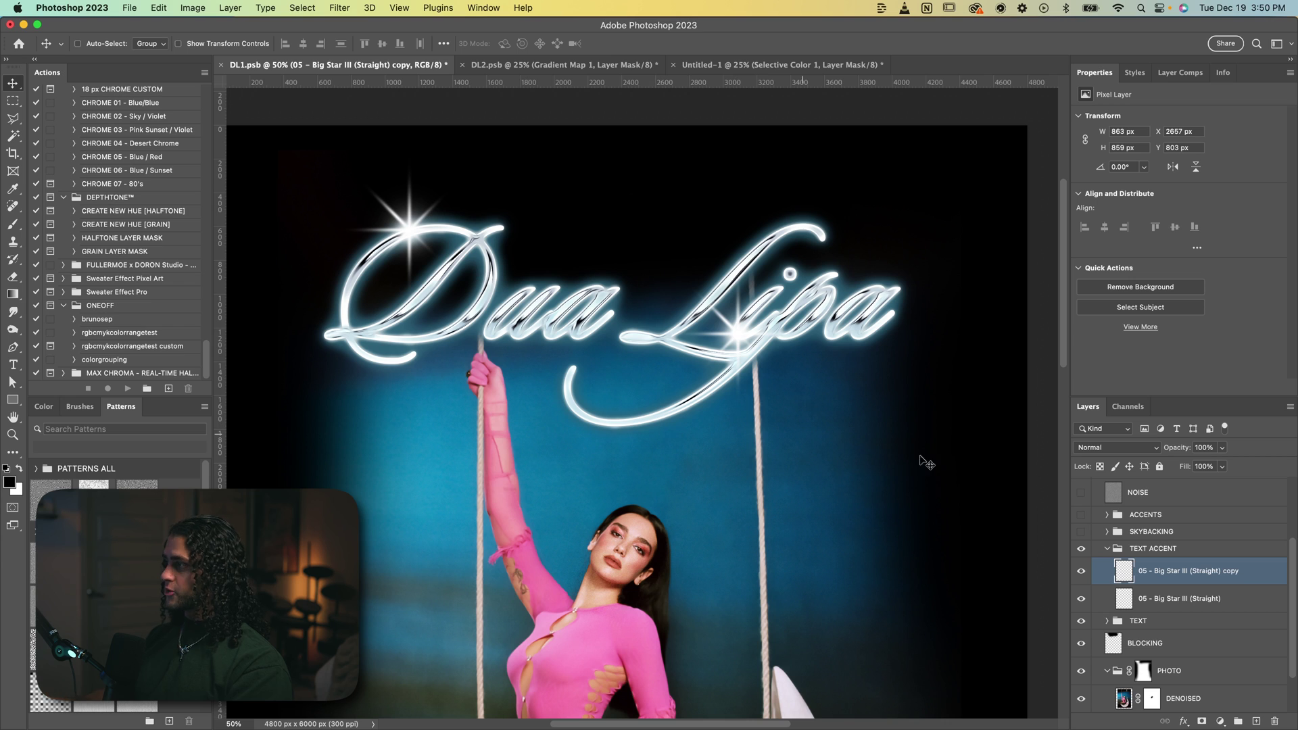
# Collapse TEXT ACCENT, show the SKYBACKING group, and select its top DENOISED sky layer.
pyautogui.click(1107, 549)
pyautogui.click(1138, 536)
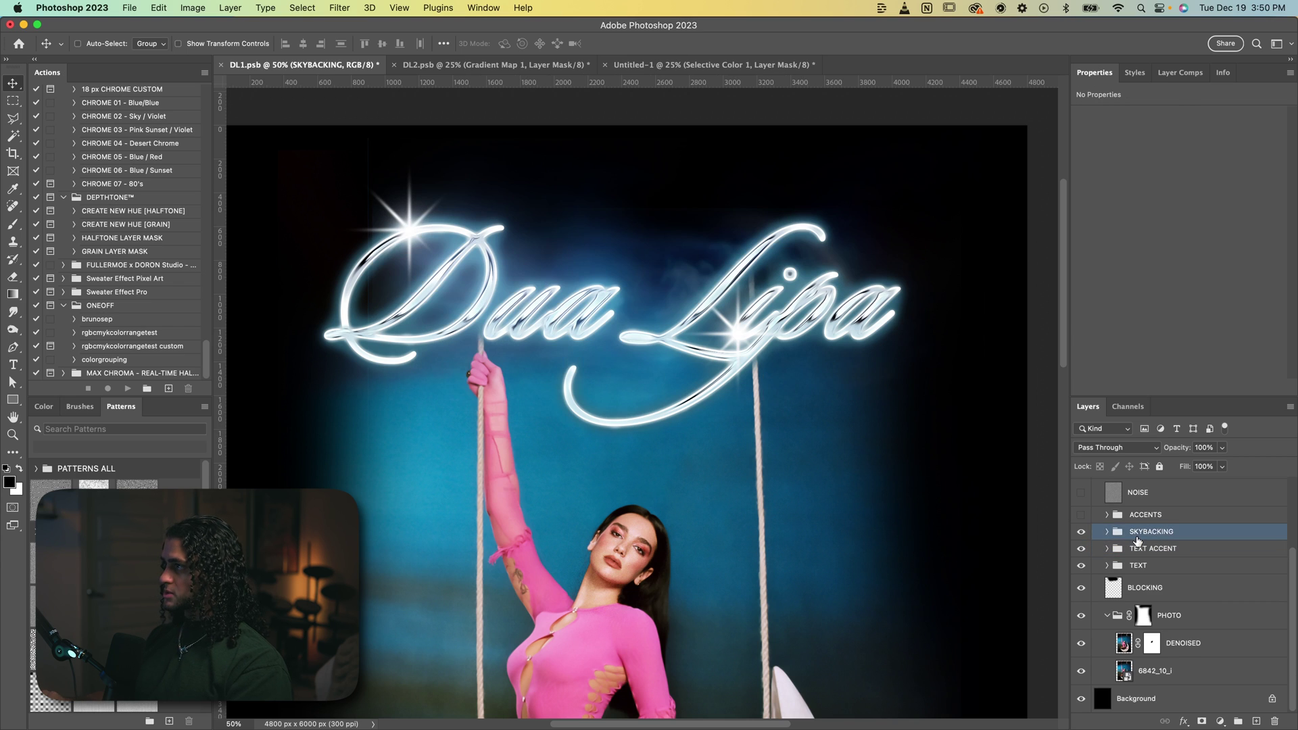
pyautogui.click(1109, 531)
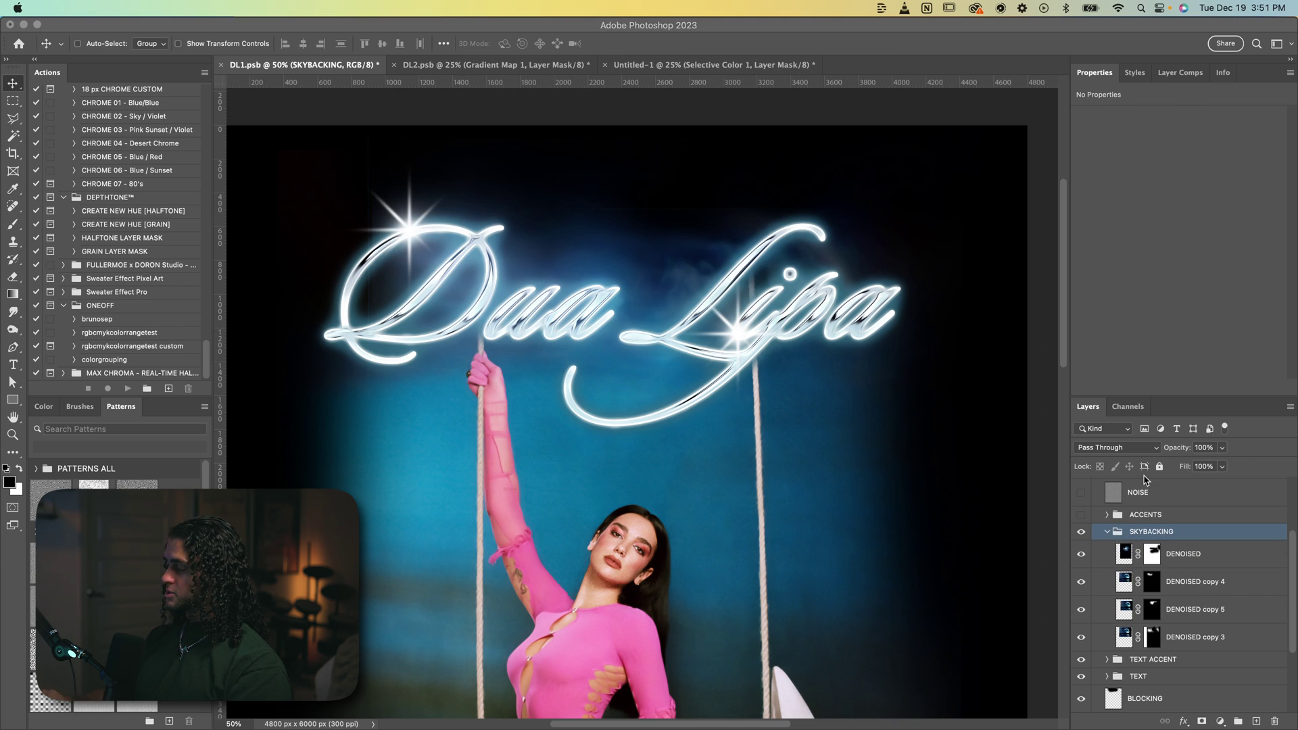
pyautogui.click(1197, 561)
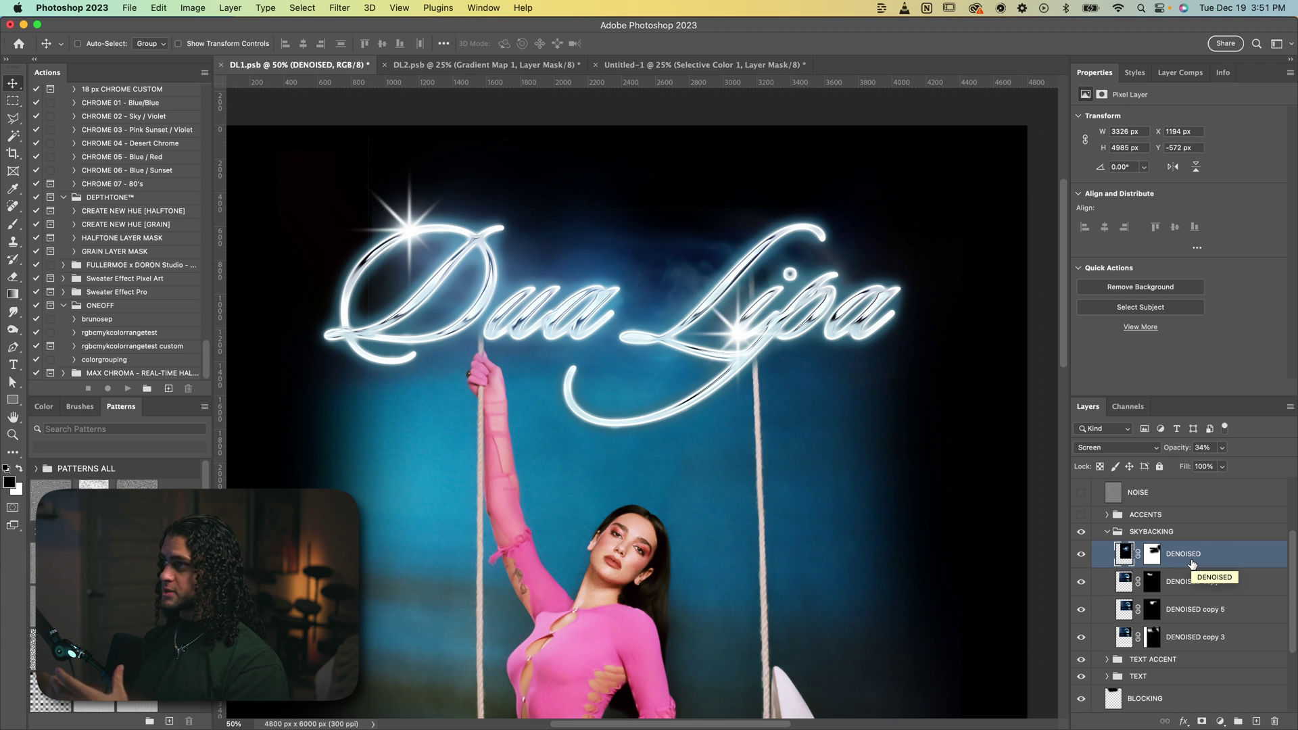
# Expand the TEXT group and reveal the CHROME layer's Outer Glow and Drop Shadow effects.
pyautogui.click(1108, 677)
pyautogui.click(1294, 609)
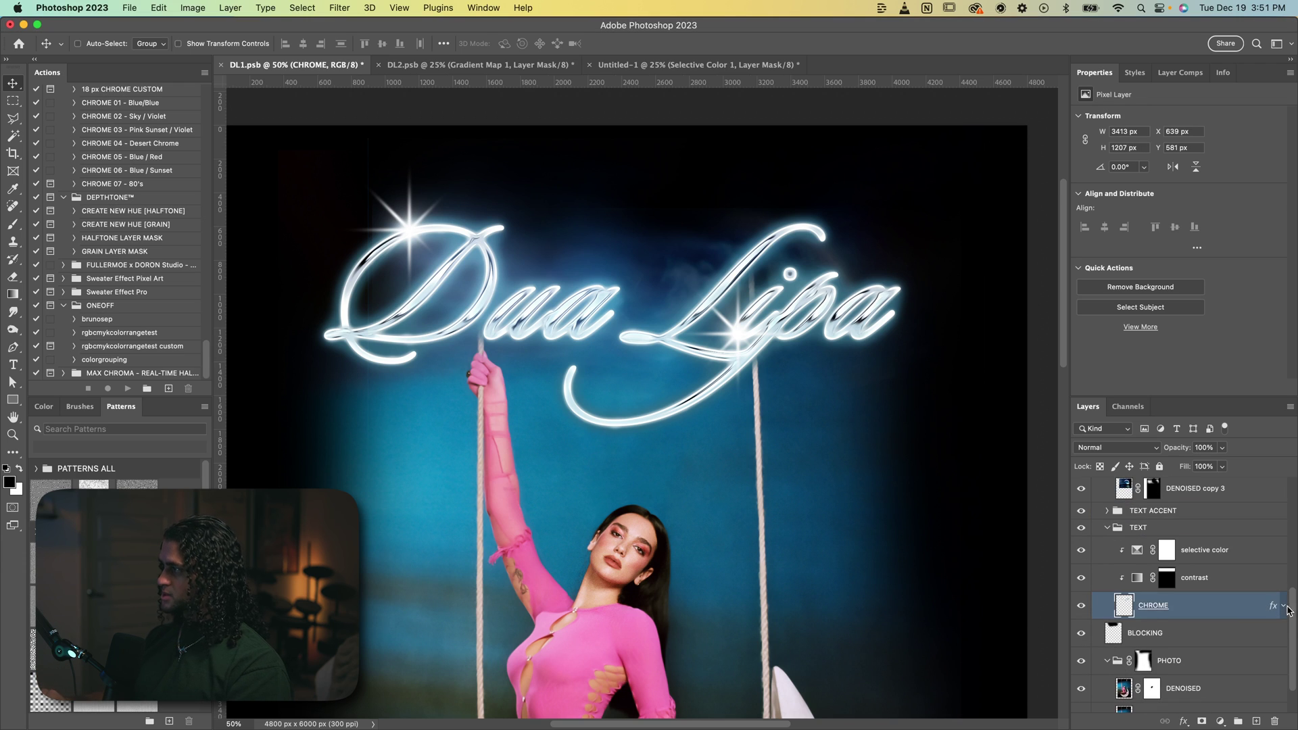
pyautogui.click(1287, 607)
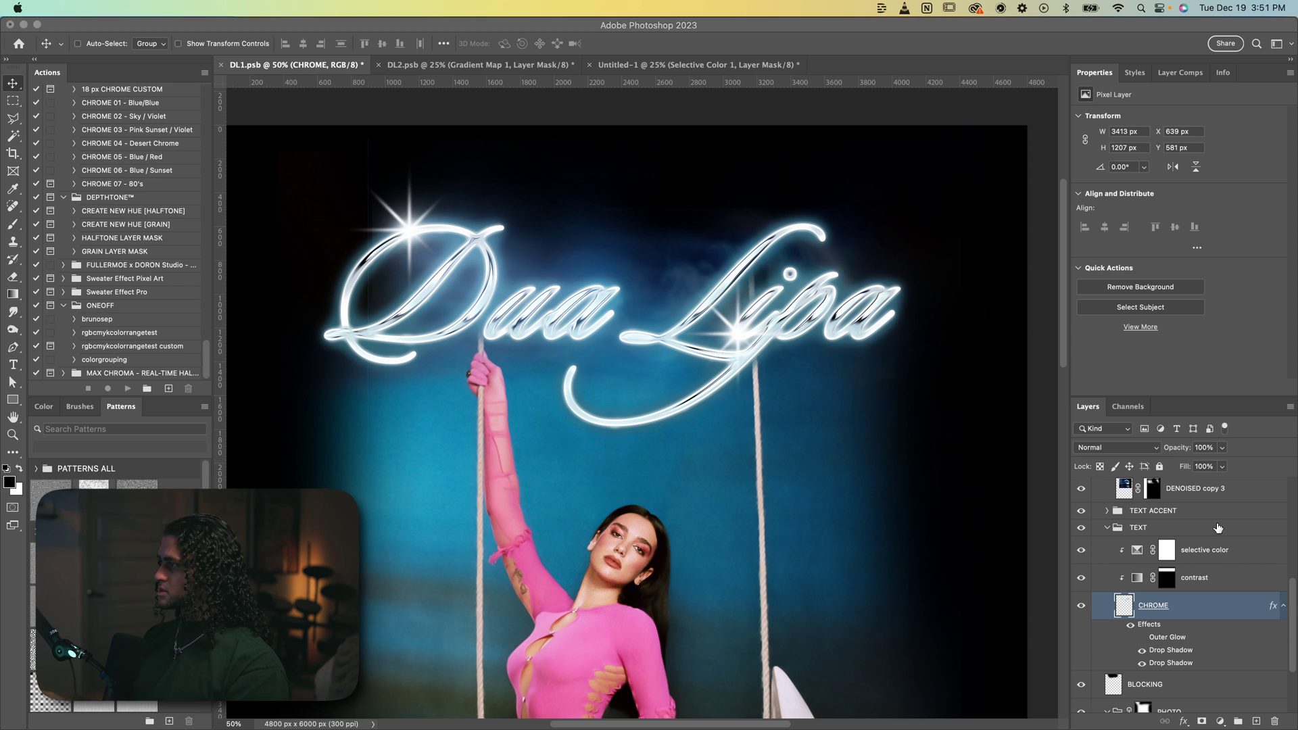
pyautogui.doubleClick(1205, 607)
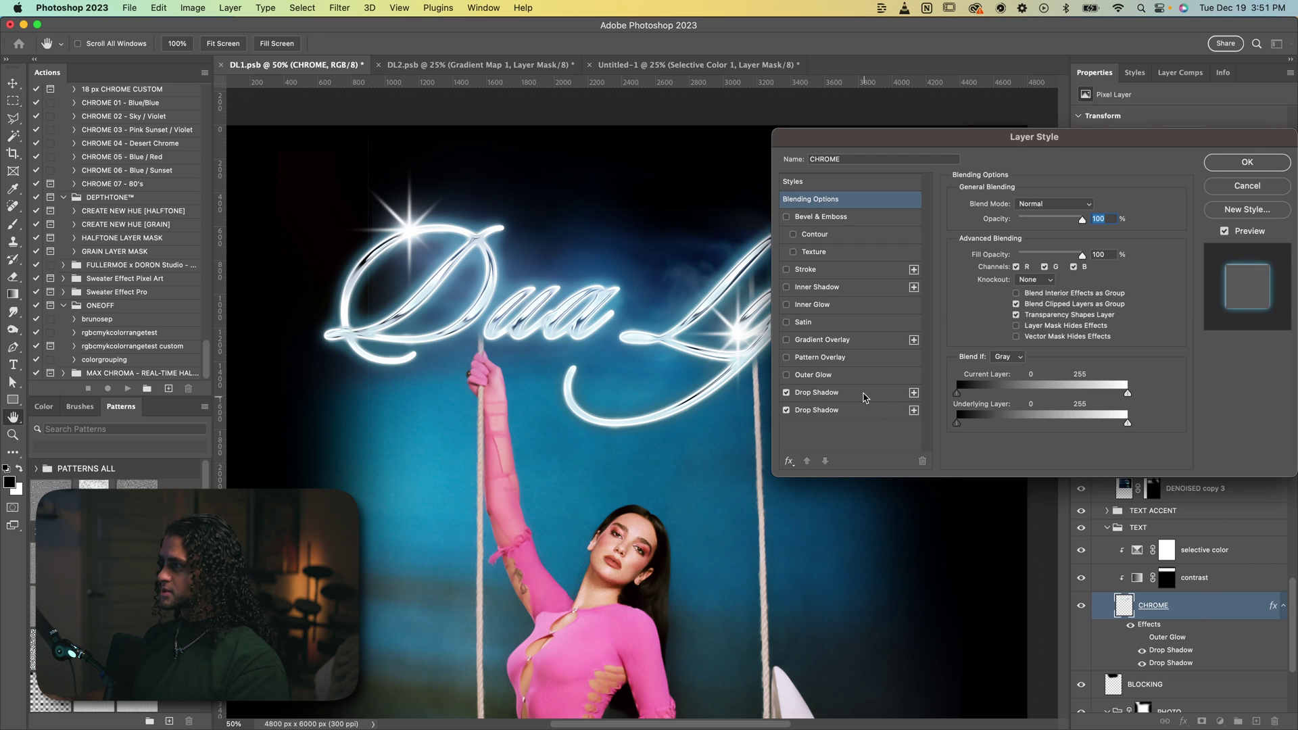
pyautogui.click(864, 393)
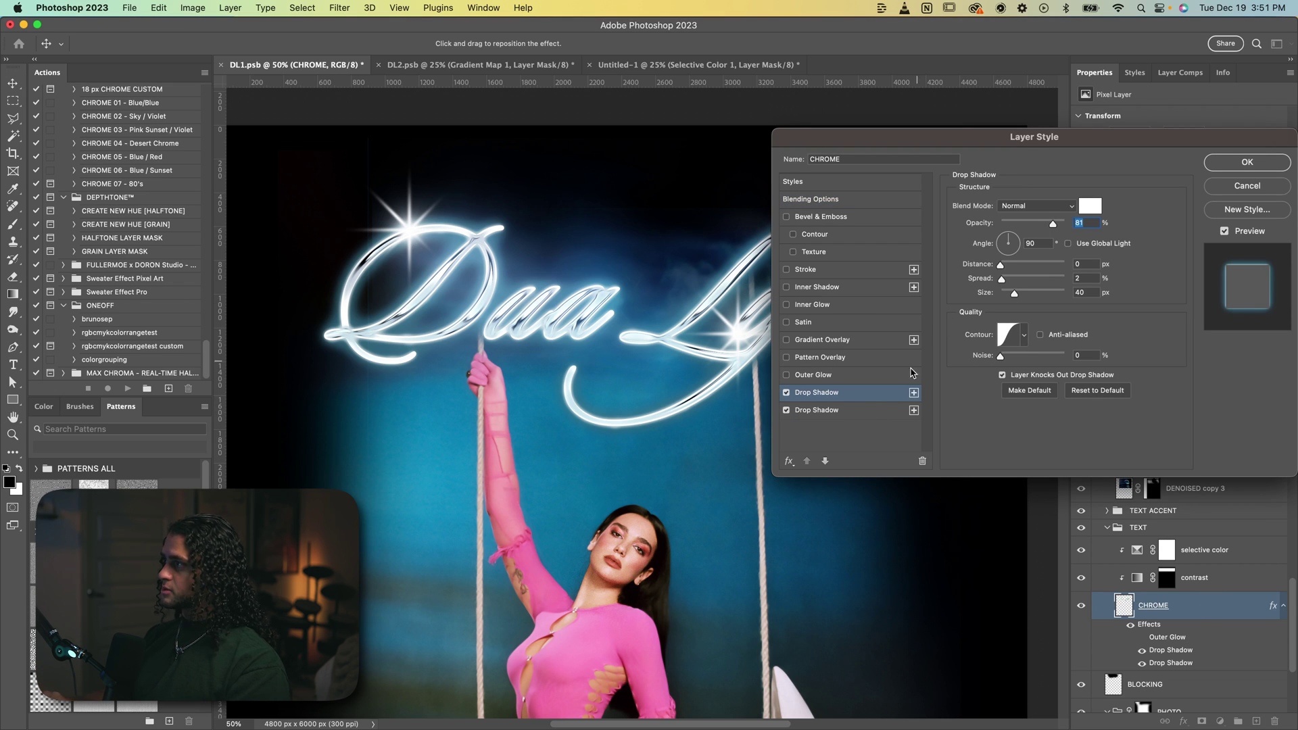
pyautogui.click(863, 406)
pyautogui.click(817, 397)
pyautogui.click(820, 414)
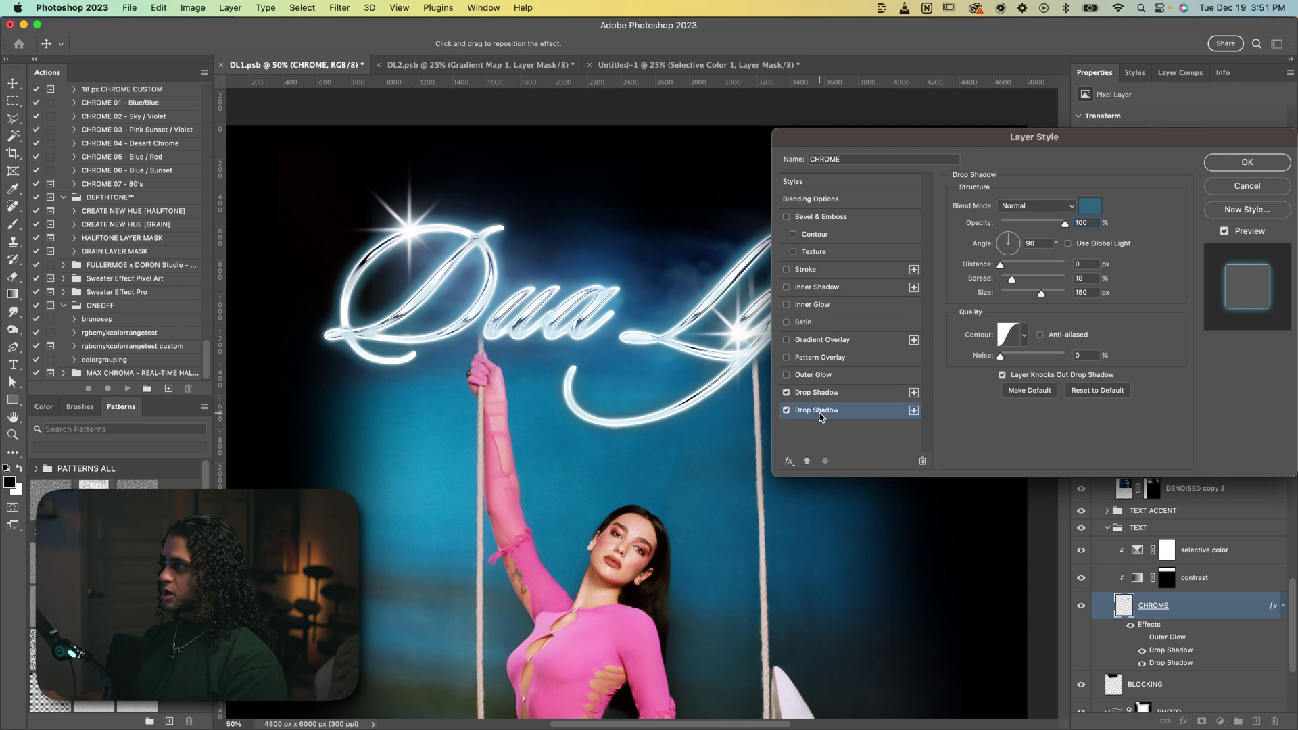
pyautogui.click(786, 410)
pyautogui.click(786, 411)
pyautogui.press('Return')
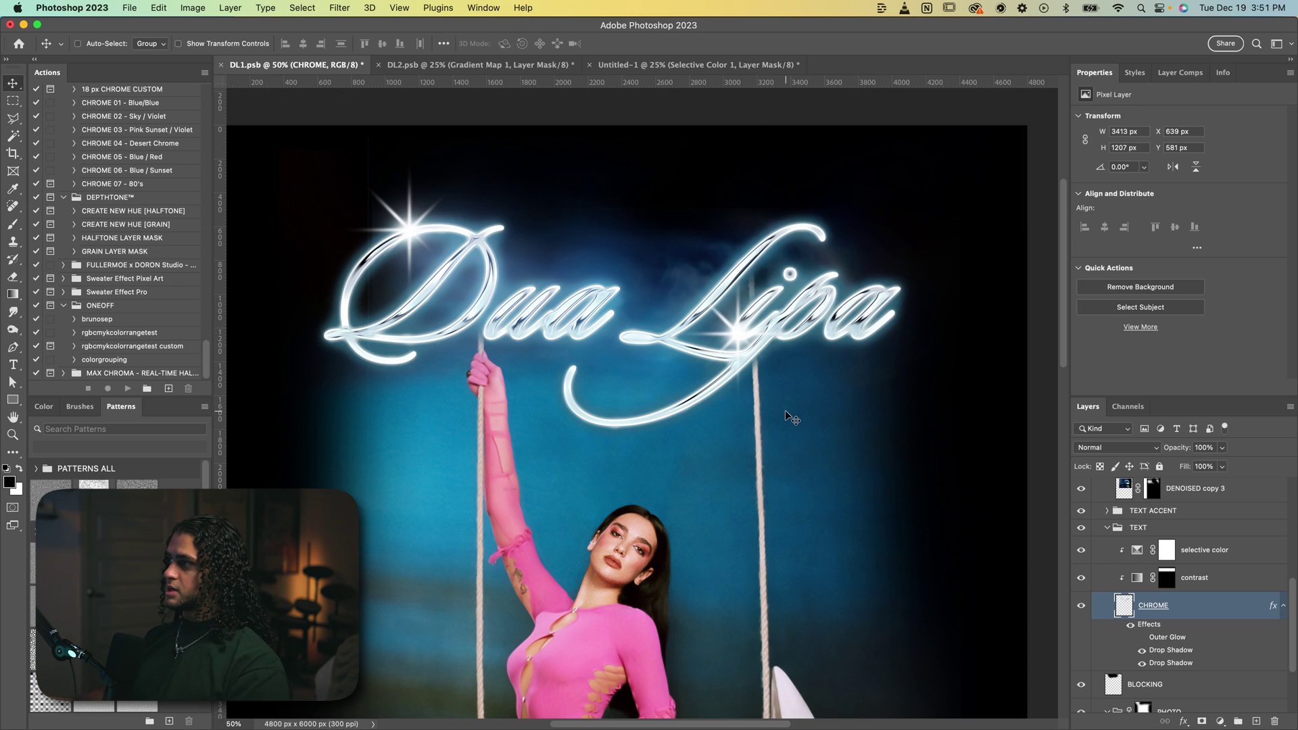
pyautogui.click(1132, 626)
pyautogui.click(1131, 626)
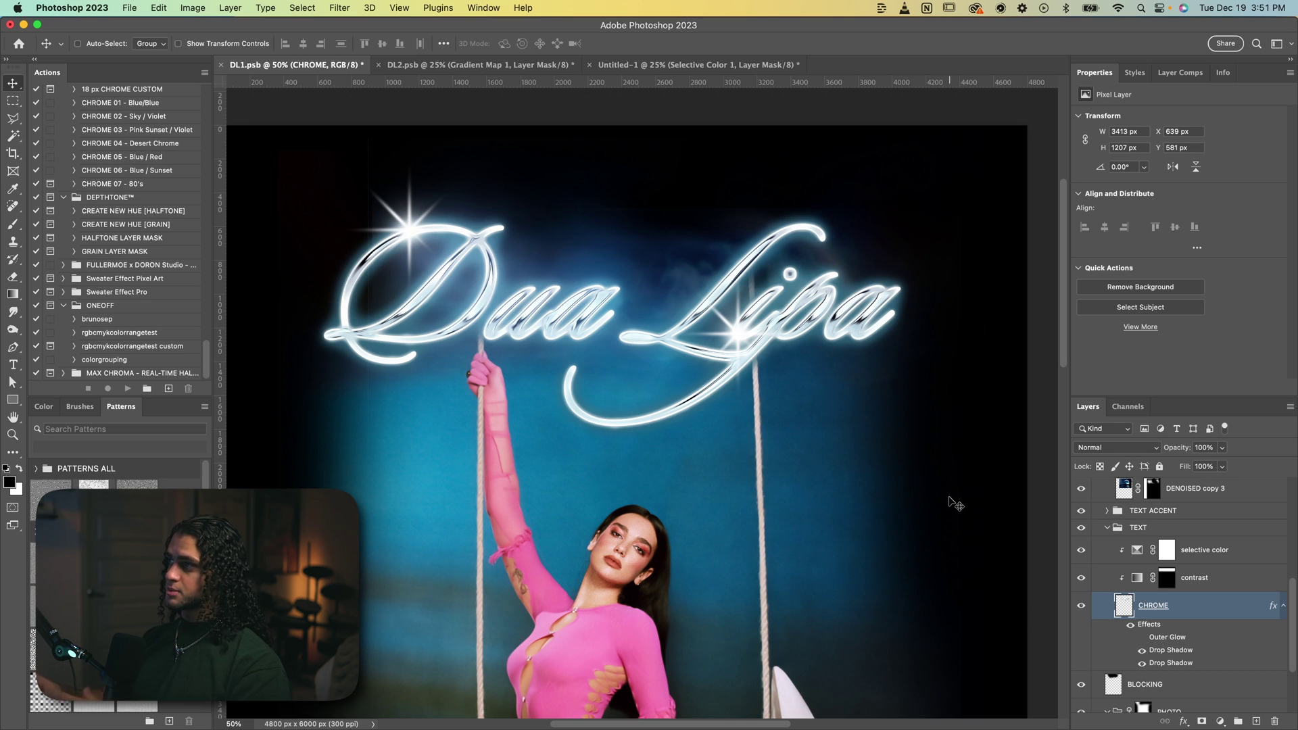
pyautogui.scroll(5, 1215, 560)
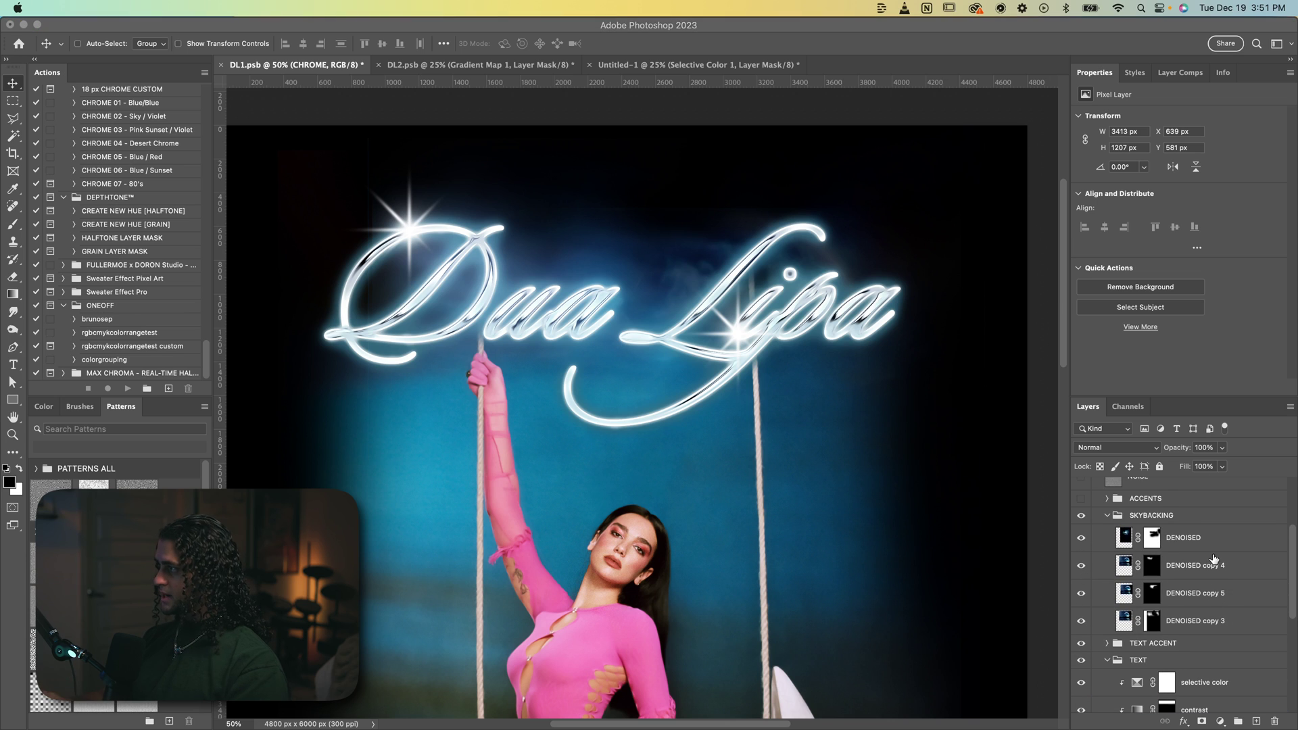
# Hide the other sky backing layers and disable DENOISED copy 3's mask to see the moon sky.
pyautogui.click(1144, 538)
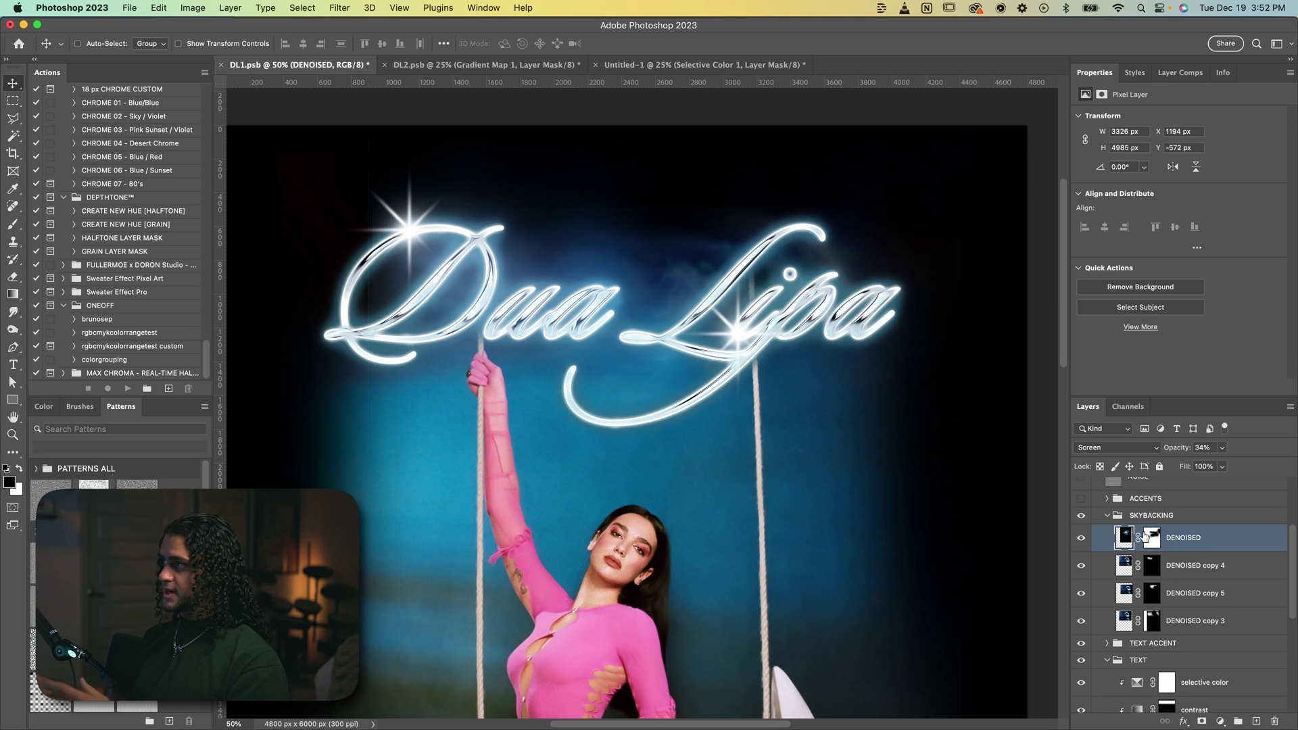
pyautogui.scroll(-3, 859, 415)
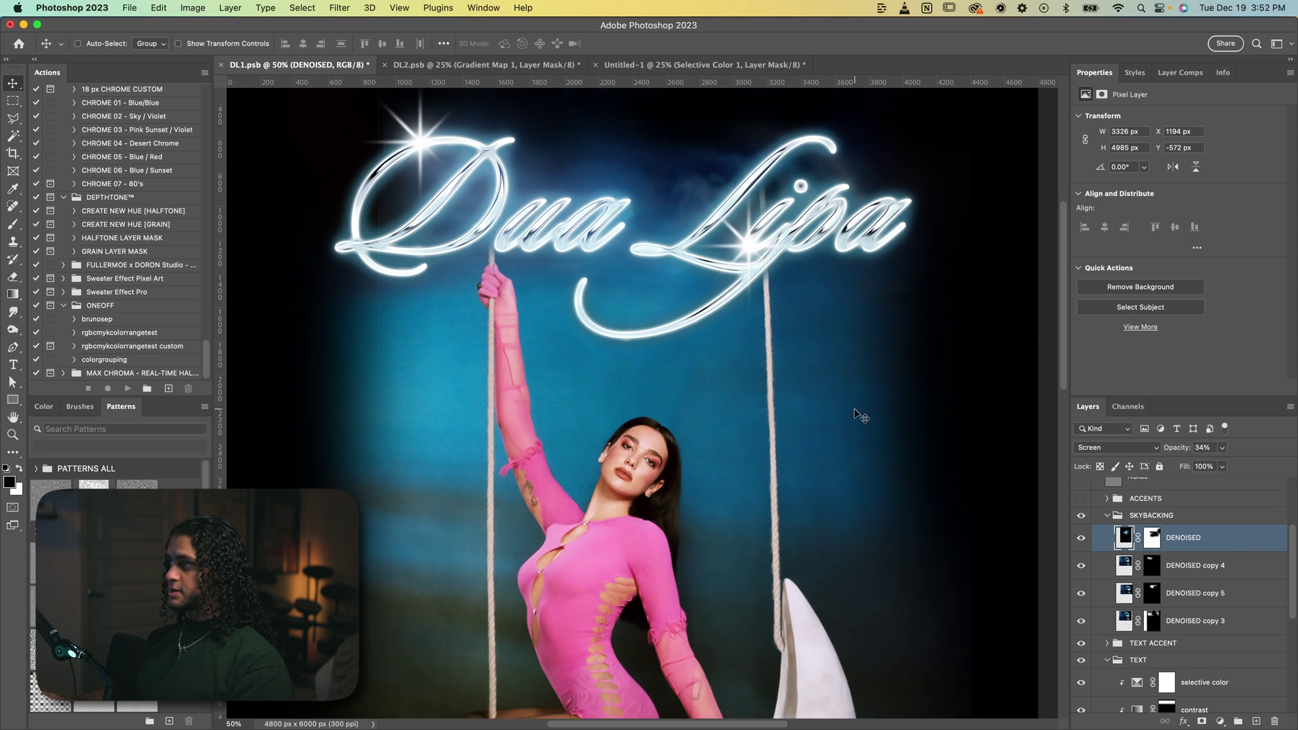
pyautogui.scroll(3, 859, 415)
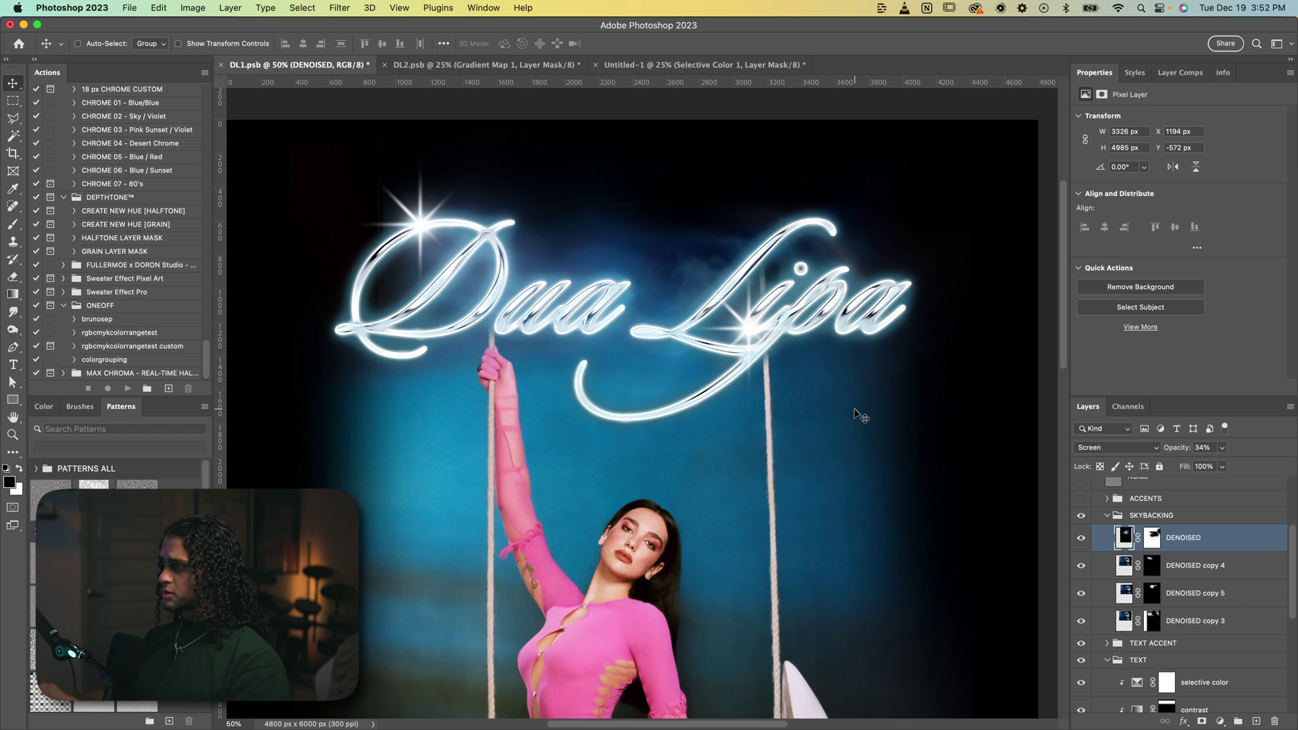
pyautogui.scroll(2, 859, 415)
pyautogui.scroll(-3, 859, 415)
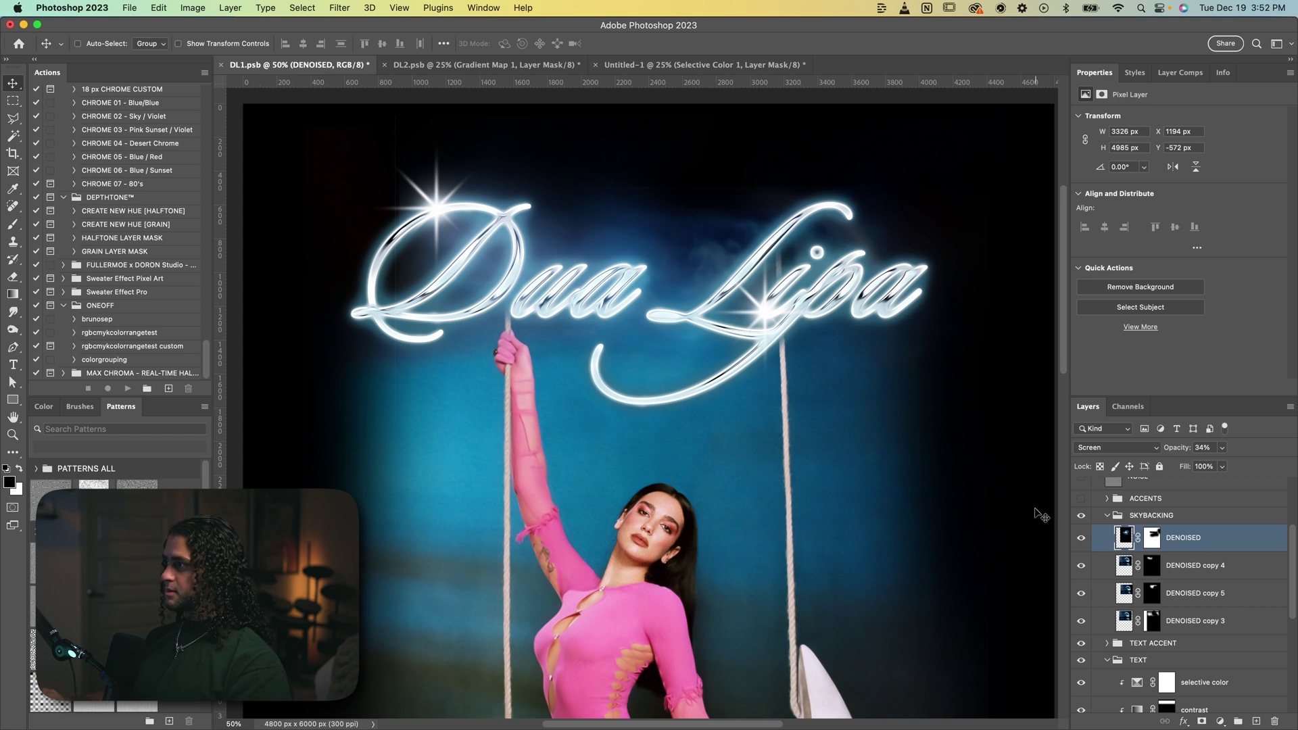
pyautogui.moveTo(1083, 549); pyautogui.dragTo(1082, 593)
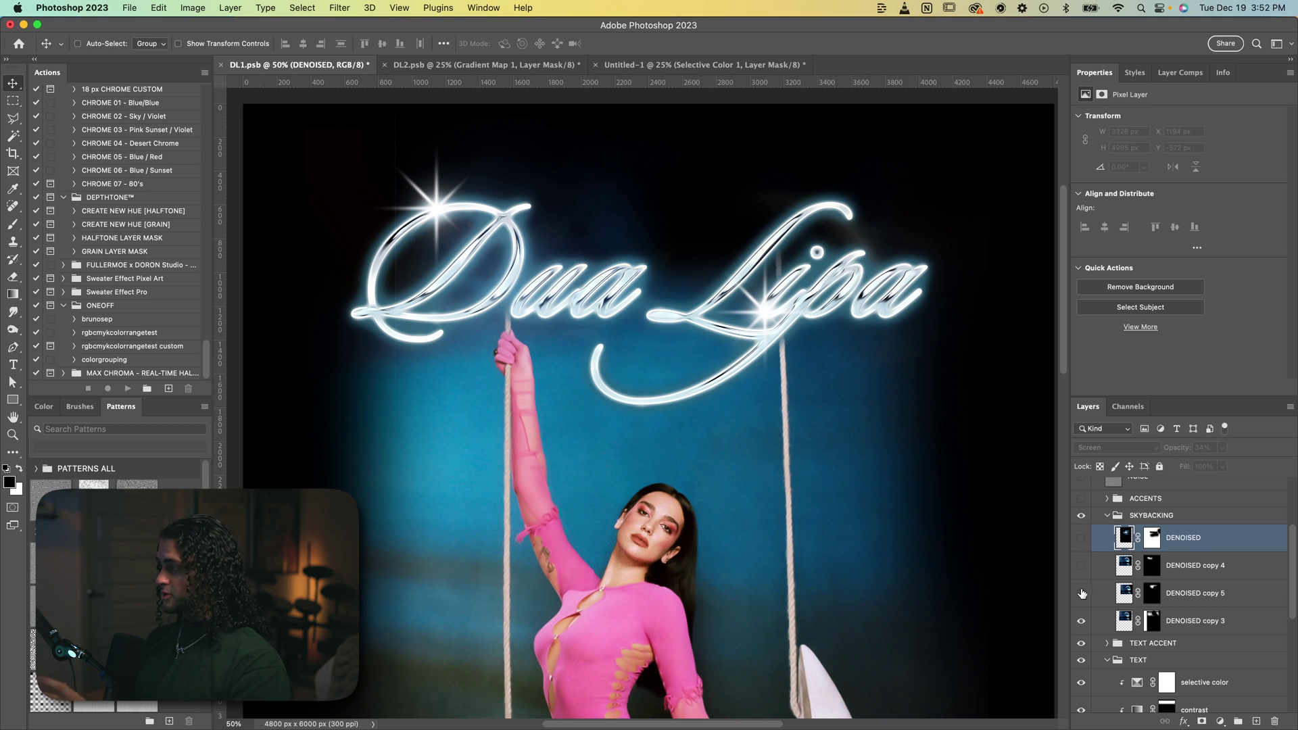
pyautogui.click(1169, 623)
pyautogui.keyDown('shift'); pyautogui.click(1153, 623); pyautogui.keyUp('shift')
# Move the moon sky image left and 164 px down, with copy 3's mask re-enabled.
pyautogui.scroll(1, 893, 428)
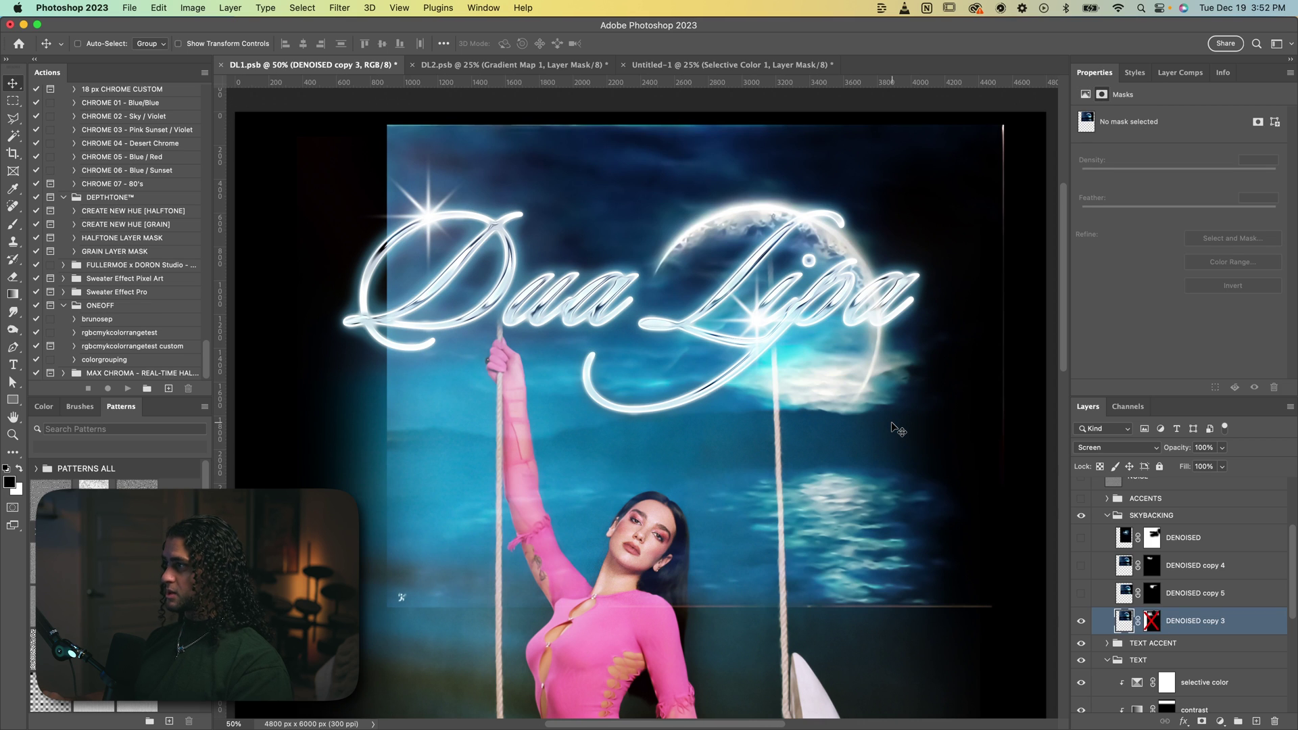
pyautogui.scroll(-2, 892, 429)
pyautogui.scroll(2, 893, 428)
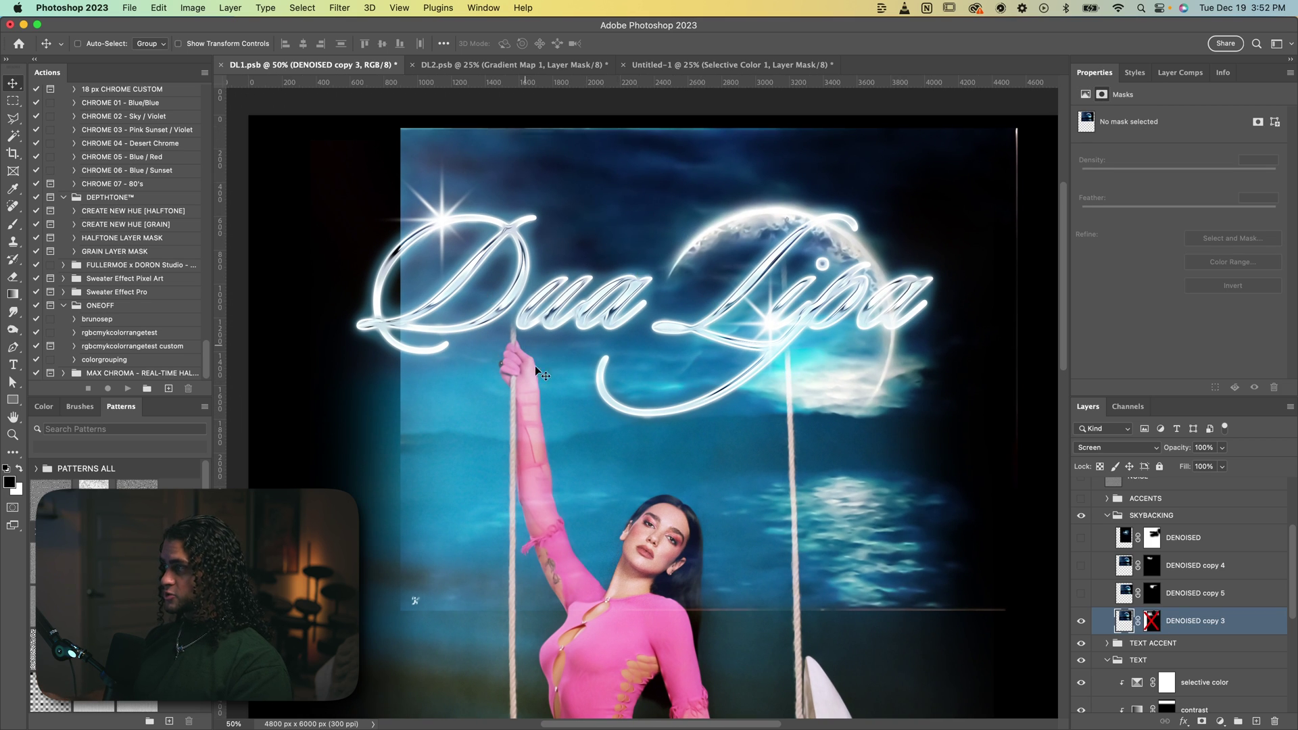
pyautogui.scroll(1, 658, 281)
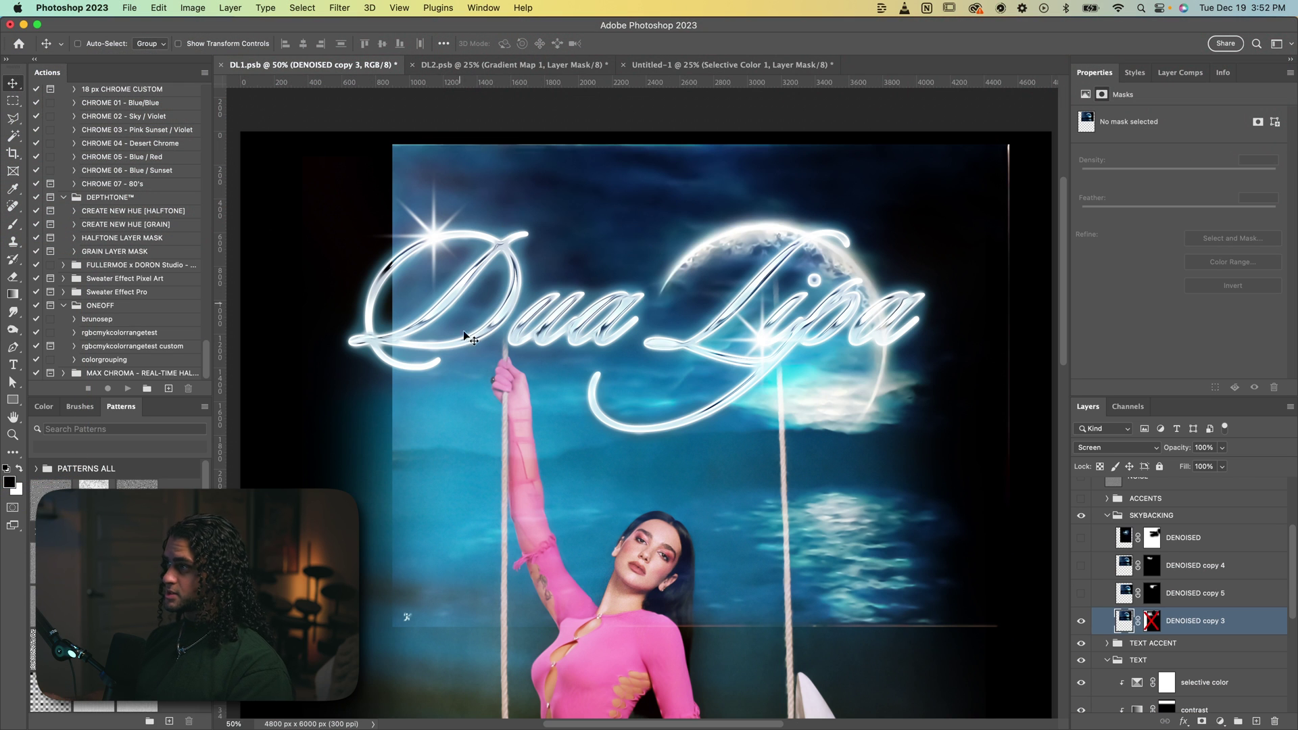
pyautogui.moveTo(789, 446); pyautogui.dragTo(735, 480)
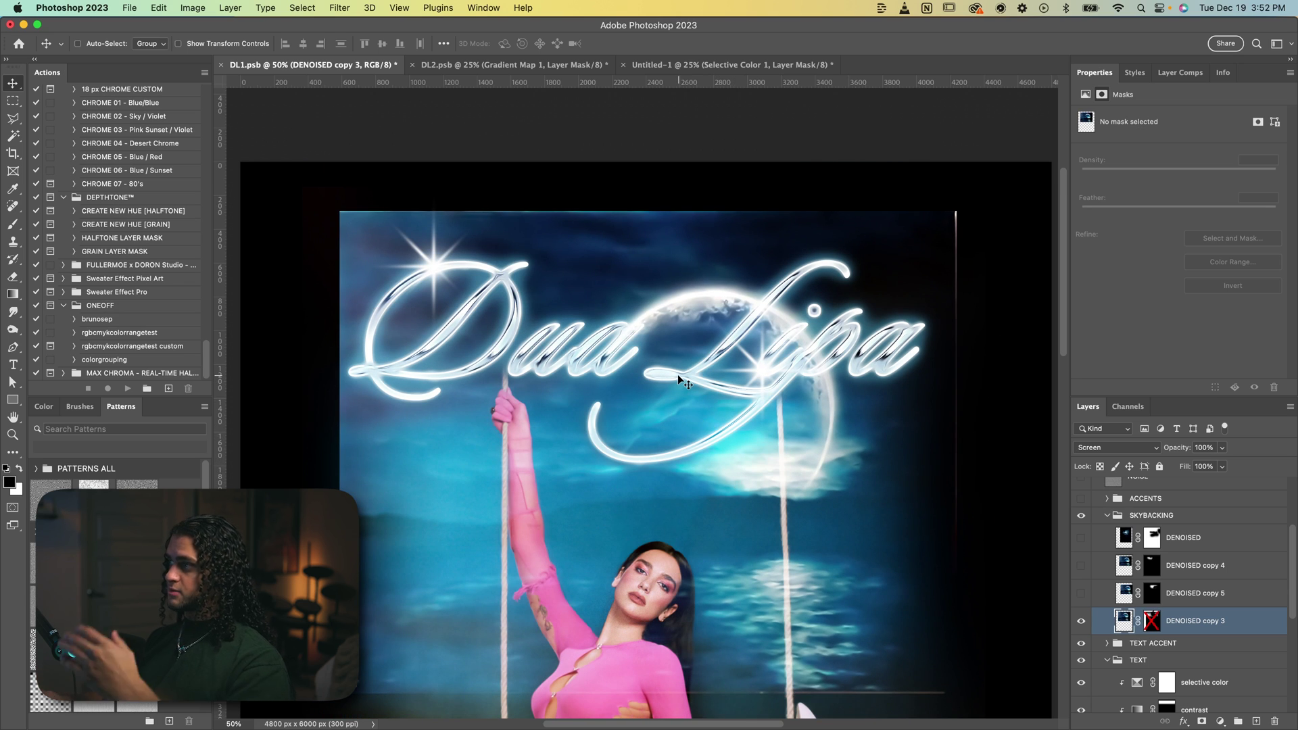
pyautogui.keyDown('shift'); pyautogui.click(1152, 621); pyautogui.keyUp('shift')
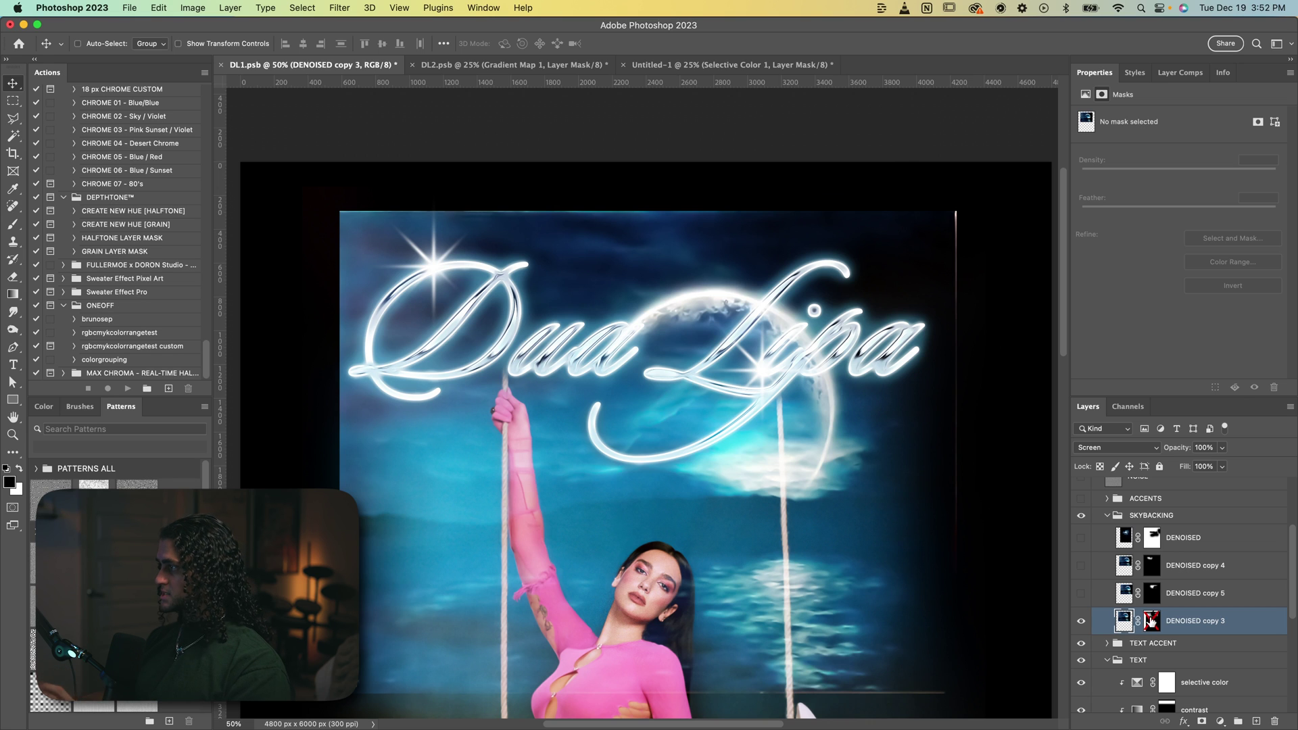
pyautogui.moveTo(704, 435); pyautogui.dragTo(717, 384)
pyautogui.click(1082, 593)
# Turn the DENOISED copy 4 and top DENOISED sky layers back on.
pyautogui.click(1082, 565)
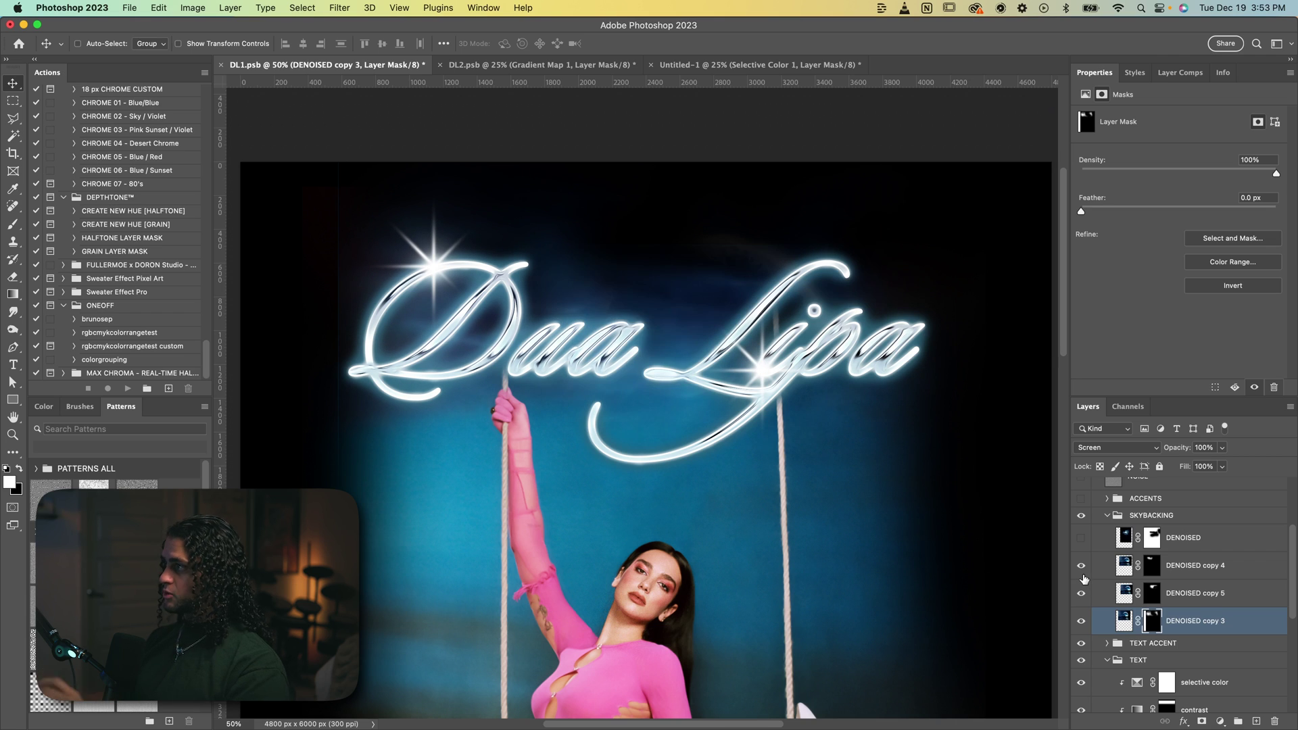
pyautogui.click(1199, 567)
pyautogui.scroll(3, 942, 473)
pyautogui.click(1082, 538)
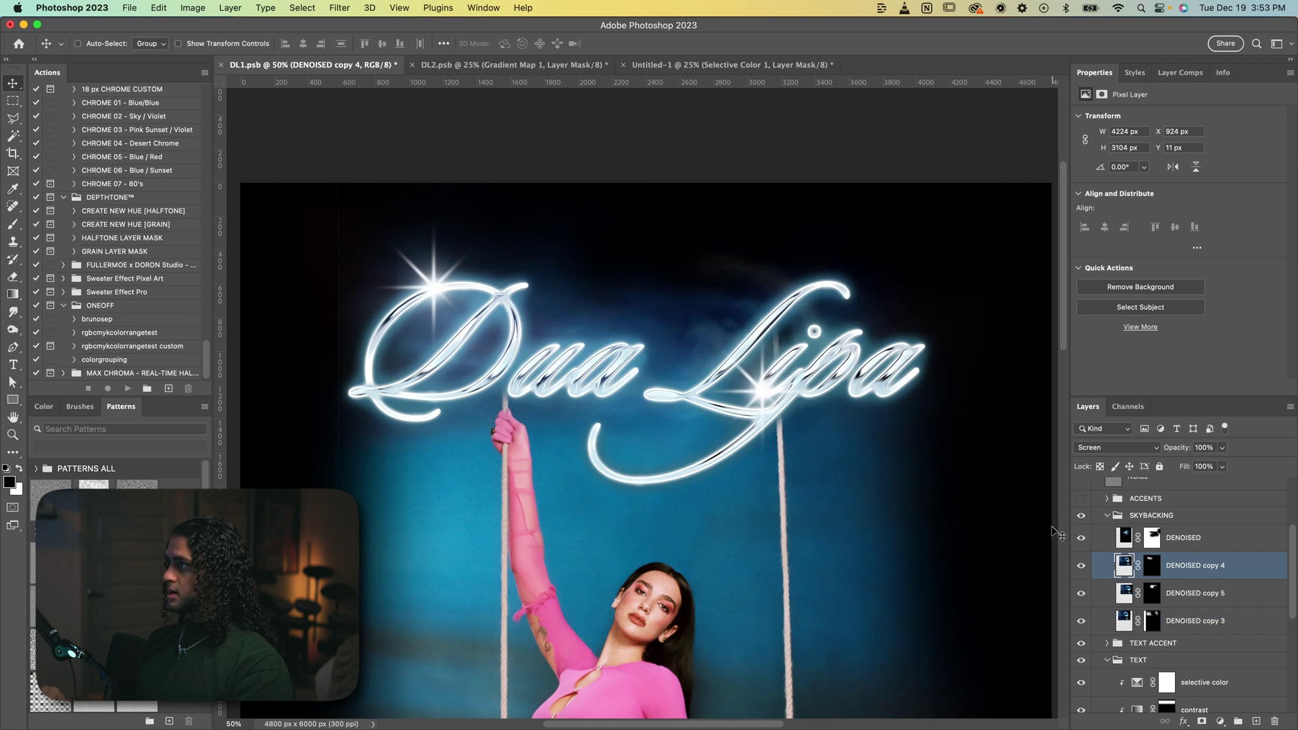
pyautogui.scroll(-1, 944, 507)
pyautogui.scroll(-3, 945, 507)
pyautogui.hotkey('ctrl', '-')
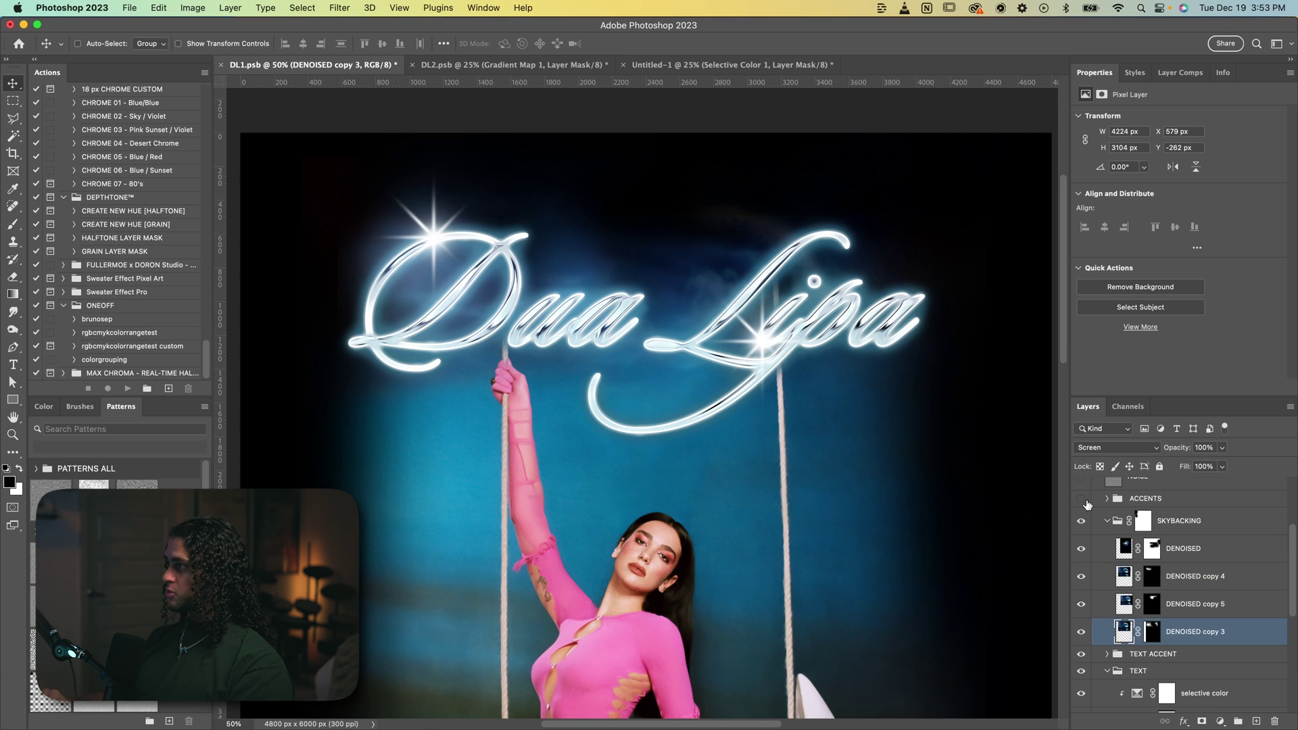
# Show the ACCENTS sparkles and glow, zoomed out to the whole poster.
pyautogui.click(1086, 502)
pyautogui.hotkey('ctrl', '-')
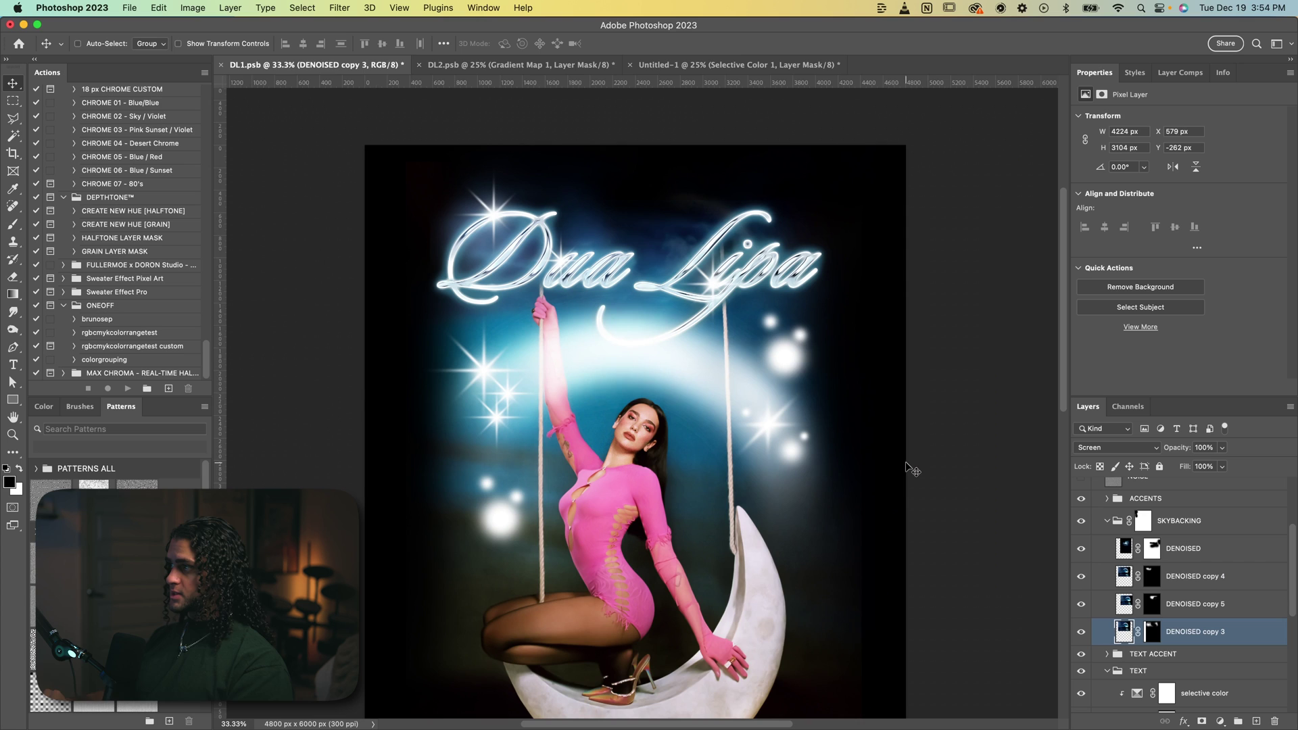
pyautogui.hotkey('ctrl', '+')
pyautogui.hotkey('ctrl', '-')
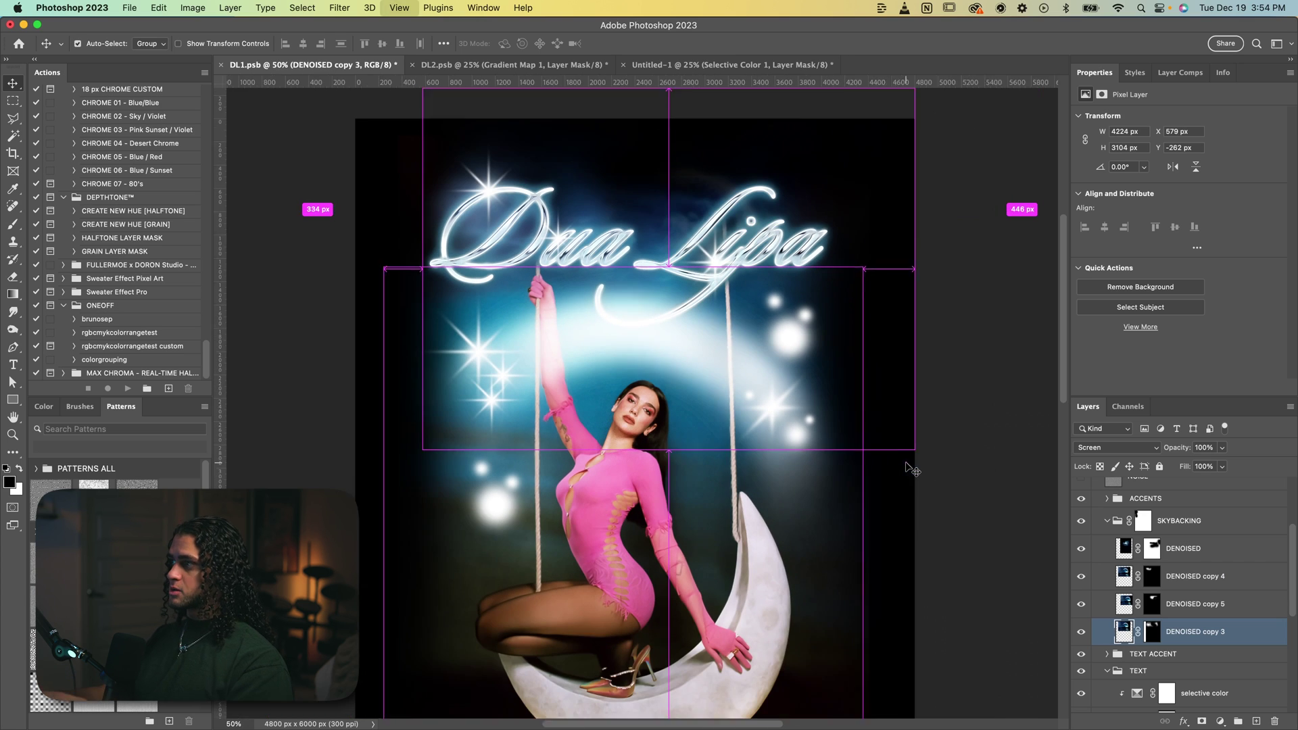
pyautogui.hotkey('ctrl', '-')
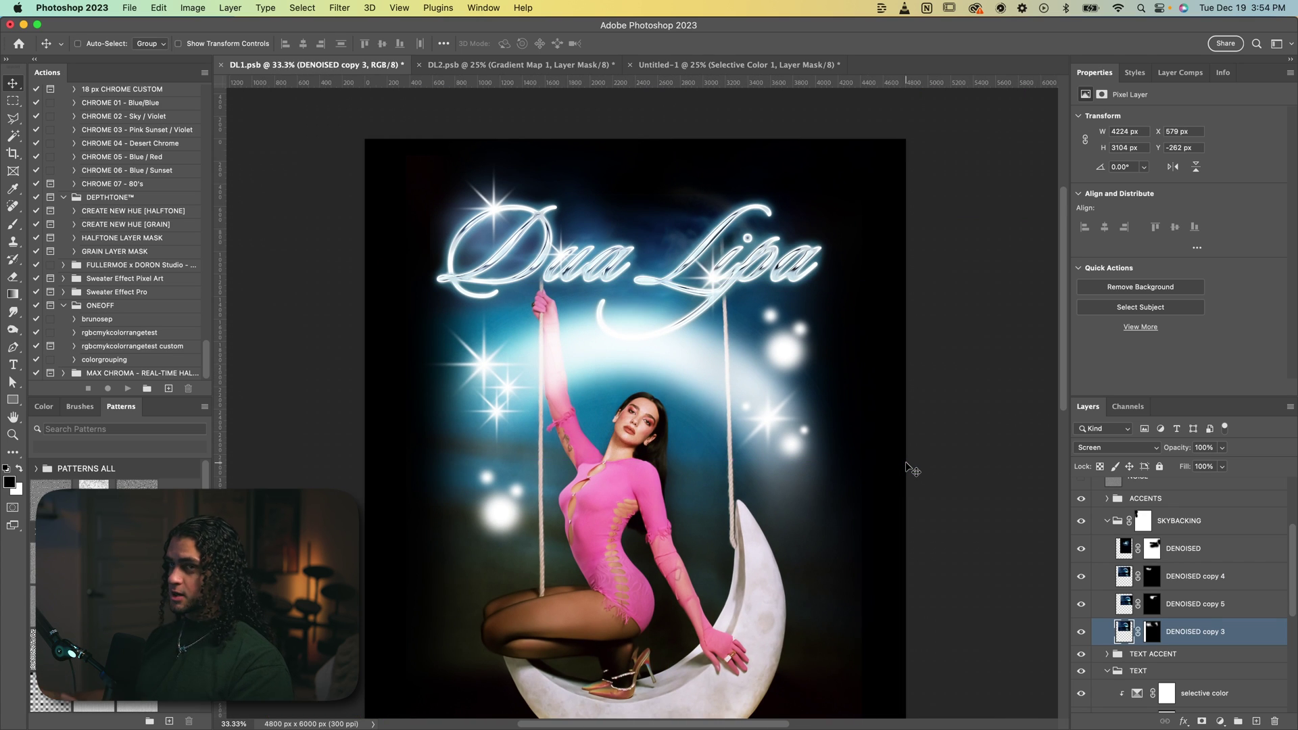
pyautogui.click(1107, 498)
pyautogui.click(1093, 523)
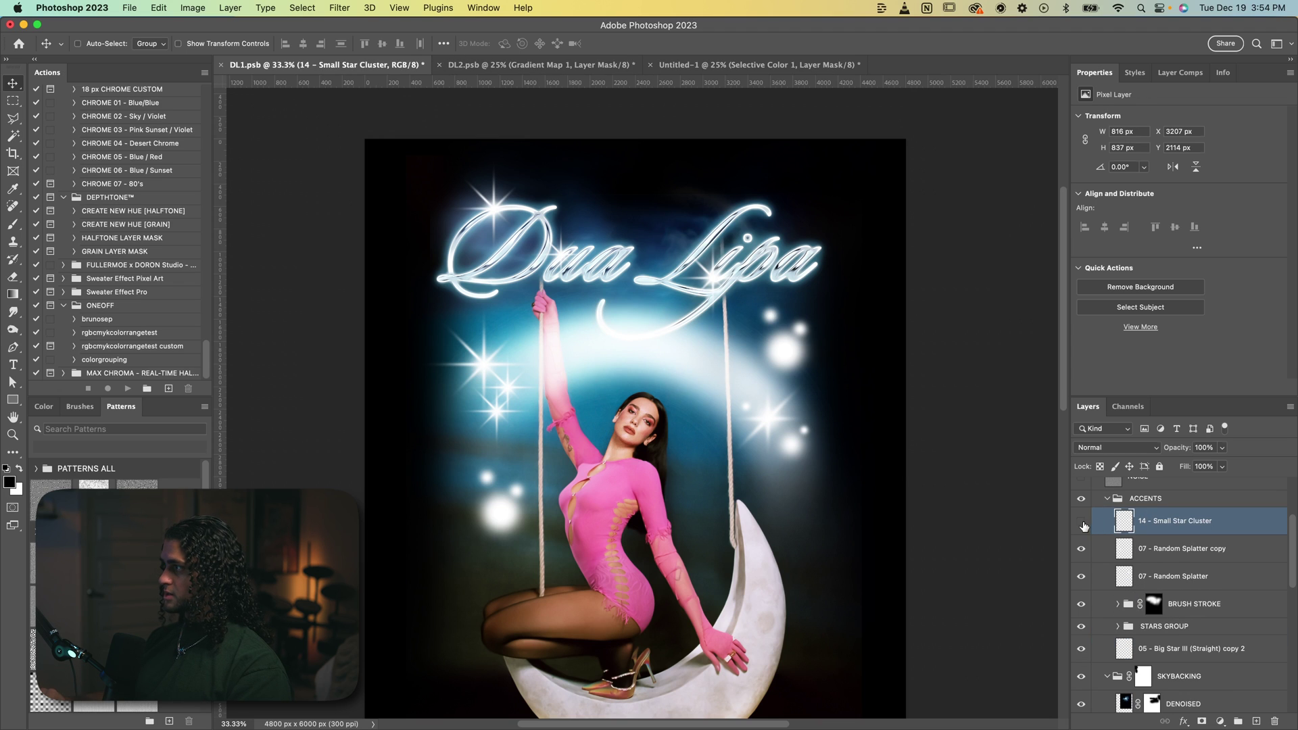
pyautogui.click(1082, 522)
pyautogui.click(1082, 522)
pyautogui.click(1081, 550)
pyautogui.click(1080, 575)
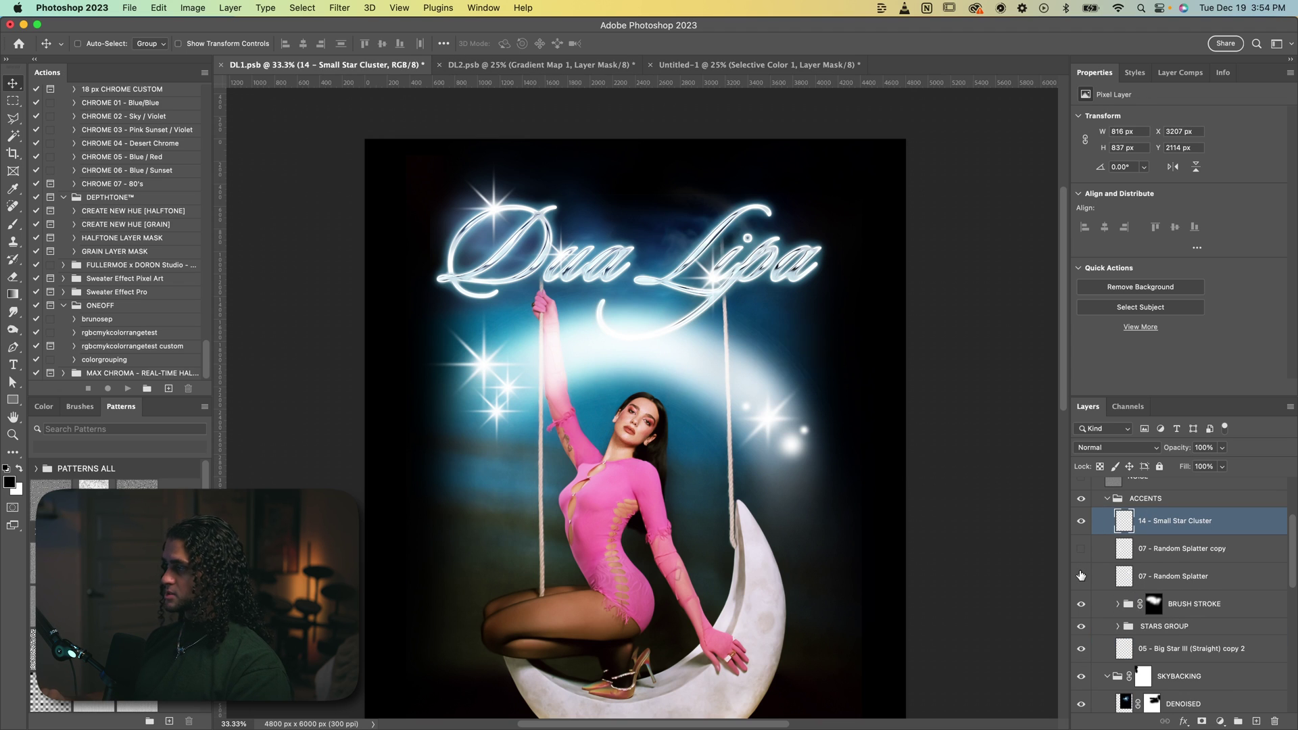
pyautogui.click(1081, 576)
pyautogui.click(1081, 549)
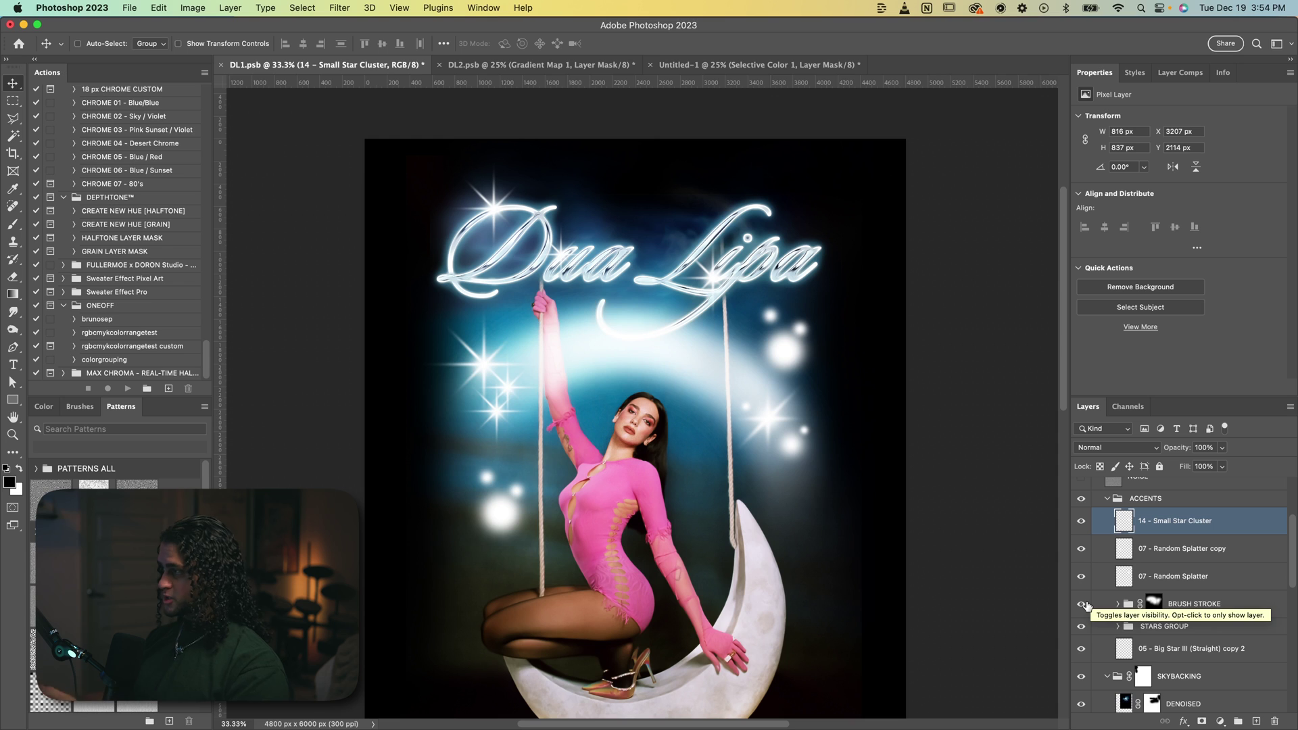
pyautogui.click(1084, 605)
pyautogui.click(1084, 605)
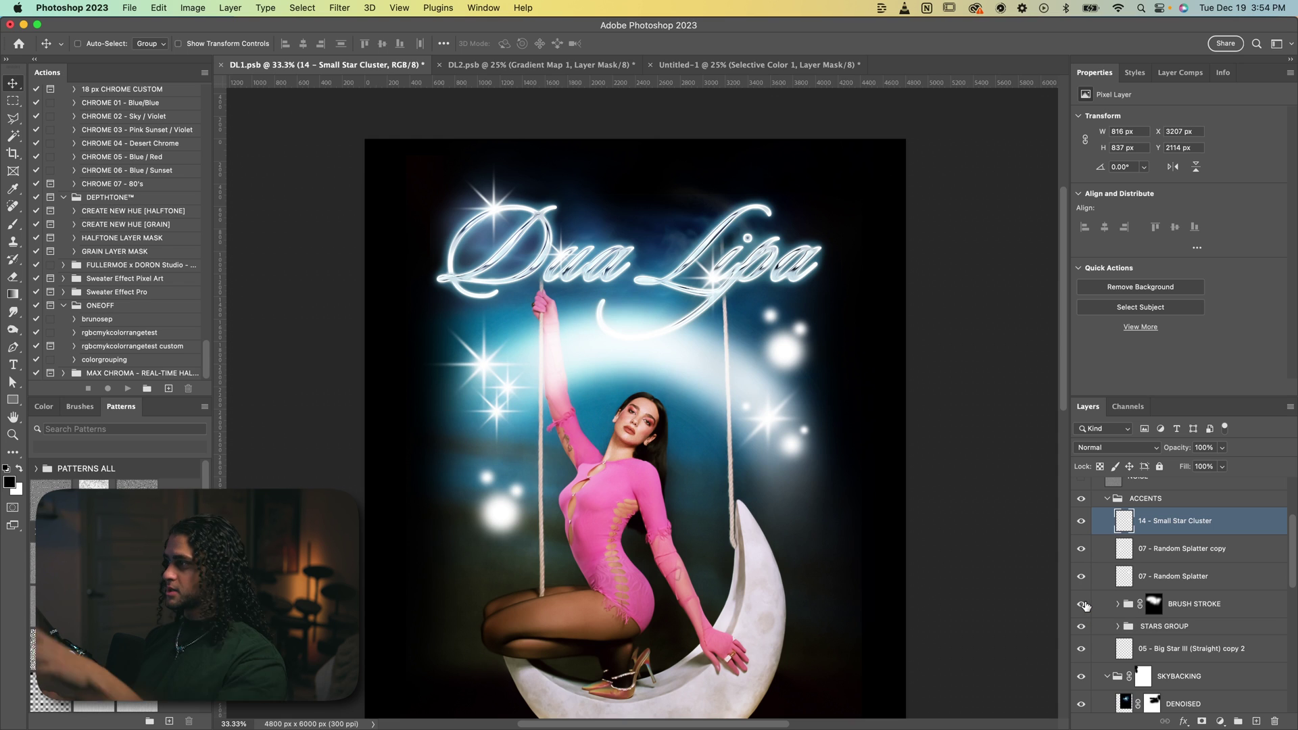
pyautogui.click(1118, 604)
pyautogui.scroll(-3, 1143, 556)
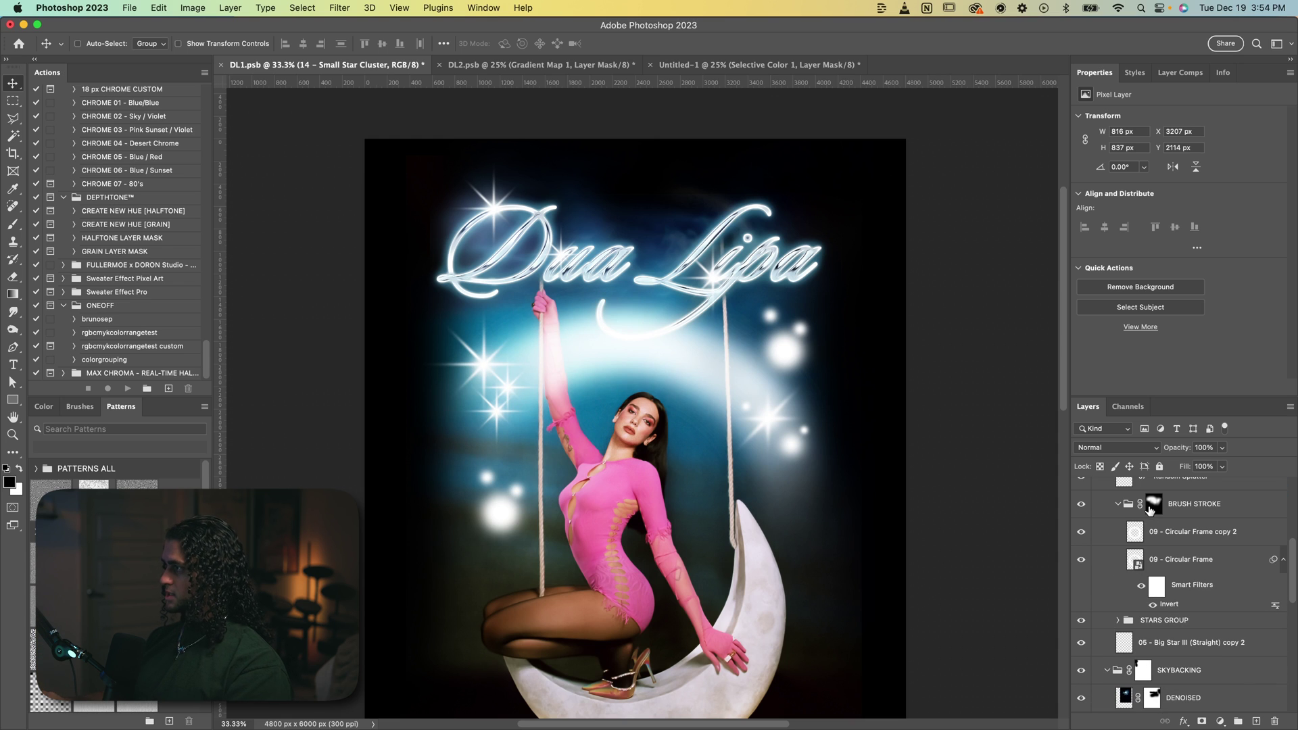
pyautogui.keyDown('shift'); pyautogui.click(1151, 506); pyautogui.keyUp('shift')
pyautogui.scroll(2, 1147, 545)
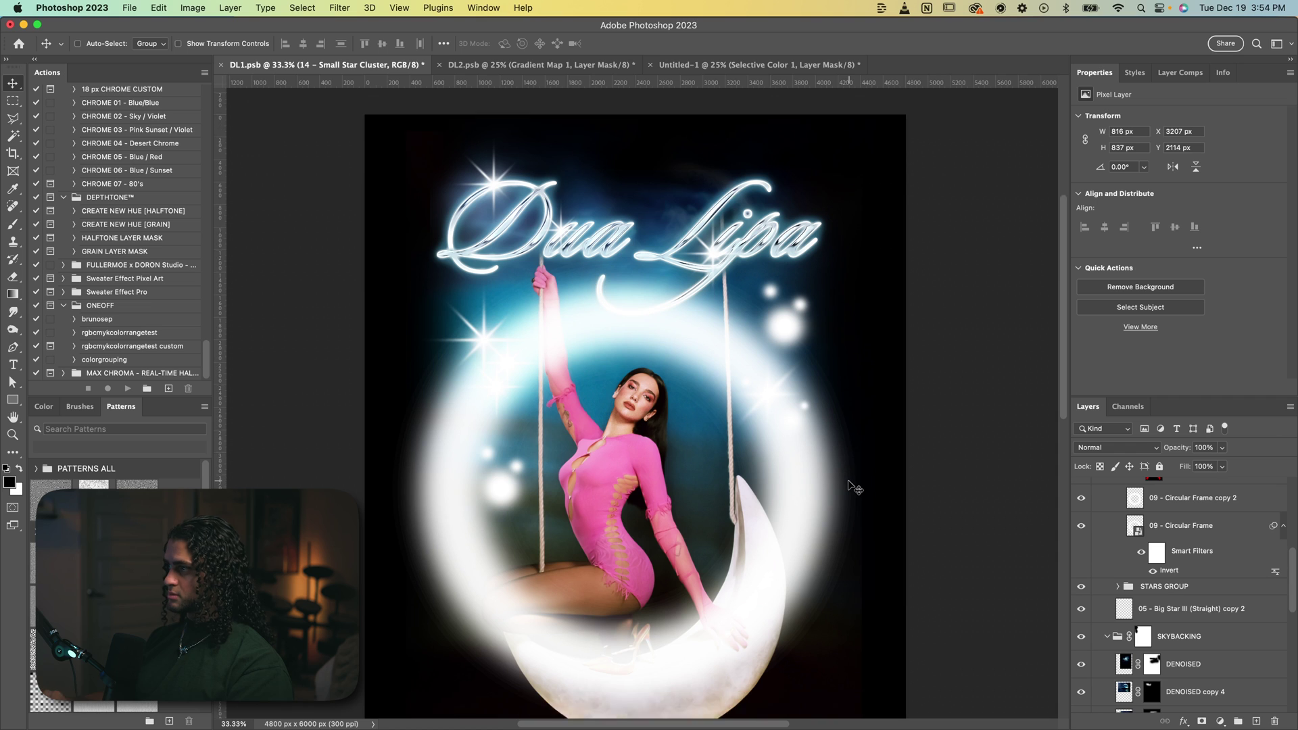
pyautogui.keyDown('shift'); pyautogui.click(1153, 545); pyautogui.keyUp('shift')
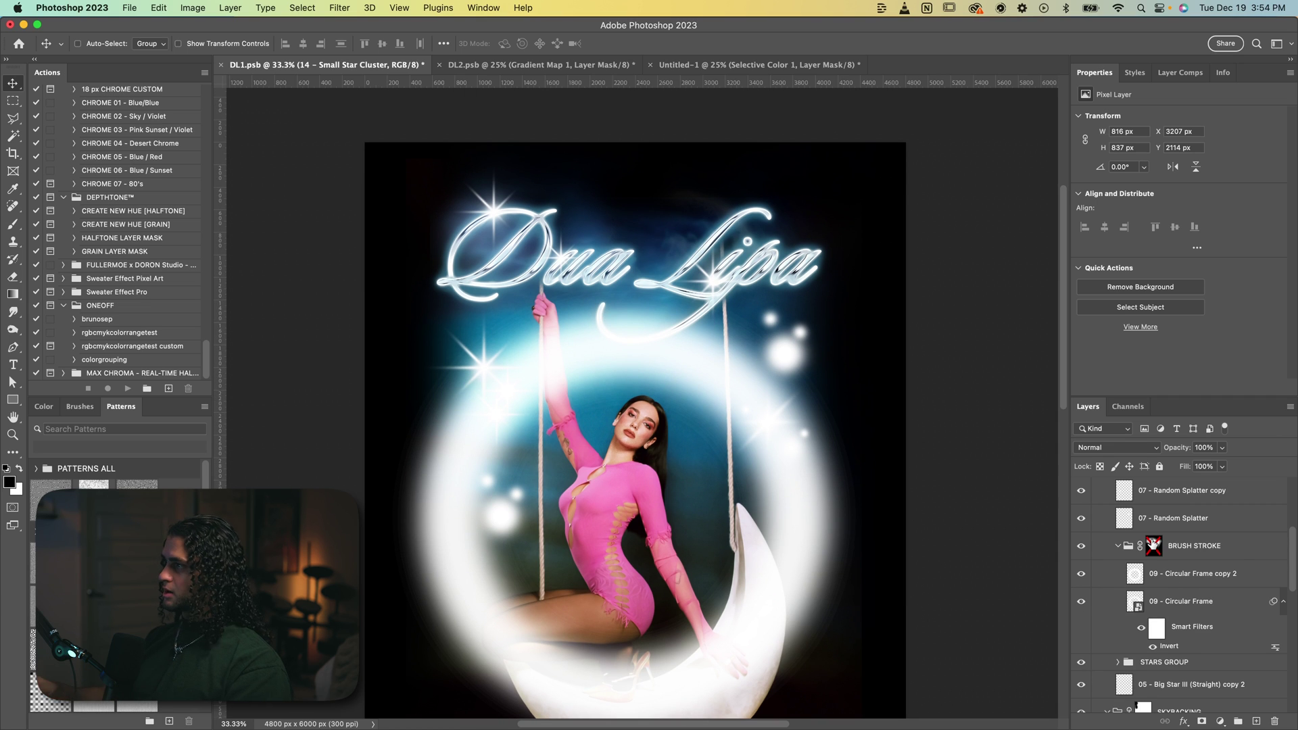
pyautogui.keyDown('shift'); pyautogui.click(1154, 545); pyautogui.keyUp('shift')
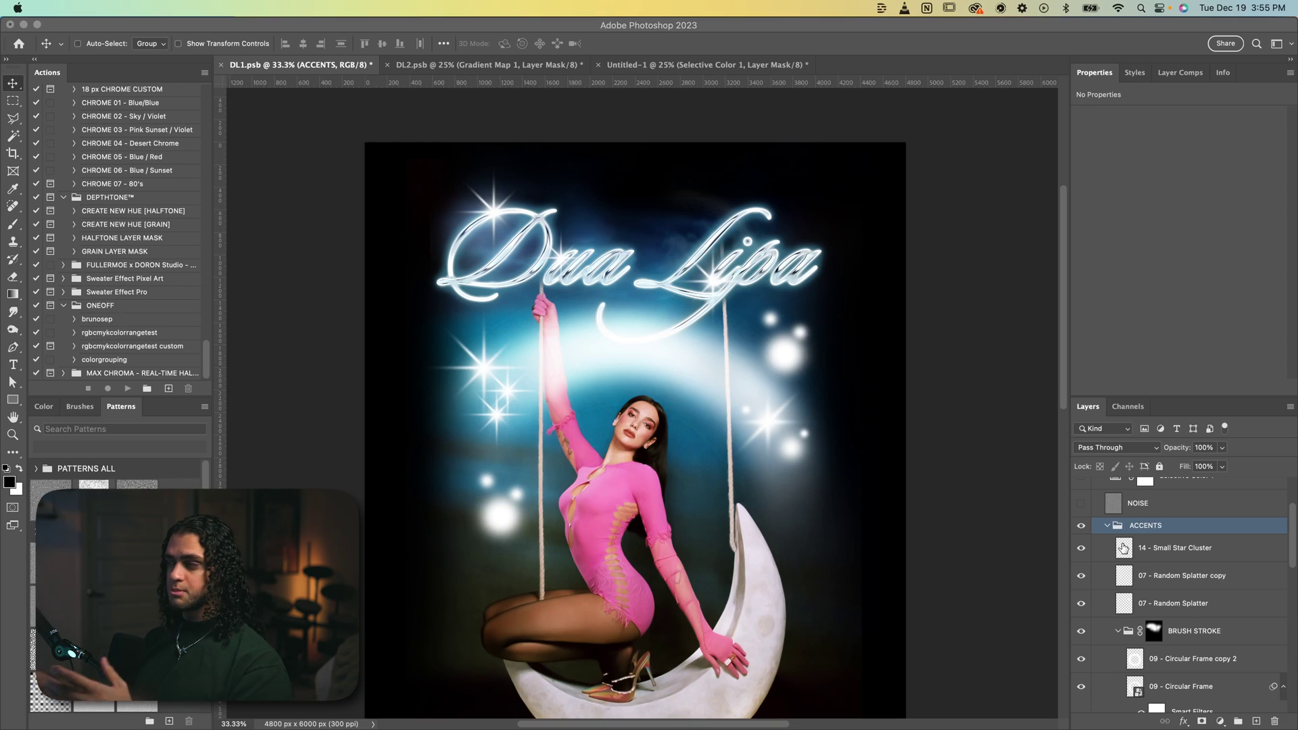
pyautogui.scroll(2, 1148, 531)
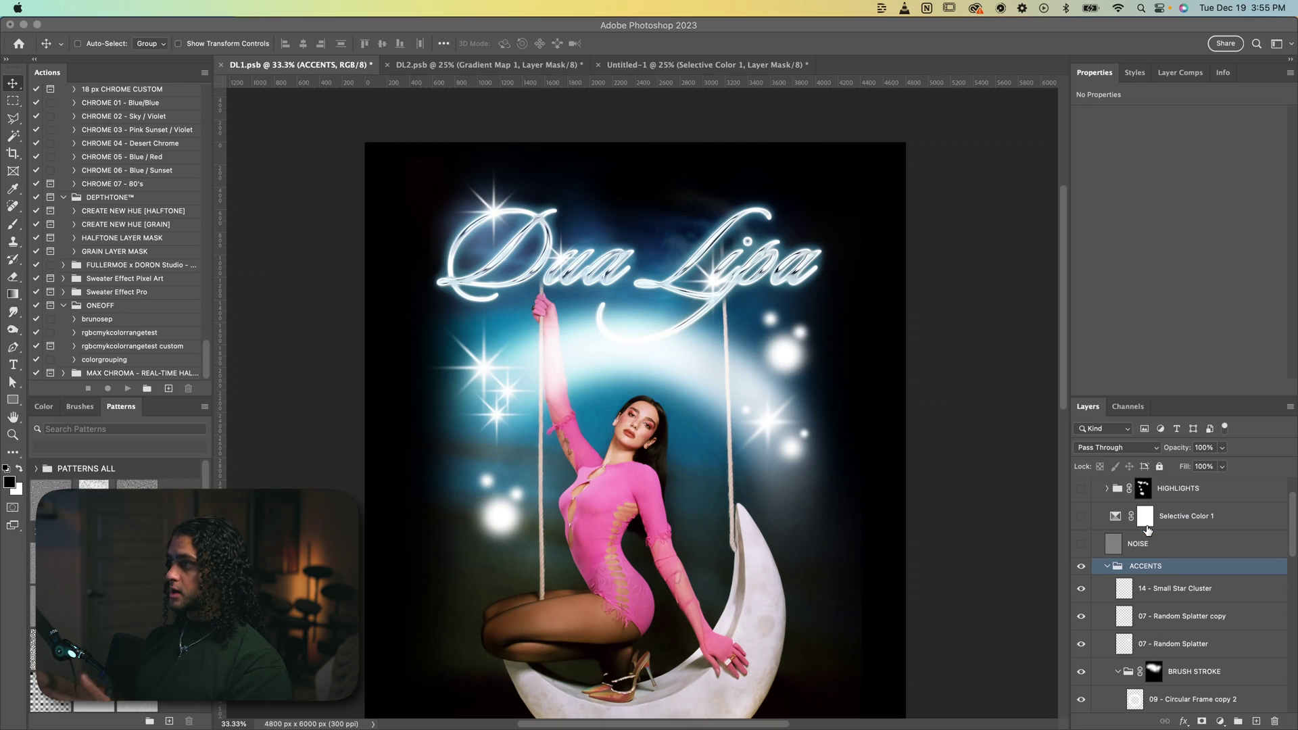
pyautogui.scroll(2, 1148, 541)
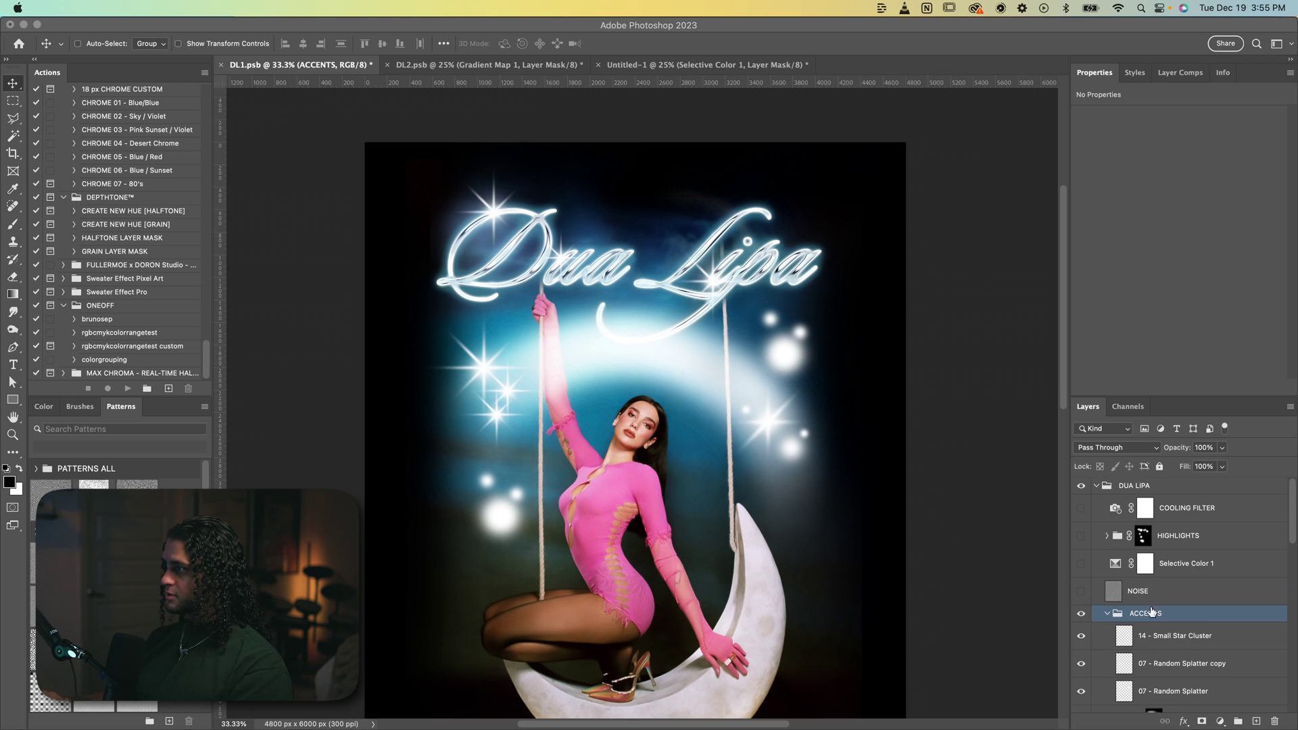
pyautogui.click(1122, 619)
pyautogui.click(1108, 613)
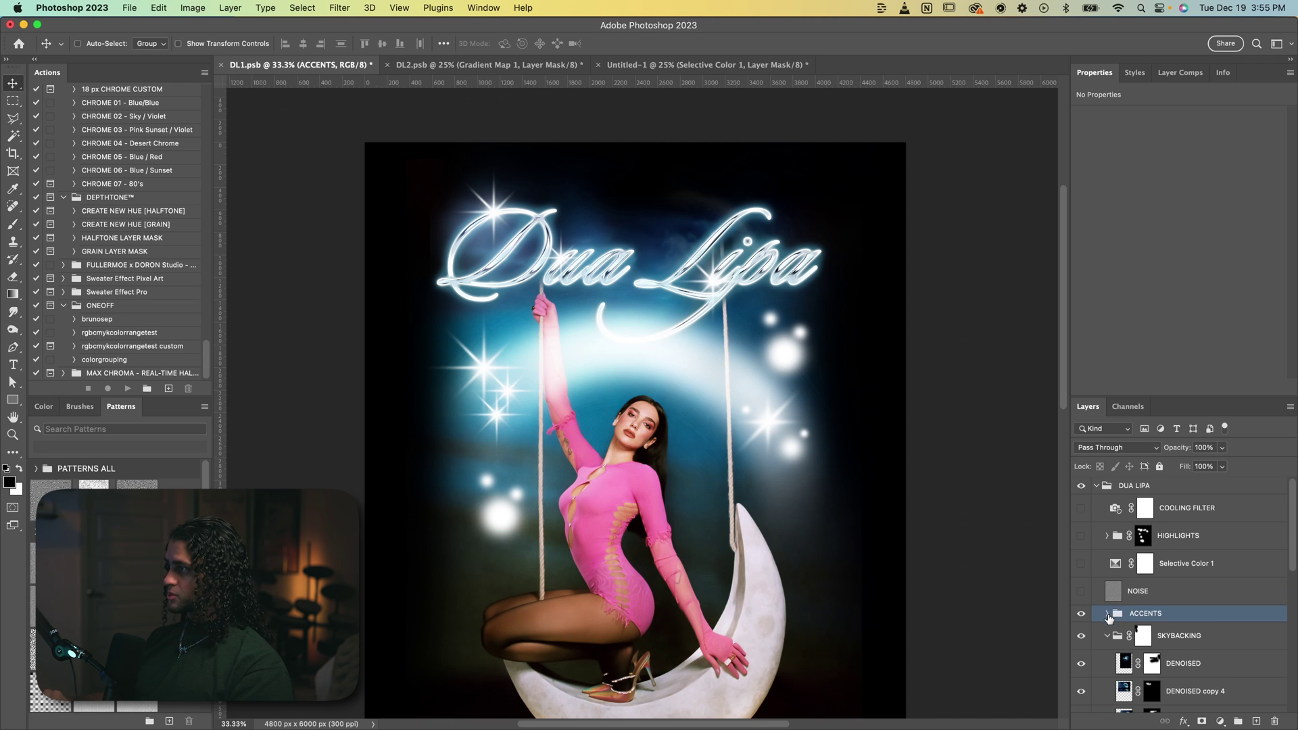
pyautogui.click(1120, 598)
# Show the NOISE layer, preview its raw grain in Normal at 100%, then set it to Overlay.
pyautogui.click(1081, 592)
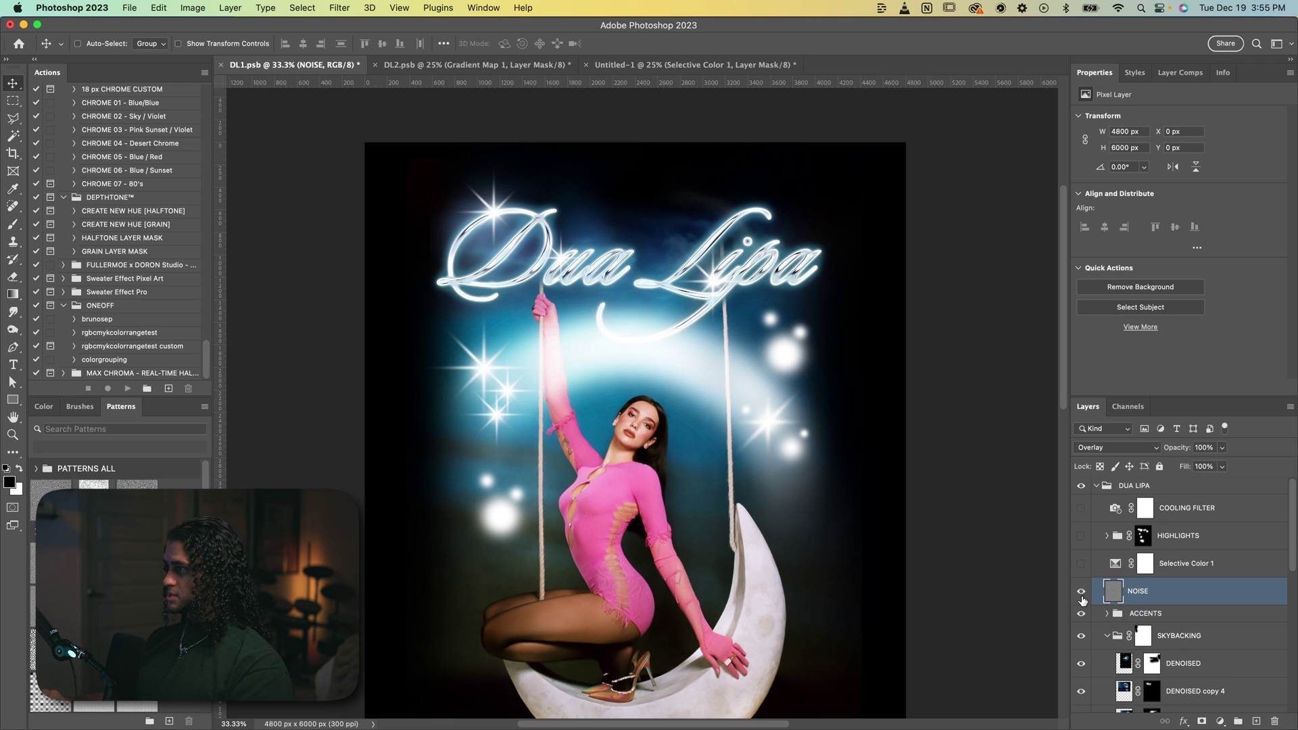
pyautogui.click(1107, 449)
pyautogui.click(1095, 269)
pyautogui.press('super+equal')
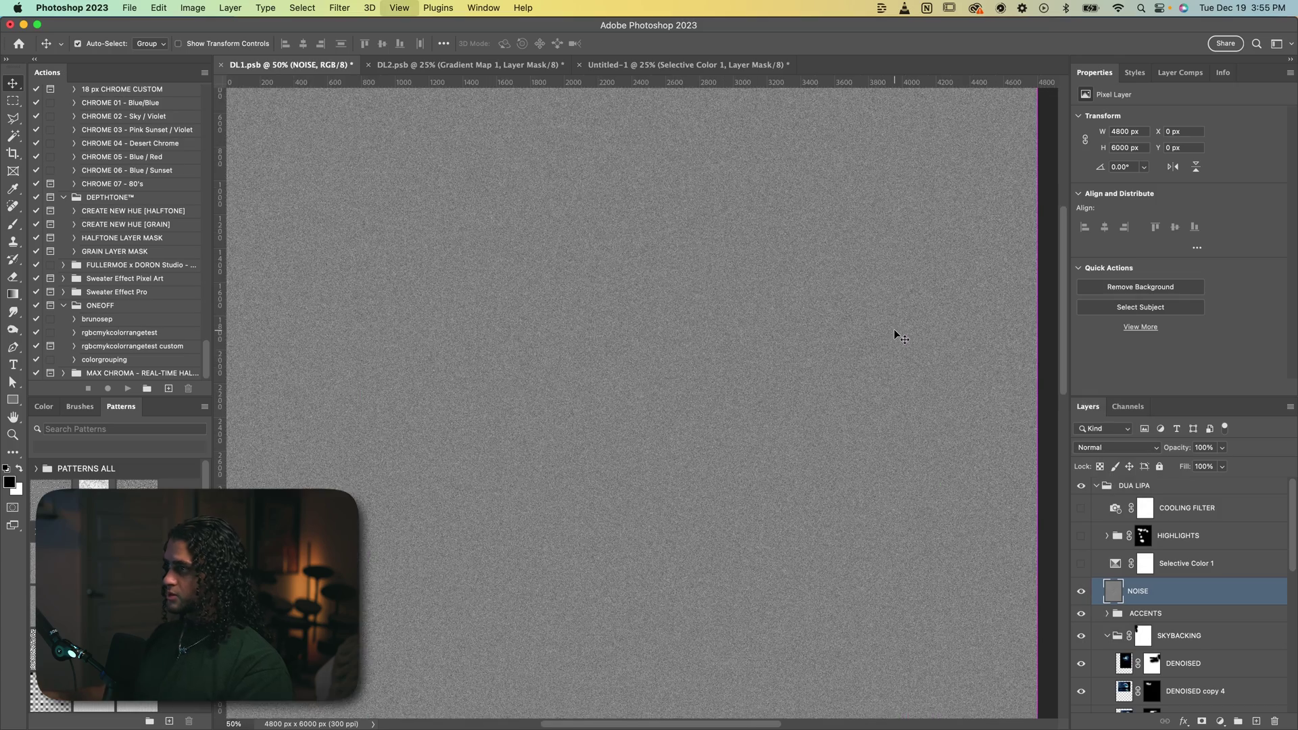
pyautogui.press('super+equal')
pyautogui.press('super+equal')
pyautogui.click(1109, 447)
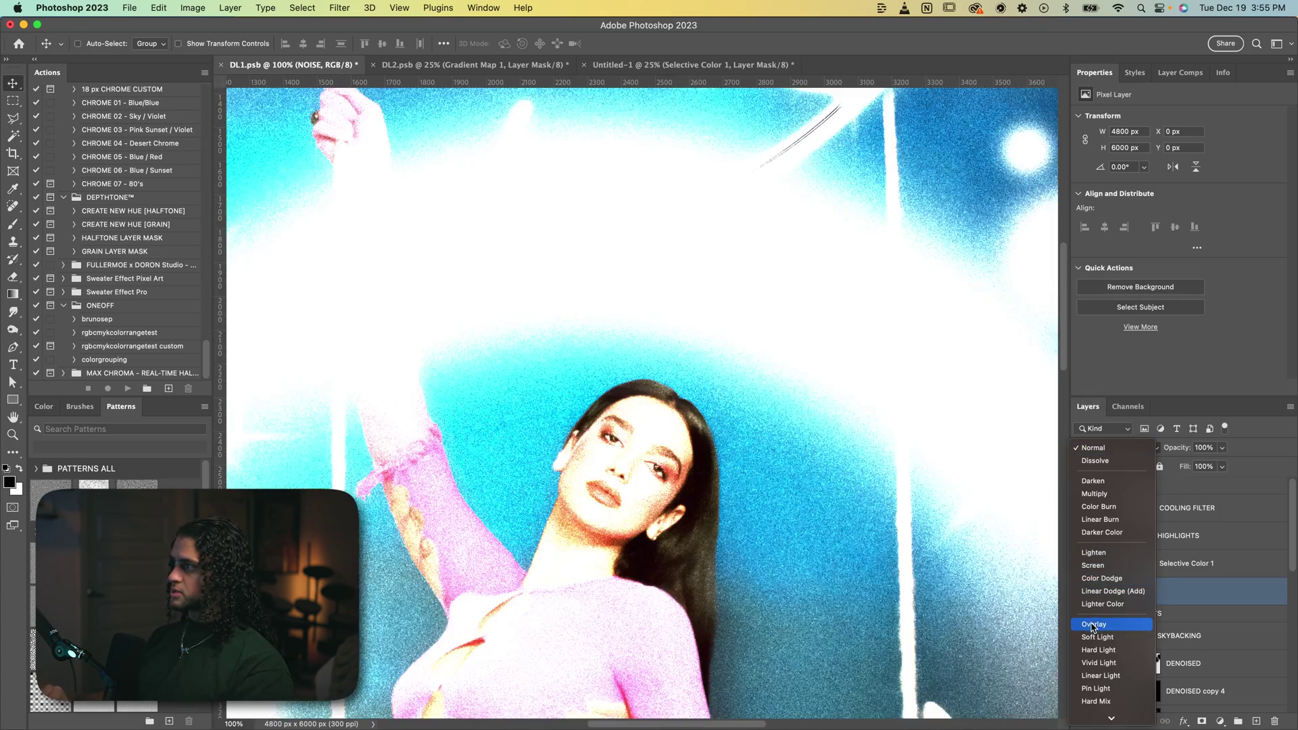
pyautogui.click(1094, 624)
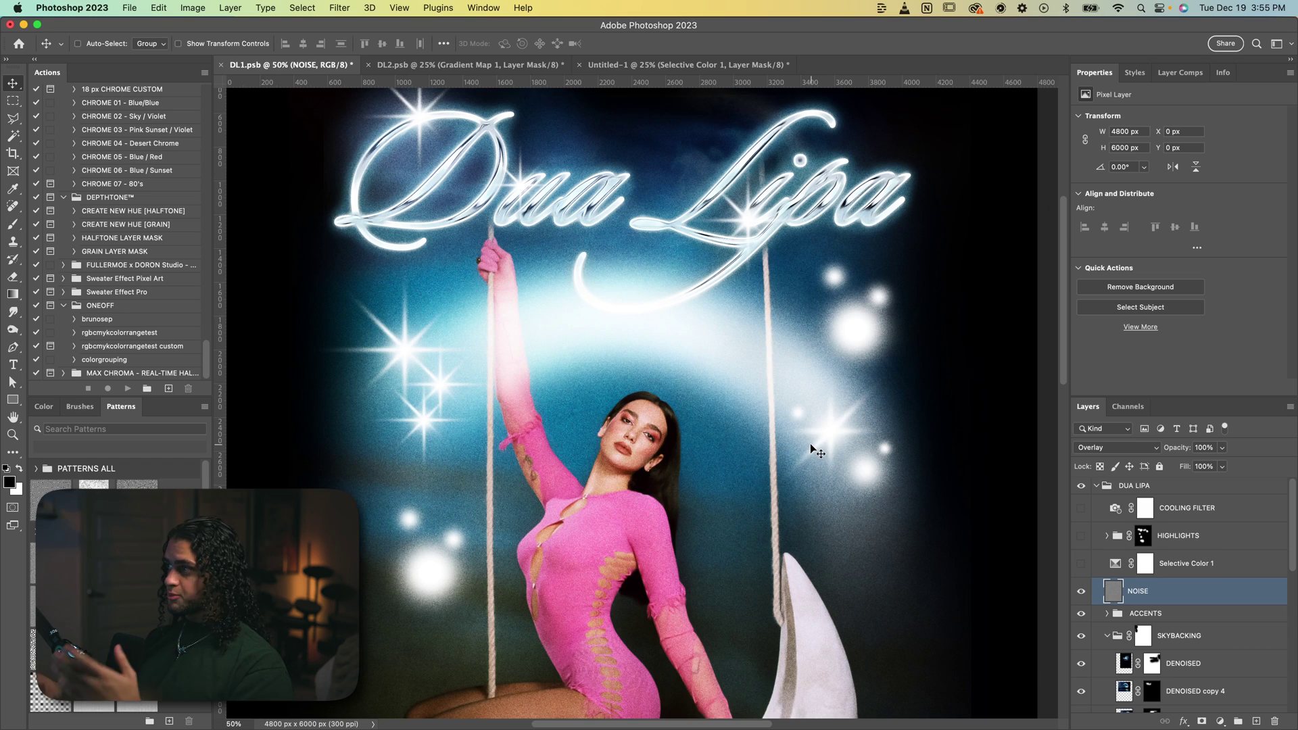
pyautogui.click(1165, 560)
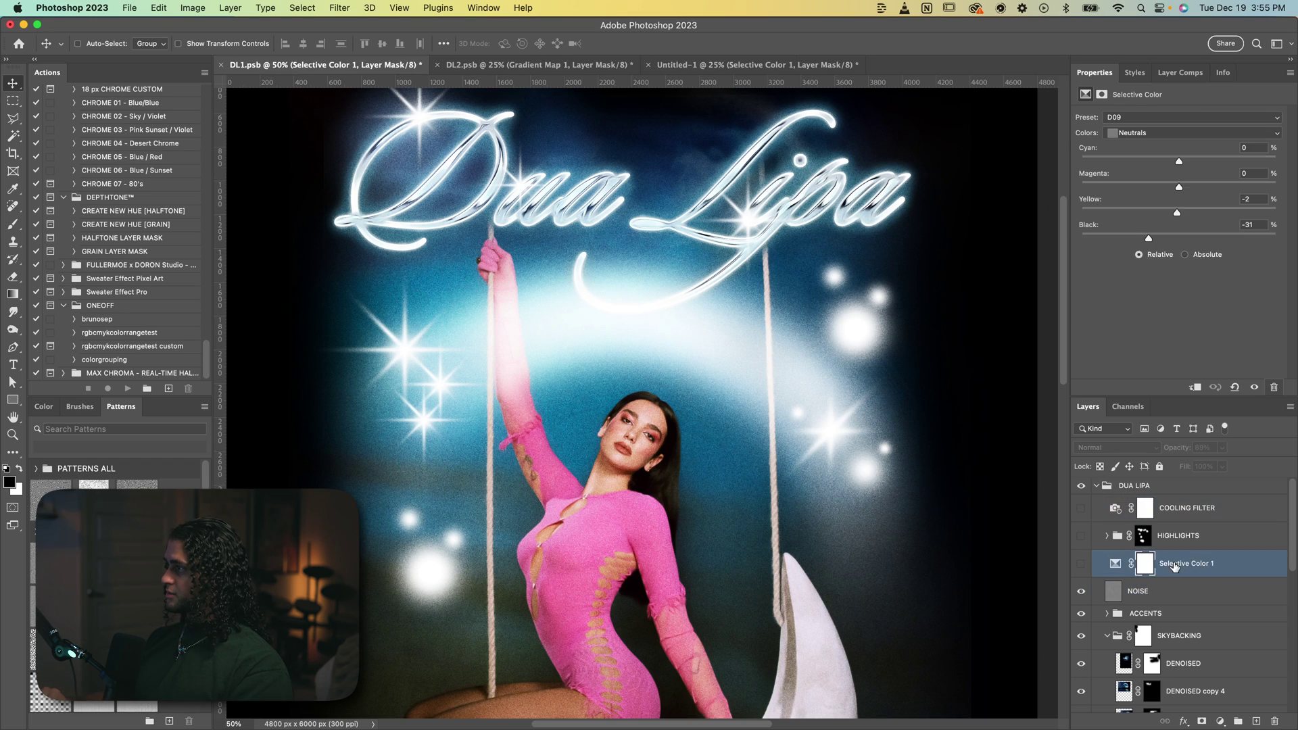
# Switch on Selective Color 1 and zoom out to view the whole poster.
pyautogui.click(1081, 564)
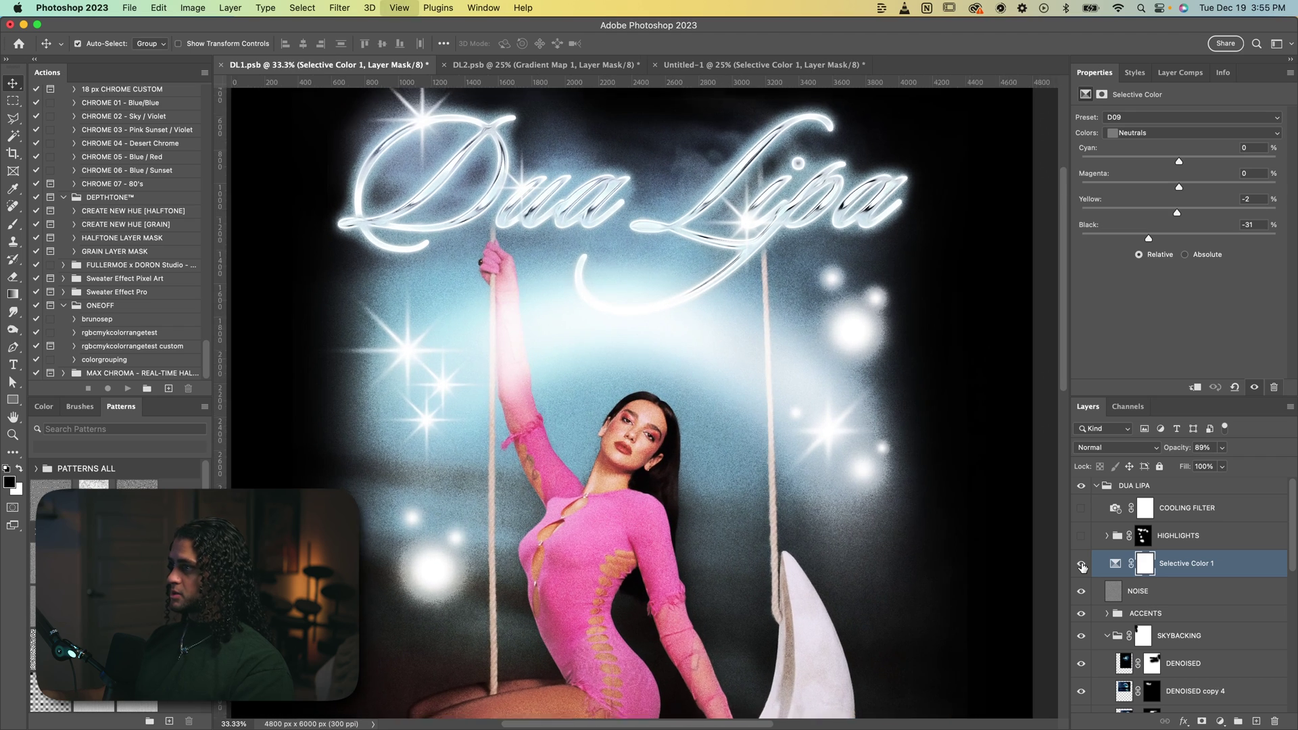
pyautogui.scroll(-1, 862, 498)
pyautogui.press('super+minus')
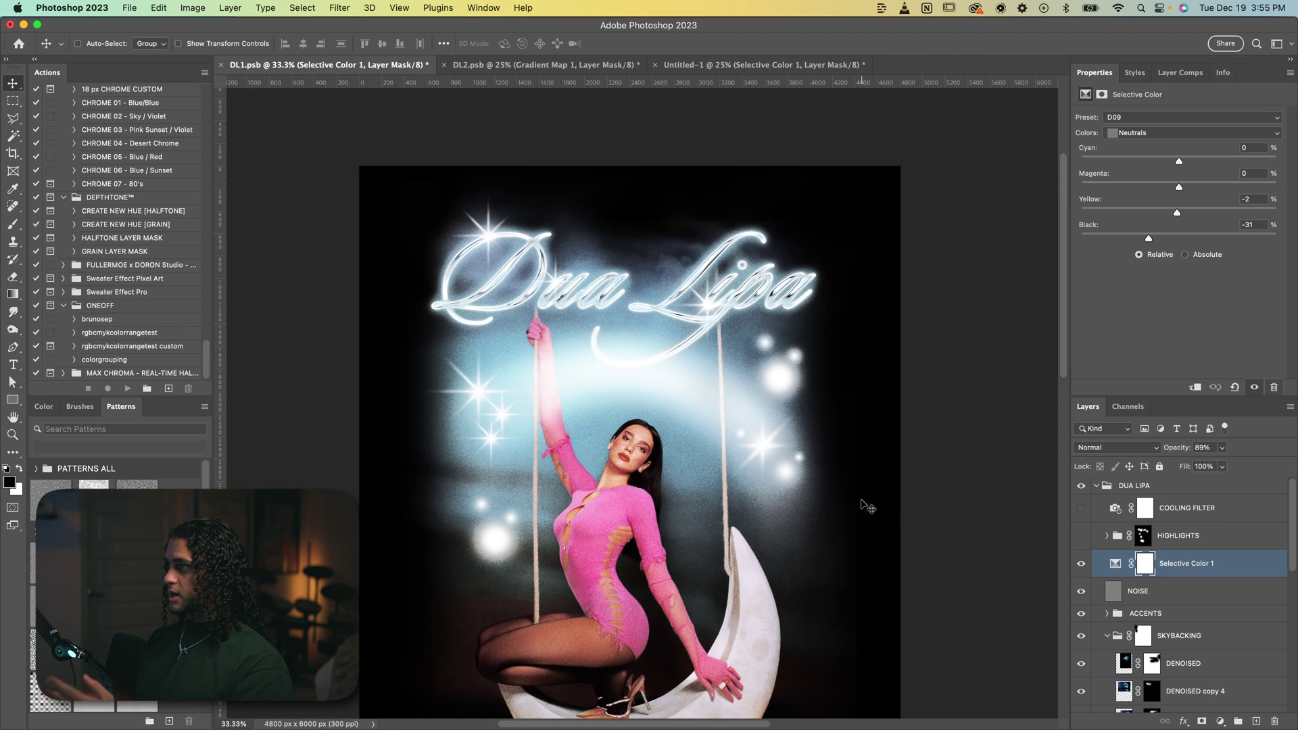
pyautogui.scroll(-1, 717, 433)
pyautogui.scroll(-1, 717, 433)
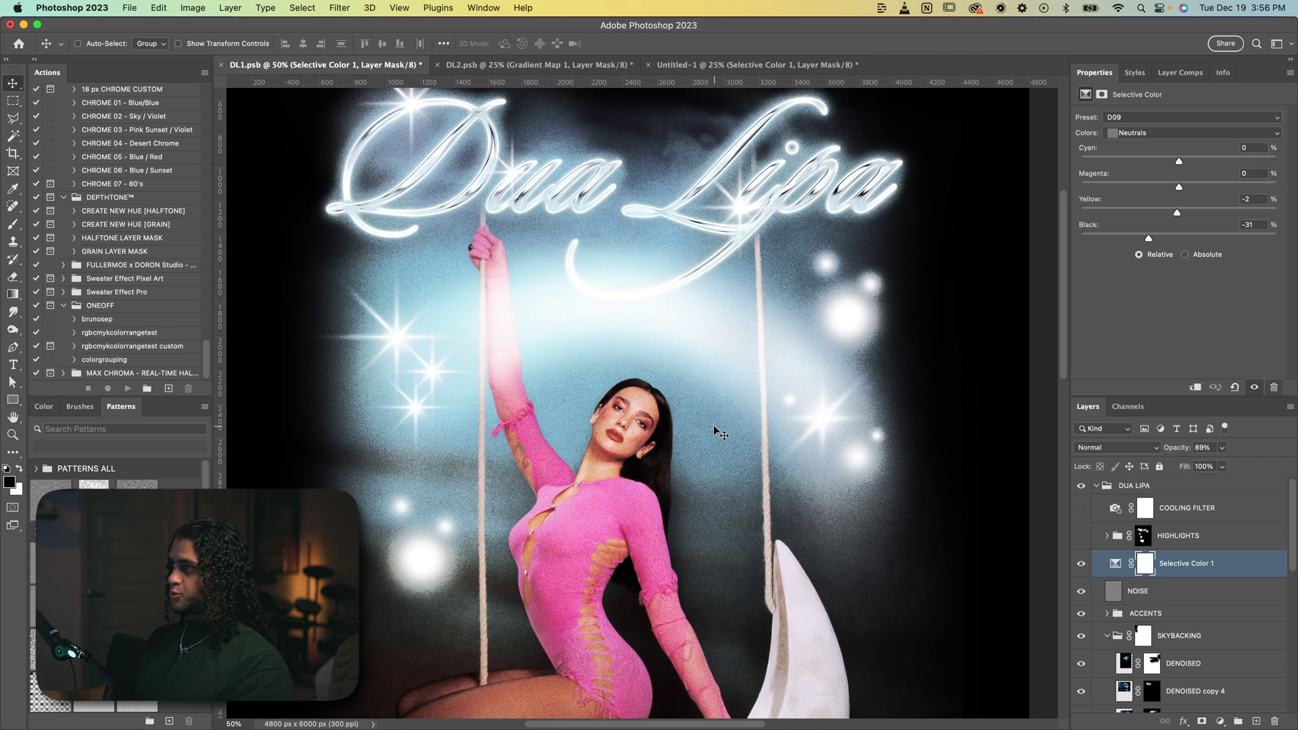
pyautogui.scroll(1, 717, 433)
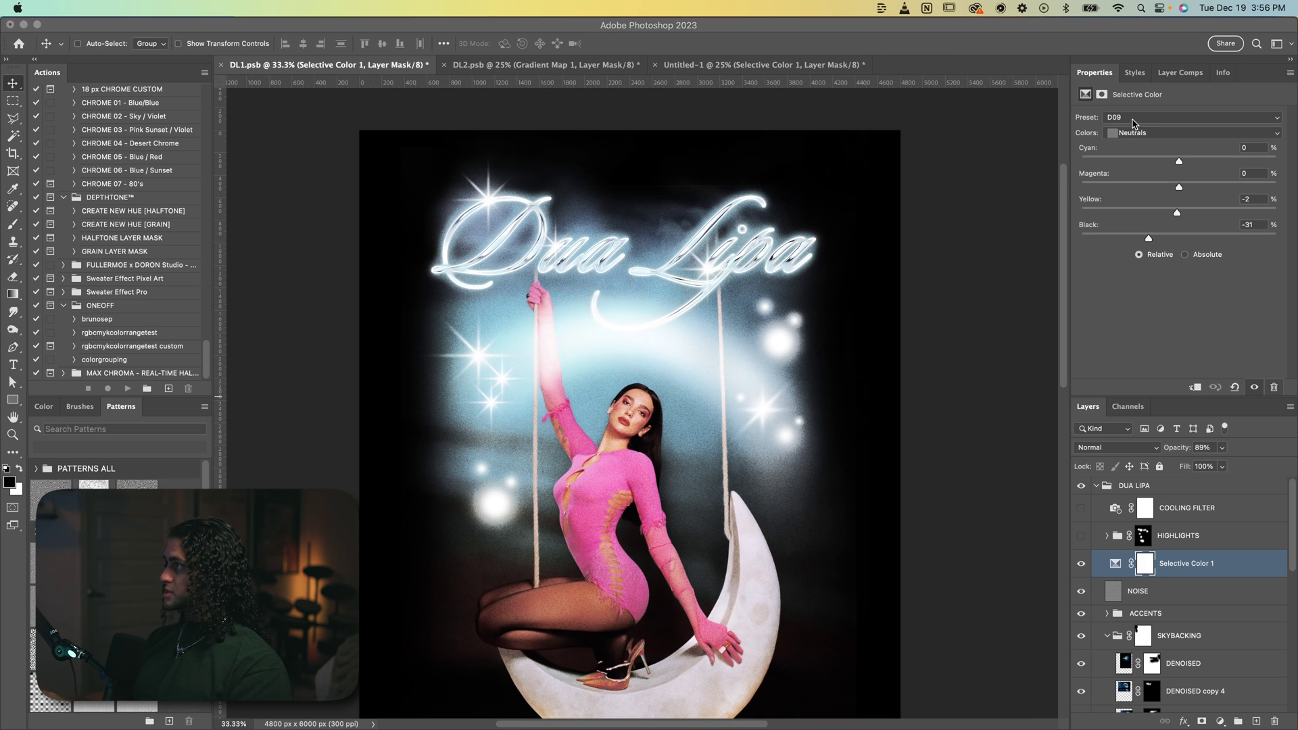
# Review Selective Color 1's Reds, Yellows, Greens and Cyans values.
pyautogui.click(1134, 133)
pyautogui.click(1135, 62)
pyautogui.click(1134, 134)
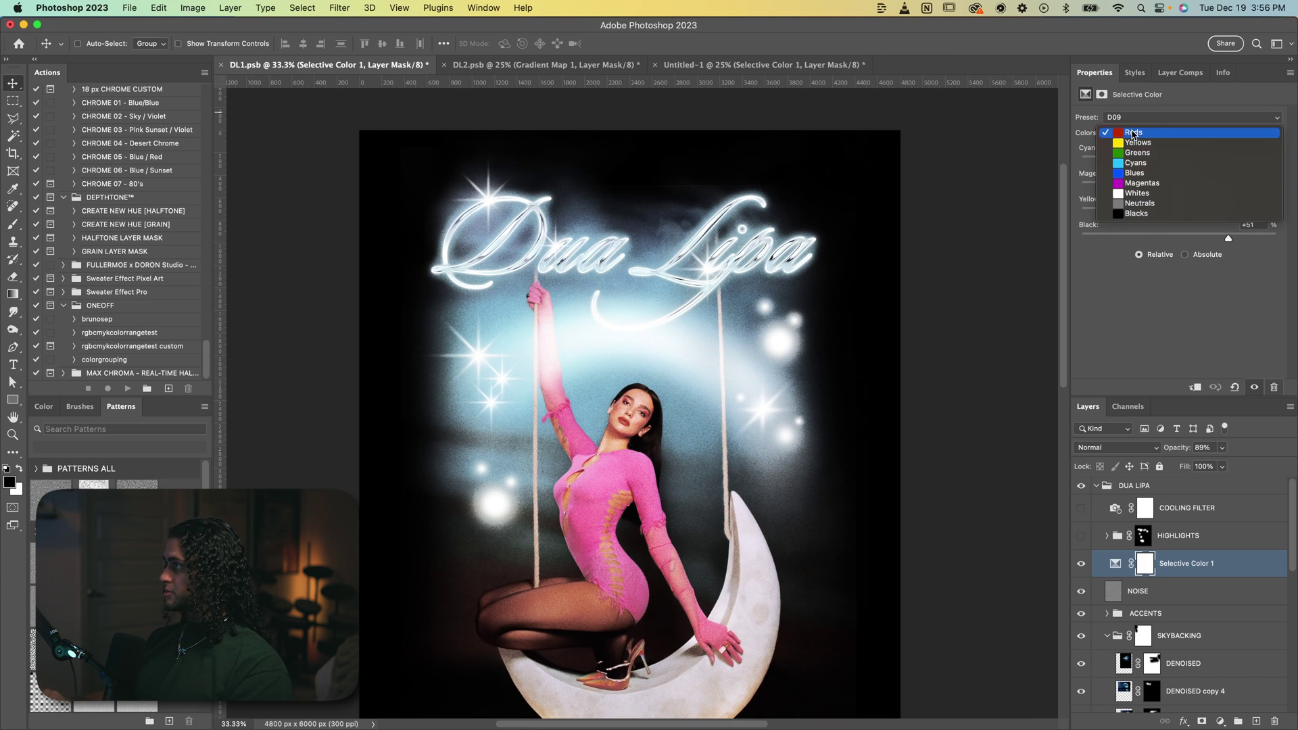
pyautogui.click(1129, 143)
pyautogui.click(1126, 133)
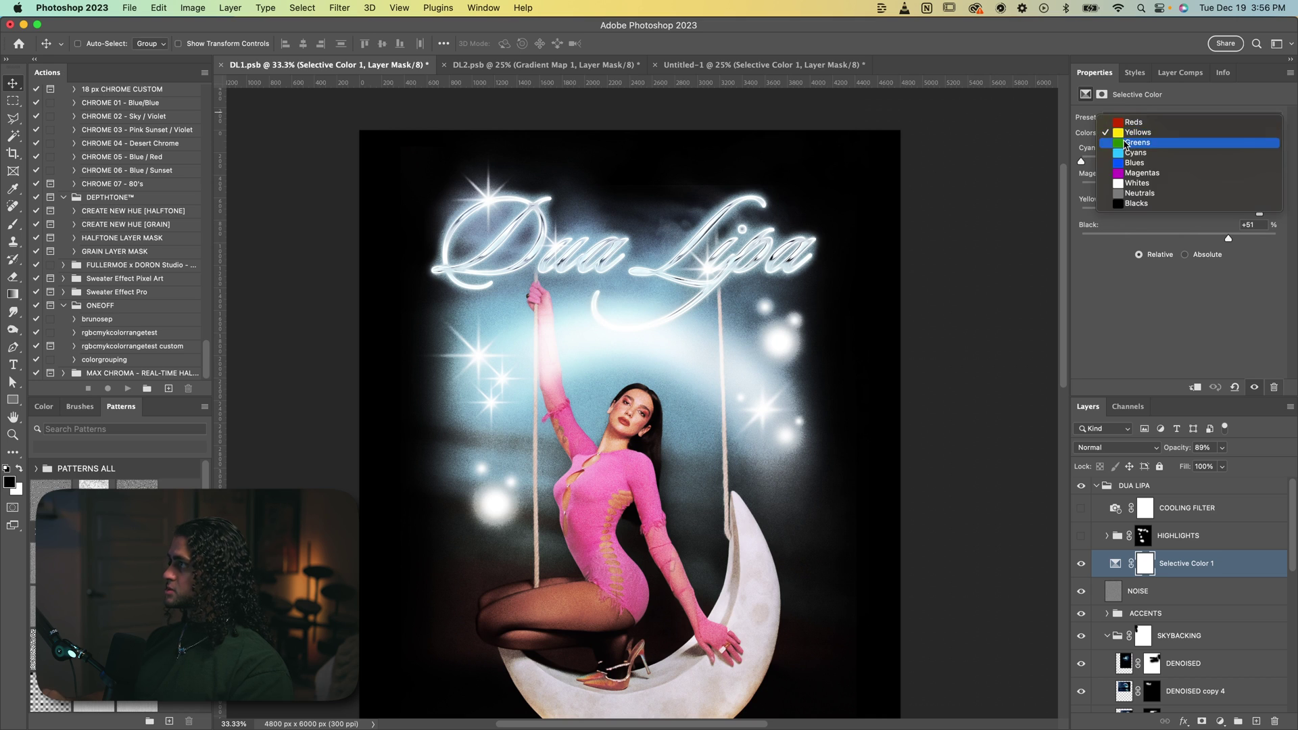
pyautogui.click(1126, 143)
pyautogui.click(1128, 133)
pyautogui.click(1129, 143)
pyautogui.click(1133, 134)
# Review the Magentas, Whites, Neutrals and Blacks values, then switch on the HIGHLIGHTS group.
pyautogui.click(1134, 136)
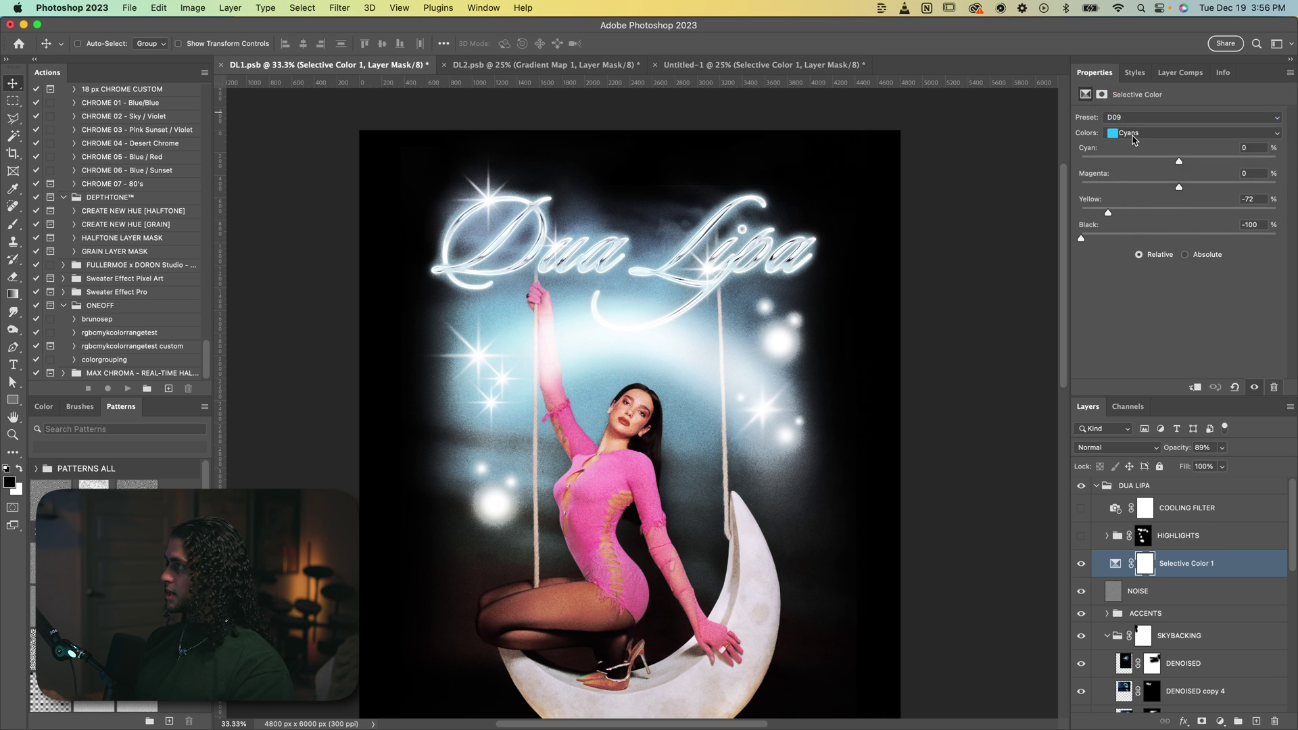
pyautogui.click(1135, 135)
pyautogui.click(1134, 153)
pyautogui.click(1134, 135)
pyautogui.click(1134, 142)
pyautogui.click(1136, 135)
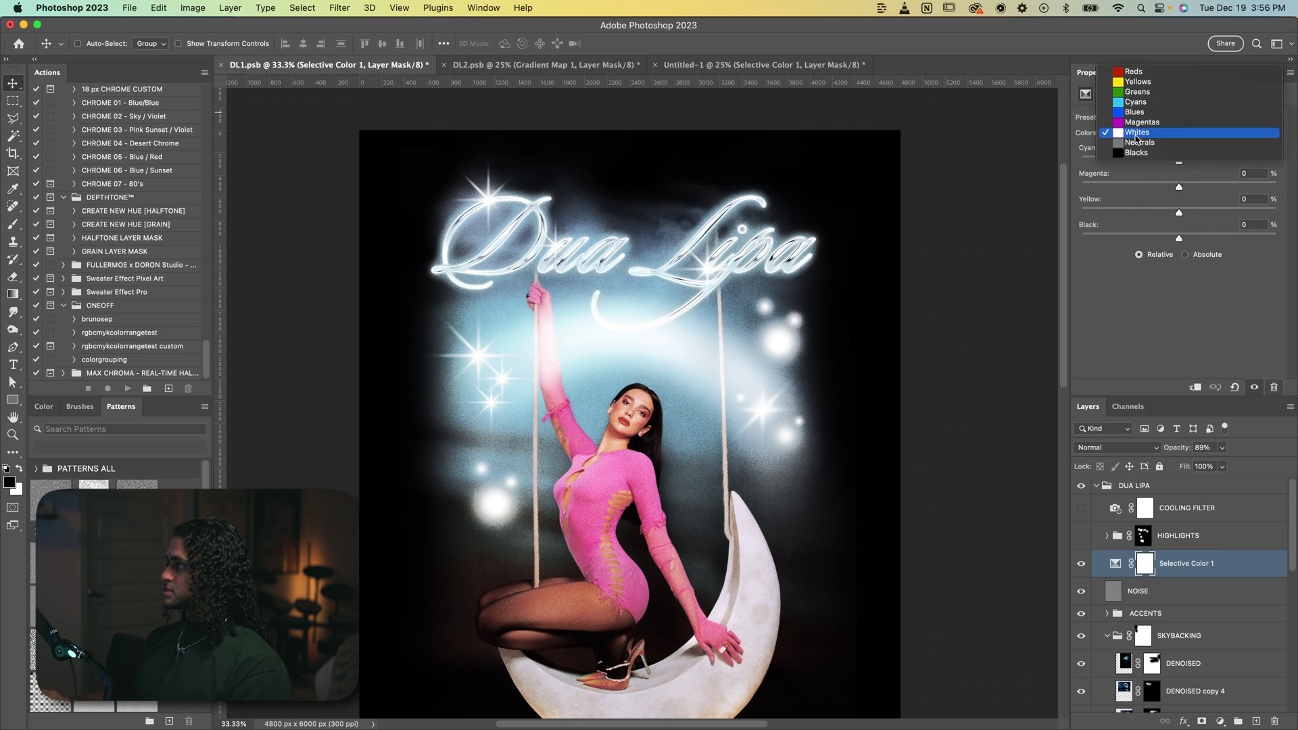
pyautogui.click(1136, 143)
pyautogui.click(1136, 135)
pyautogui.click(1139, 143)
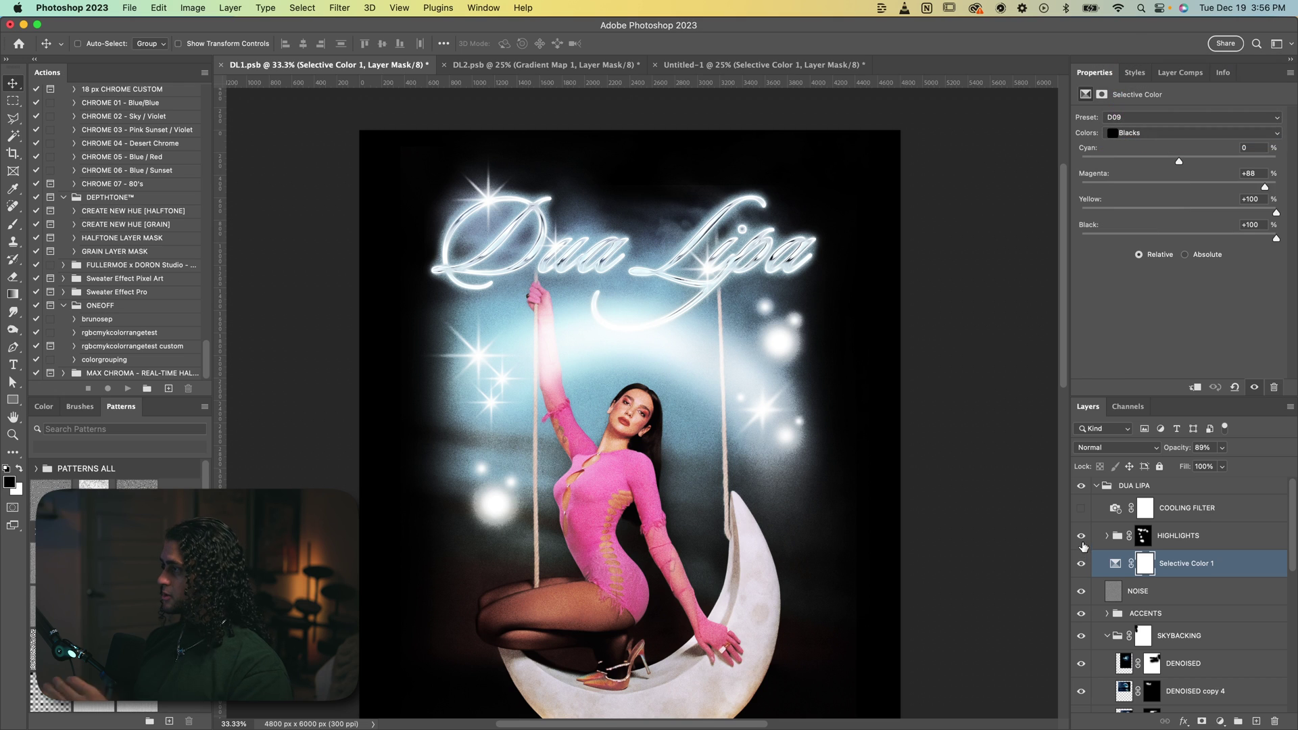
pyautogui.click(1081, 535)
# Inspect the HIGHLIGHTS group's Hue/Saturation, Selective Color copy and mask, comparing it off and on.
pyautogui.click(1107, 535)
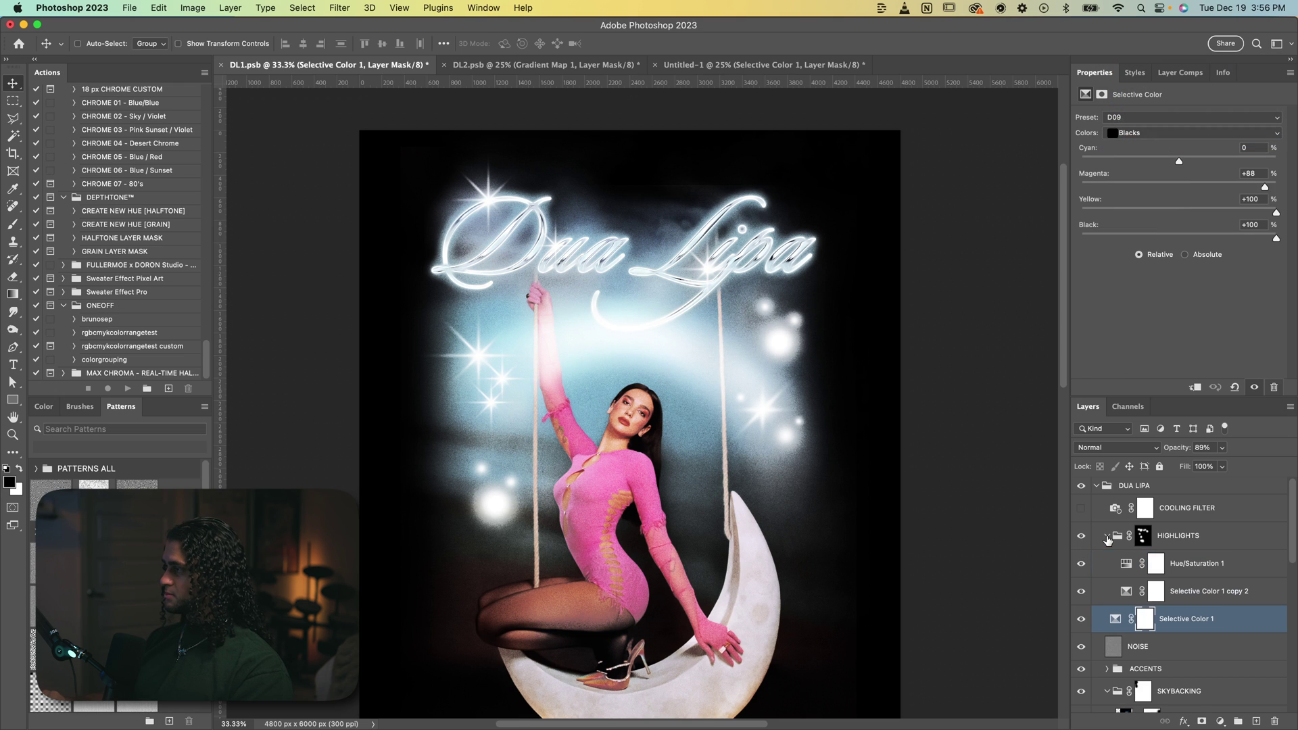
pyautogui.click(1199, 574)
pyautogui.click(1192, 593)
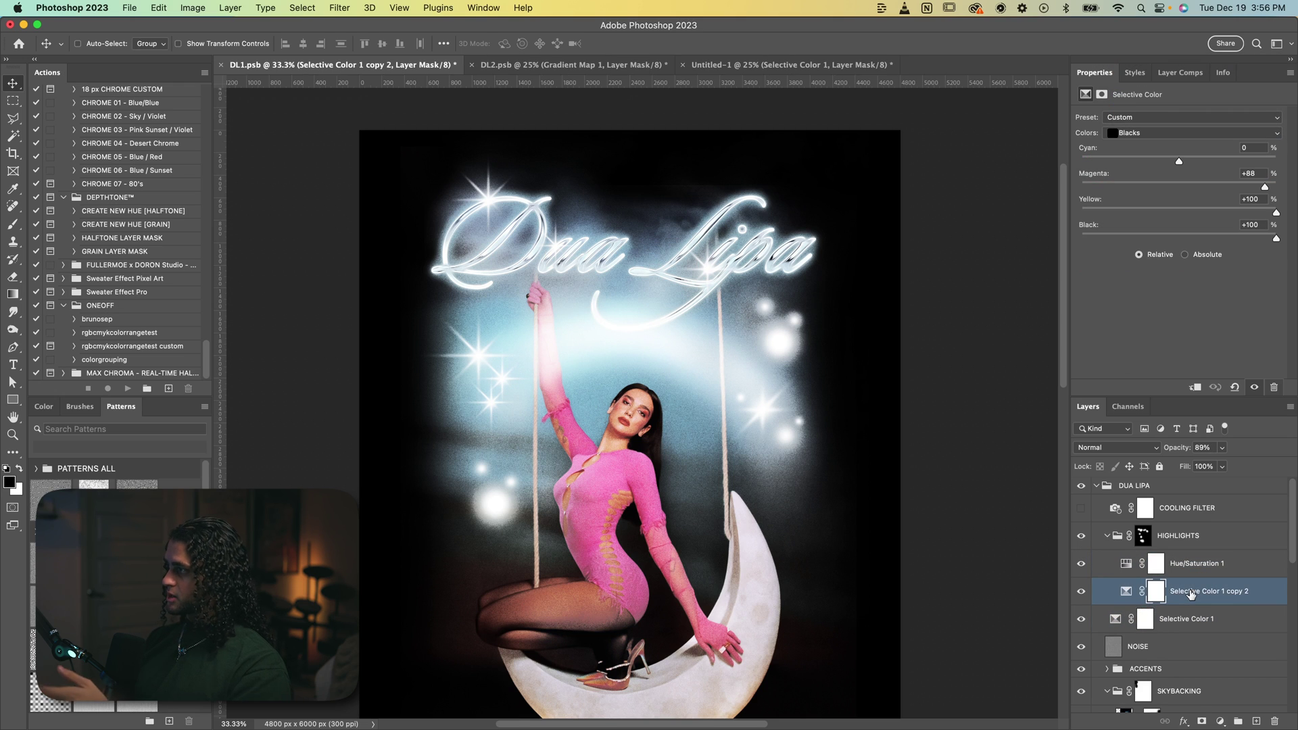
pyautogui.click(1187, 563)
pyautogui.keyDown('alt'); pyautogui.click(1144, 537); pyautogui.keyUp('alt')
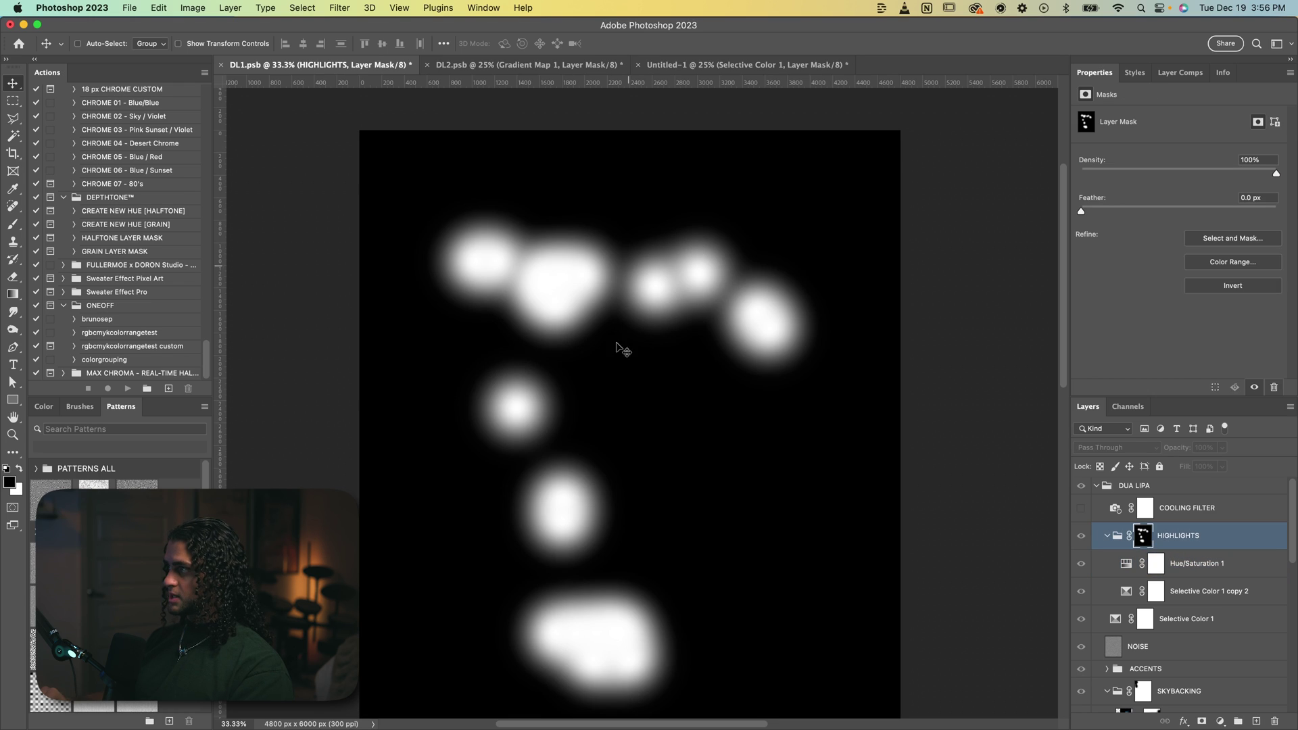
pyautogui.click(1215, 531)
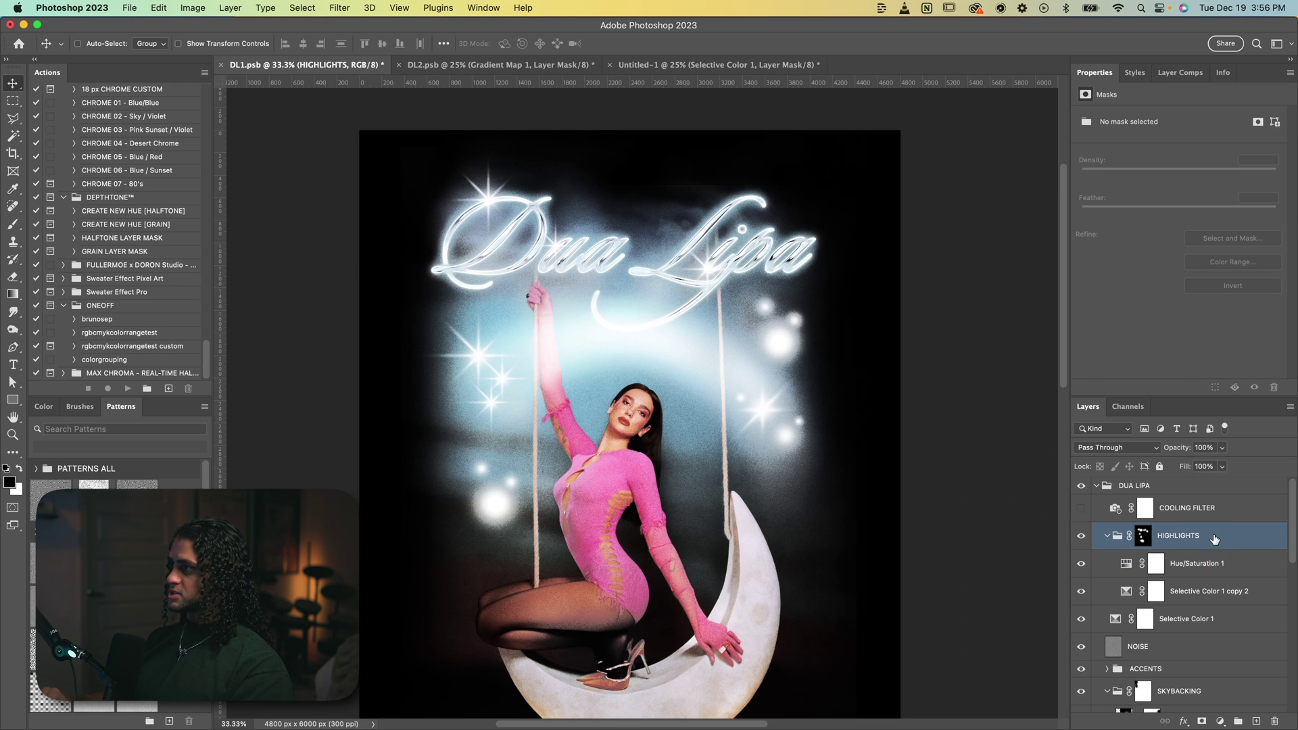
pyautogui.click(1082, 537)
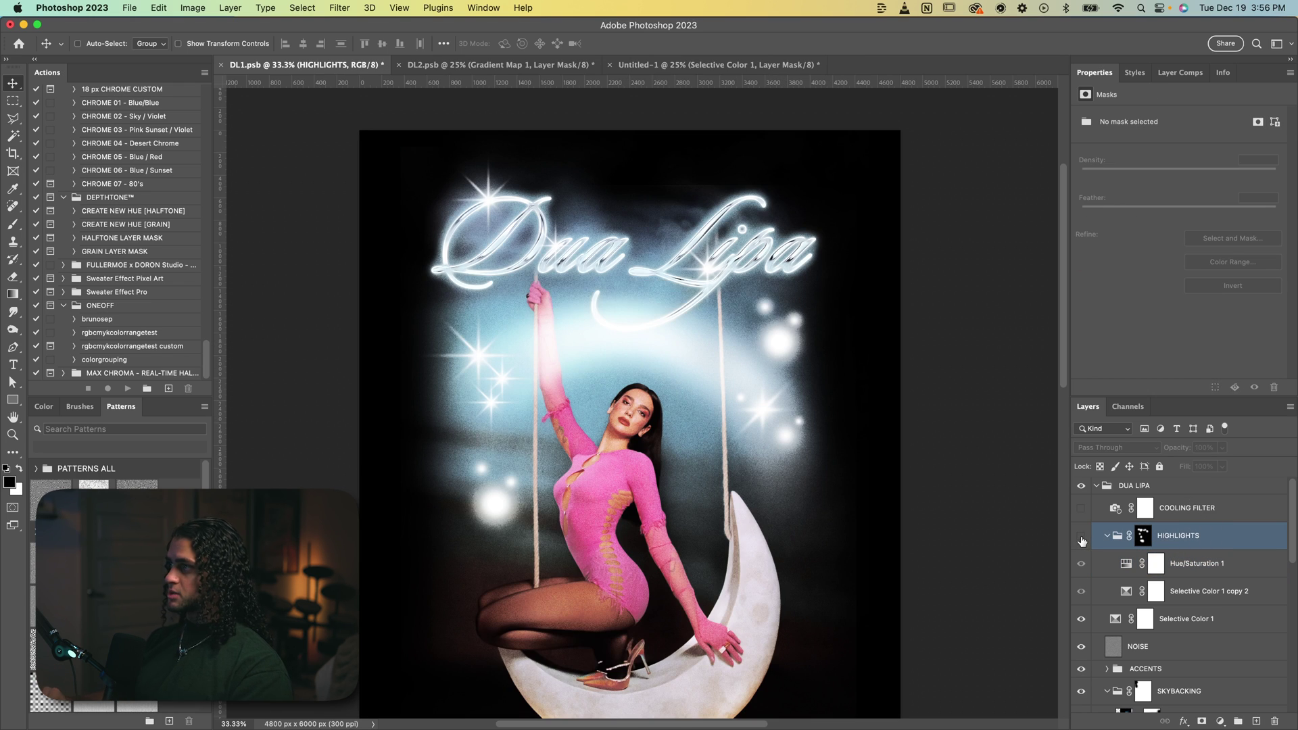
pyautogui.click(1082, 539)
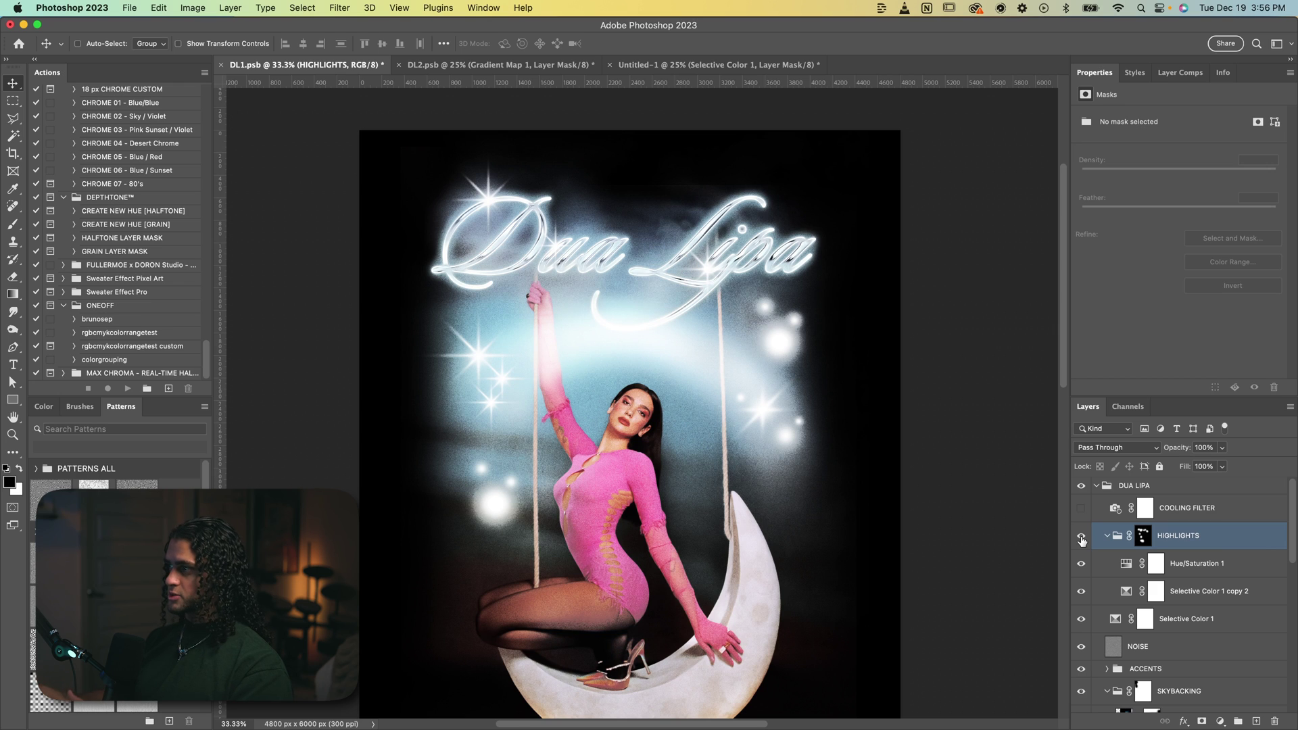
pyautogui.click(1107, 536)
# Review the COOLING FILTER photo filter settings and switch it on.
pyautogui.click(1171, 509)
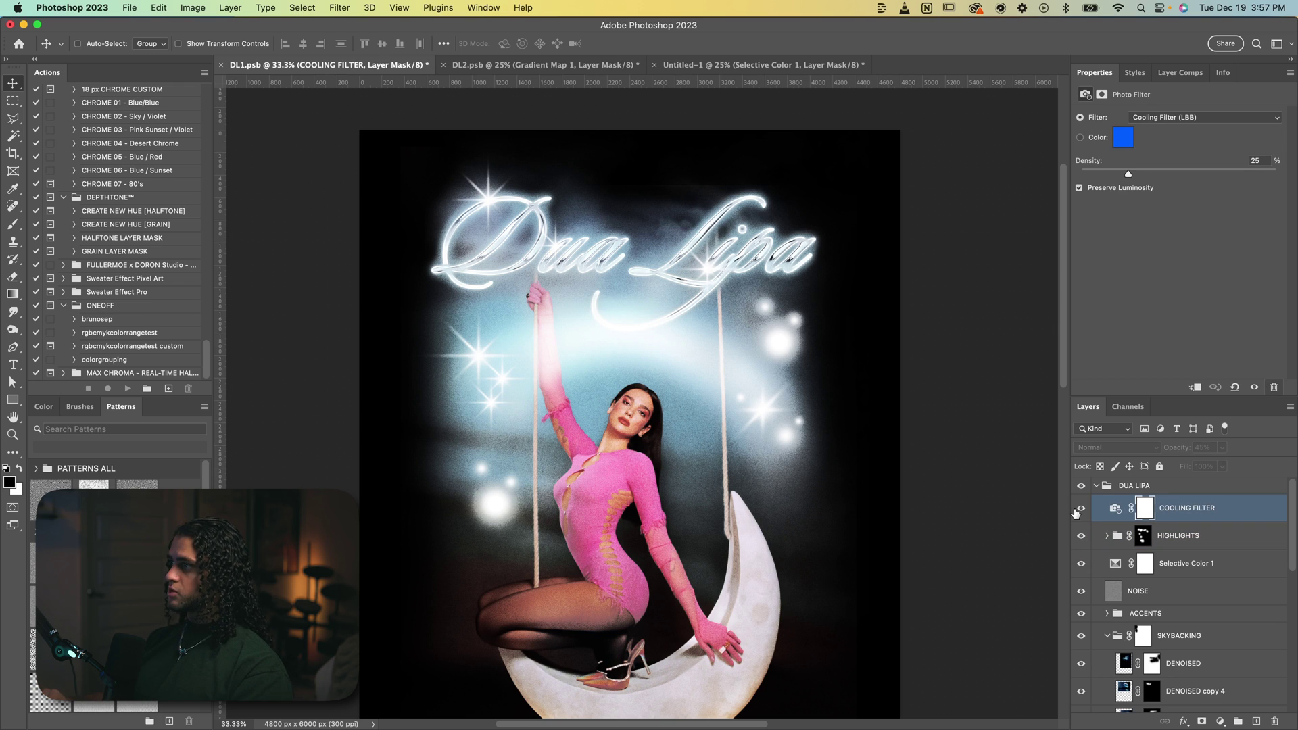
pyautogui.click(1080, 511)
pyautogui.scroll(-2, 858, 443)
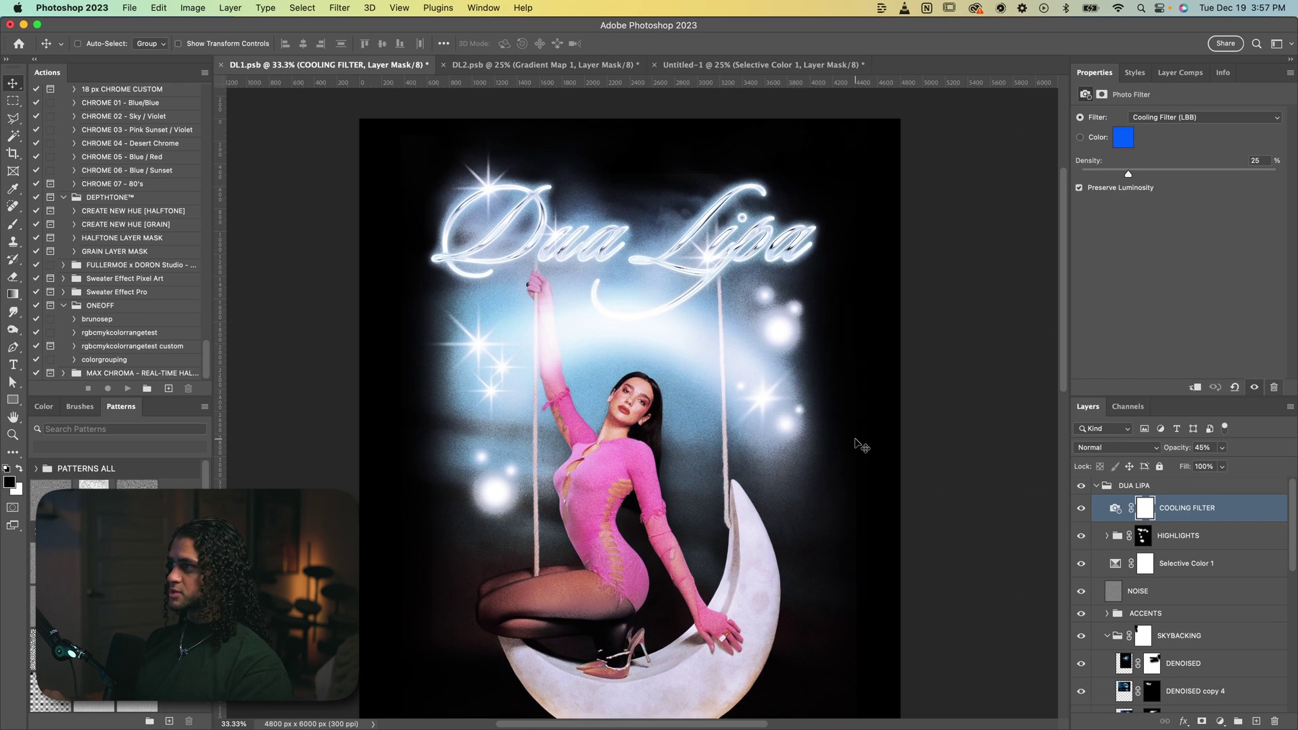
pyautogui.scroll(2, 859, 443)
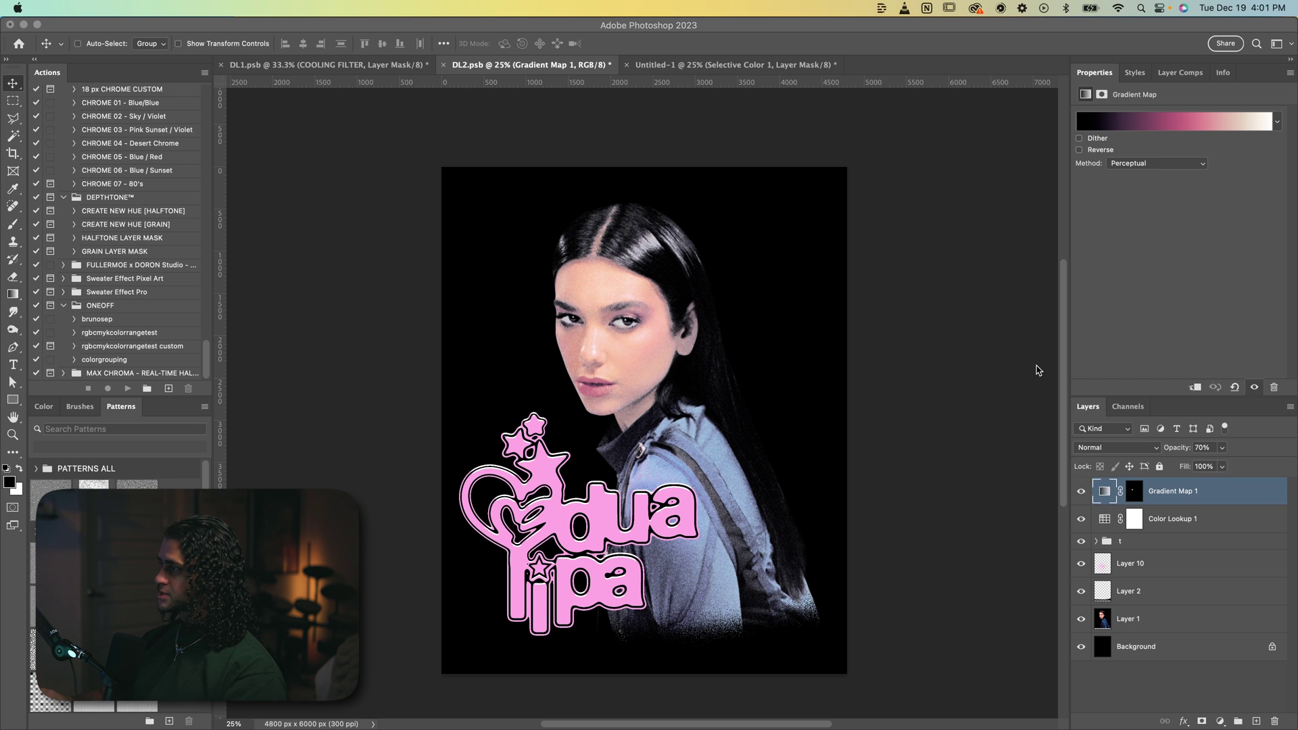
# Hide Gradient Map 1 down to Layer 2, then show only Layer 2's dissolve fade.
pyautogui.moveTo(1080, 491); pyautogui.dragTo(1081, 591)
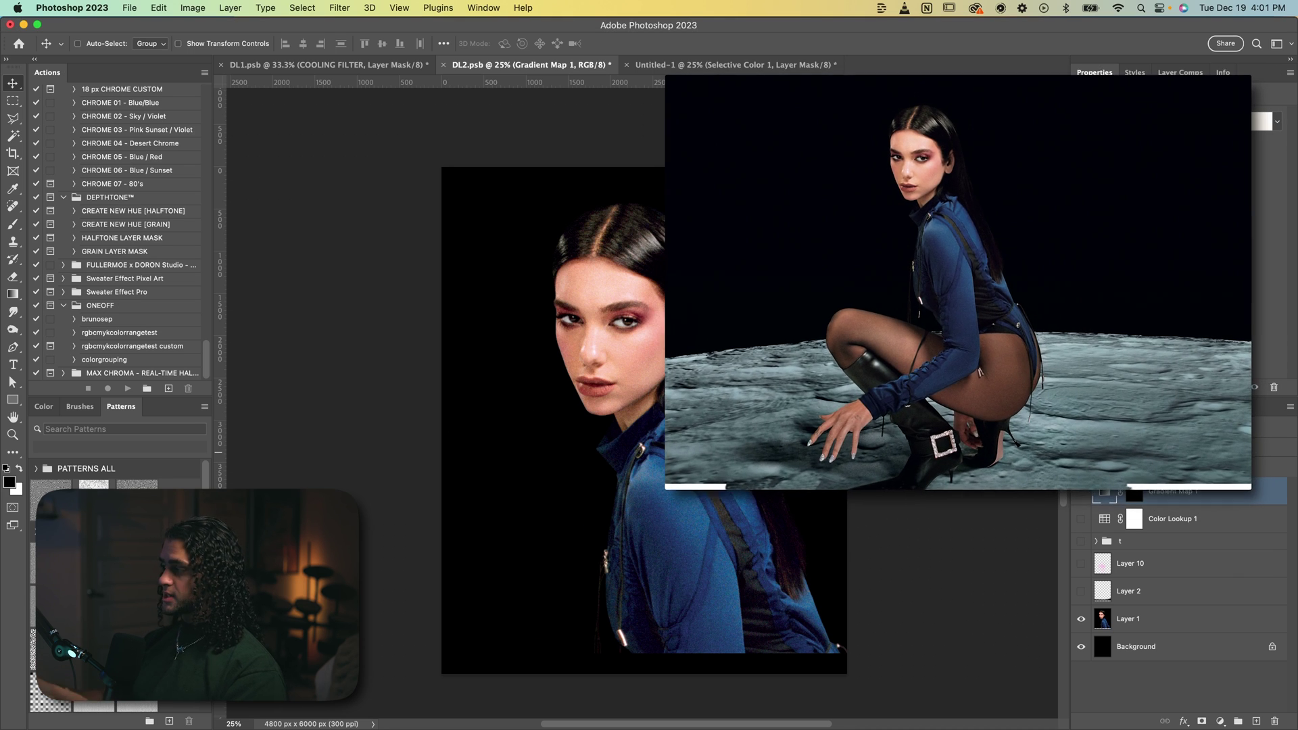
pyautogui.click(1110, 620)
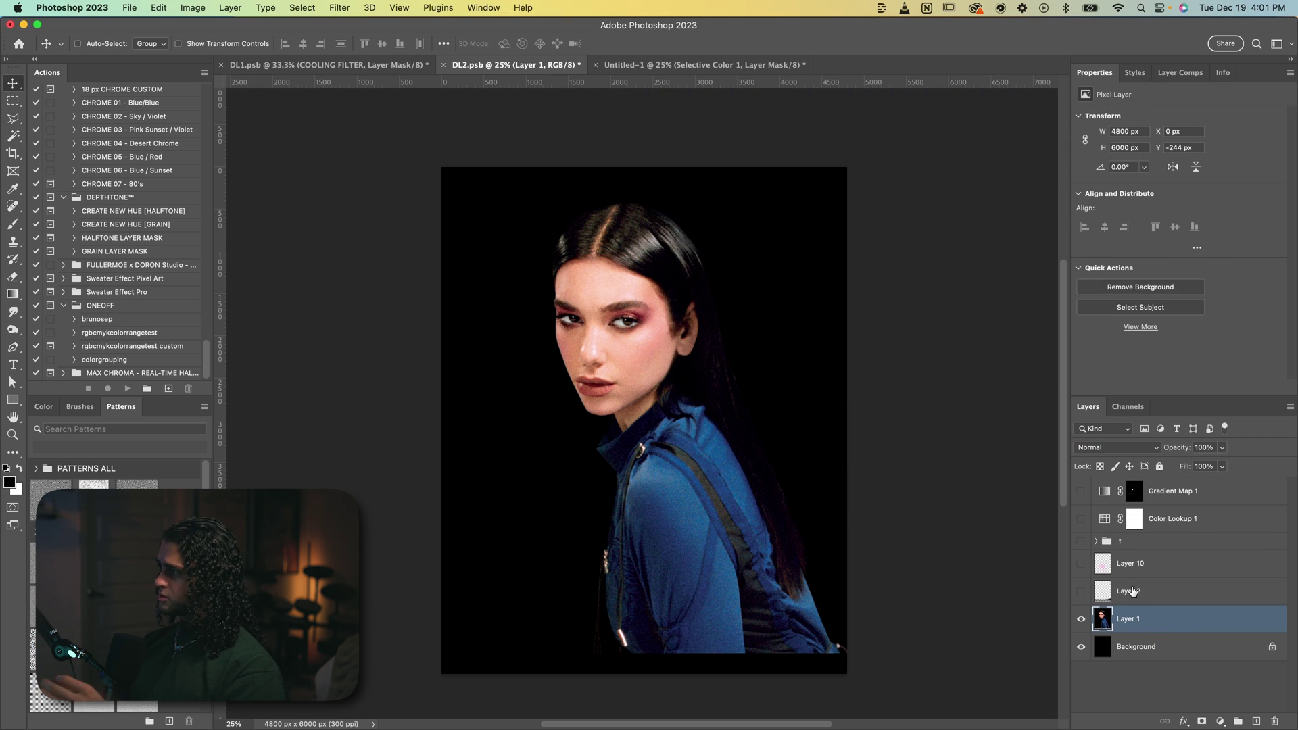
pyautogui.click(1094, 593)
pyautogui.click(1081, 593)
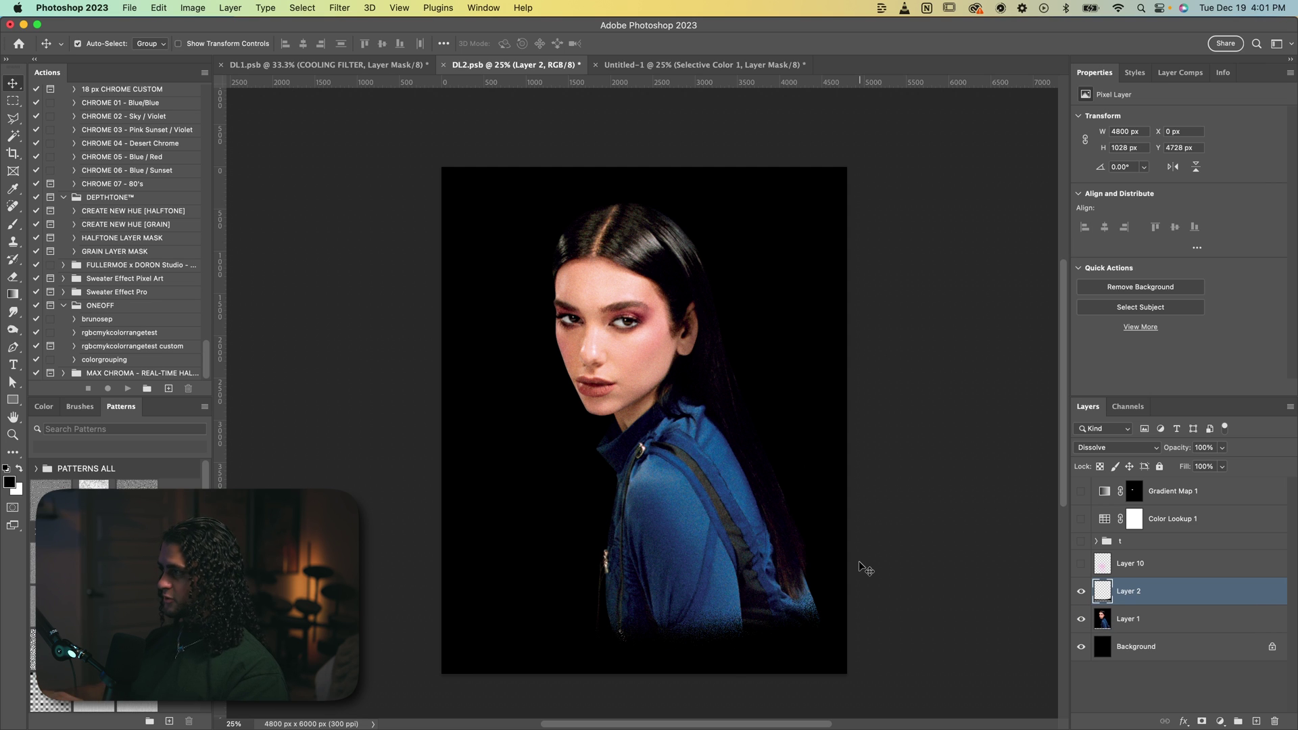
# Examine Layer 2's Dissolve grain at 100% zoom, keeping Dissolve blending, then zoom out.
pyautogui.press('super+equal')
pyautogui.press('super+equal')
pyautogui.scroll(-10, 866, 568)
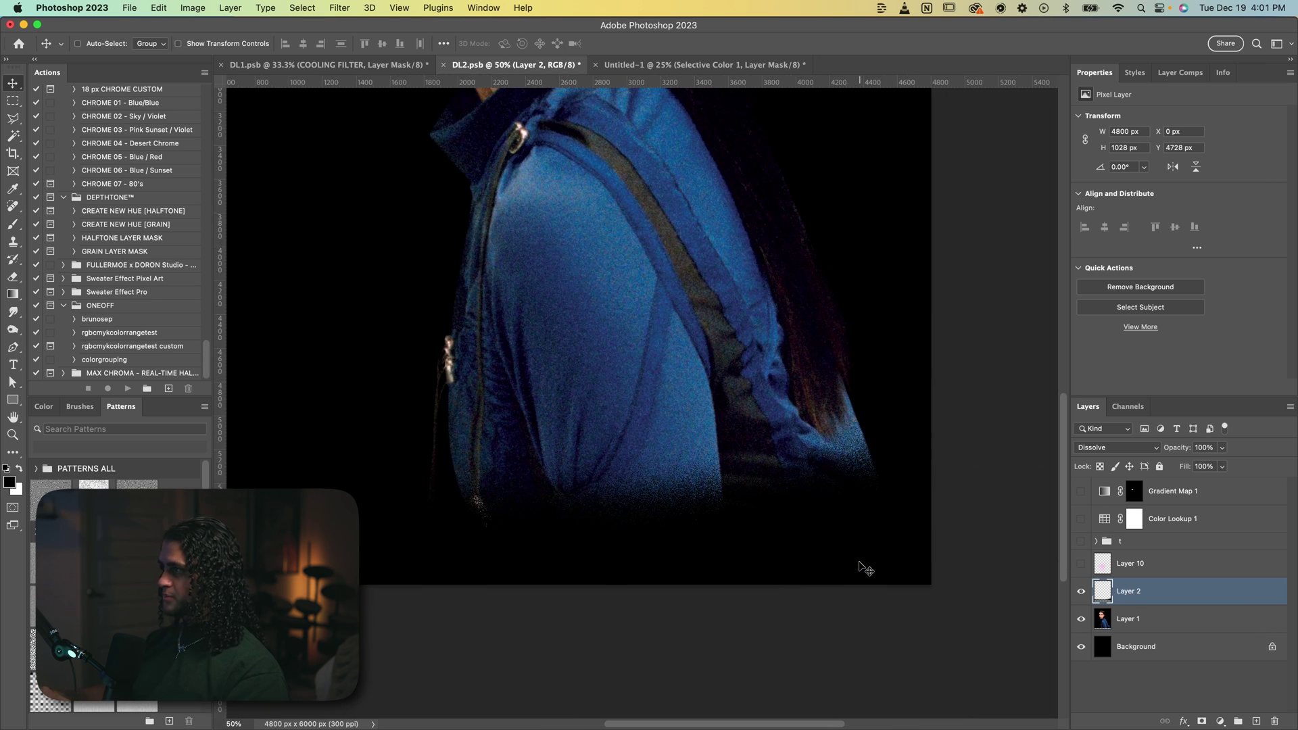
pyautogui.scroll(-2, 866, 568)
pyautogui.press('super+equal')
pyautogui.press('super+equal')
pyautogui.scroll(-1, 866, 568)
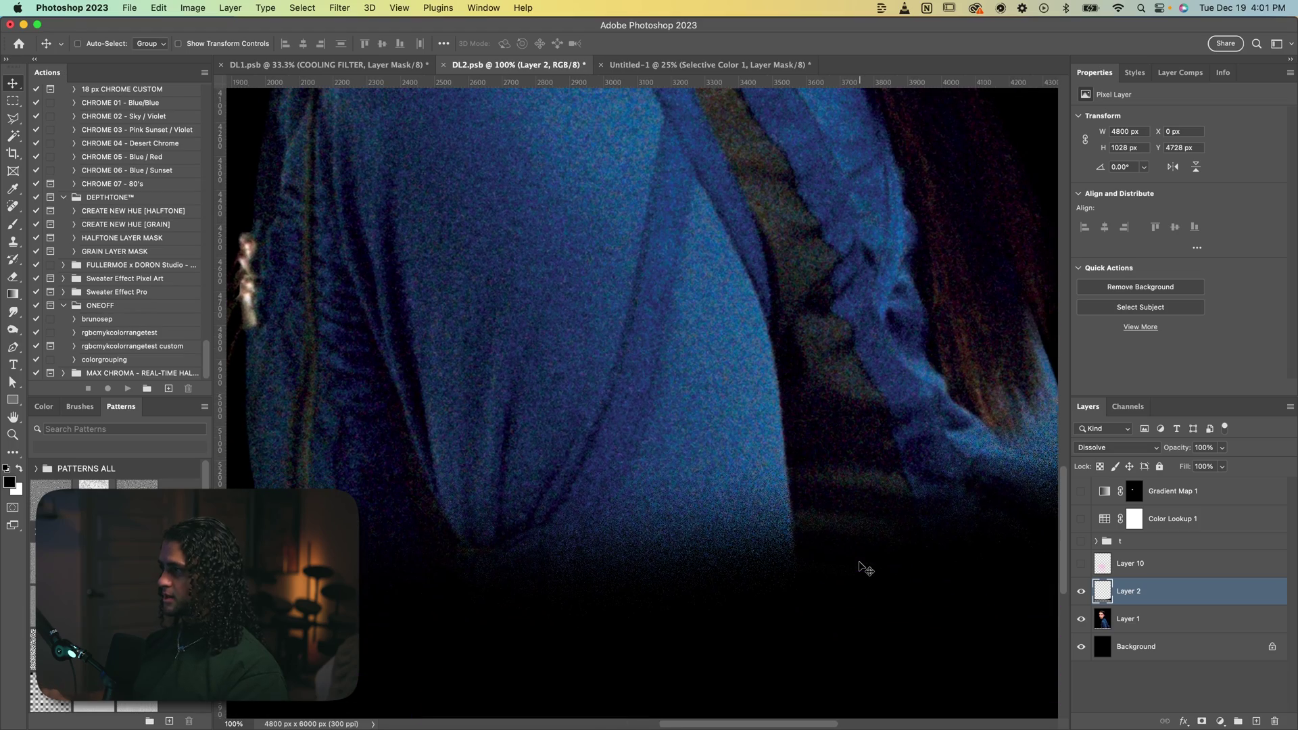
pyautogui.click(1090, 445)
pyautogui.click(899, 519)
pyautogui.scroll(-1, 899, 519)
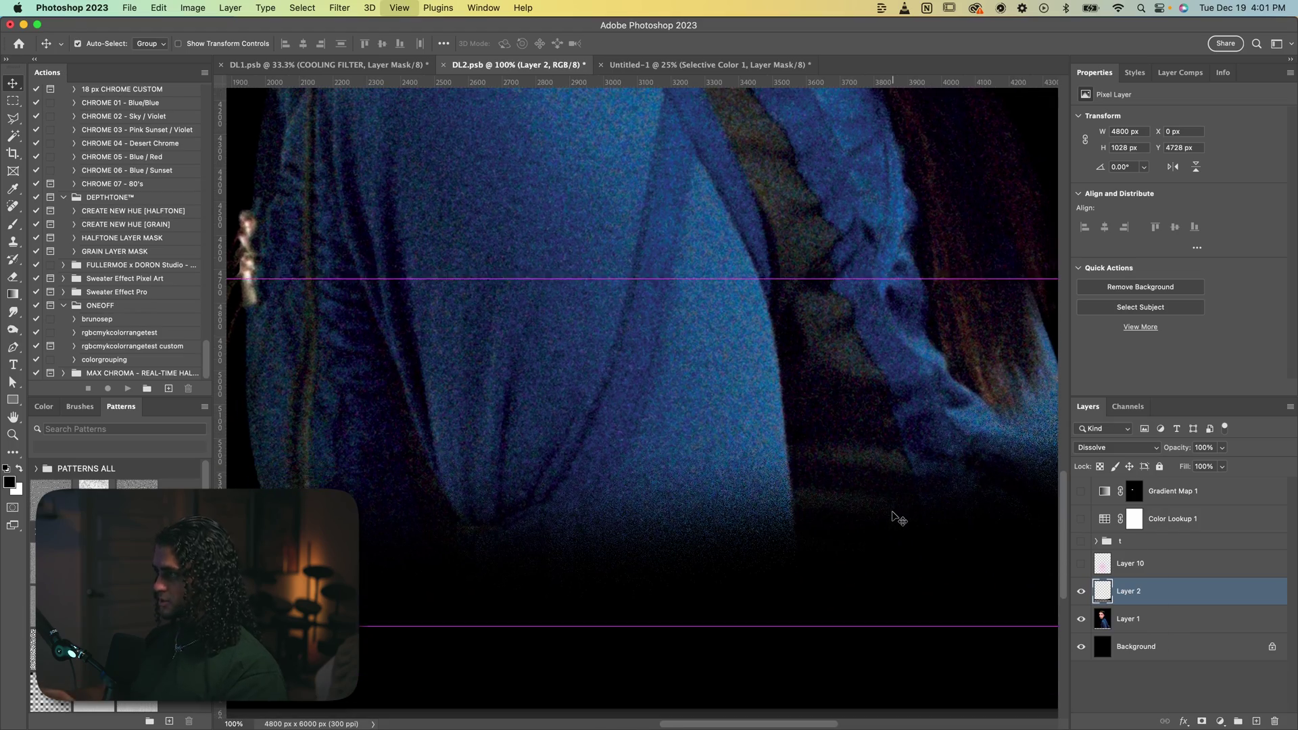
pyautogui.scroll(1, 900, 519)
pyautogui.scroll(-5, 898, 515)
pyautogui.scroll(1, 898, 516)
pyautogui.scroll(-1, 839, 487)
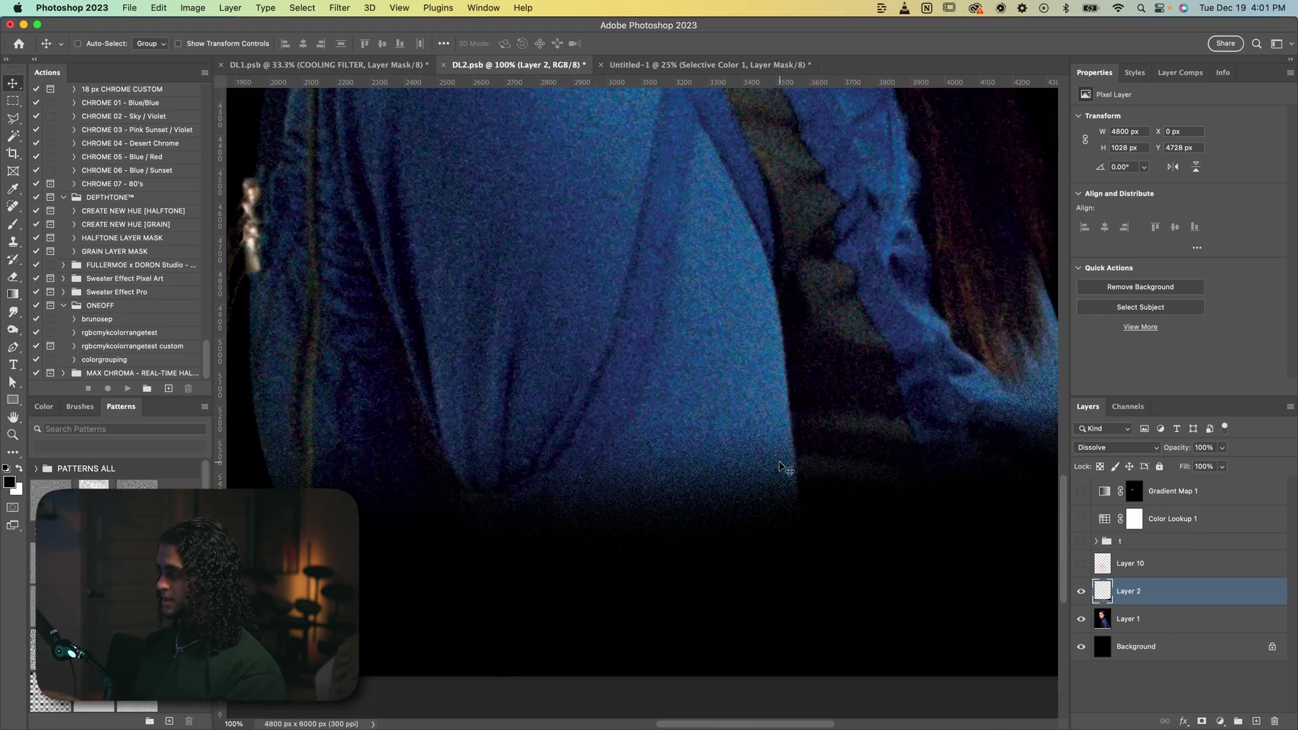
pyautogui.press('super+minus')
pyautogui.press('super+minus')
pyautogui.press('super+minus')
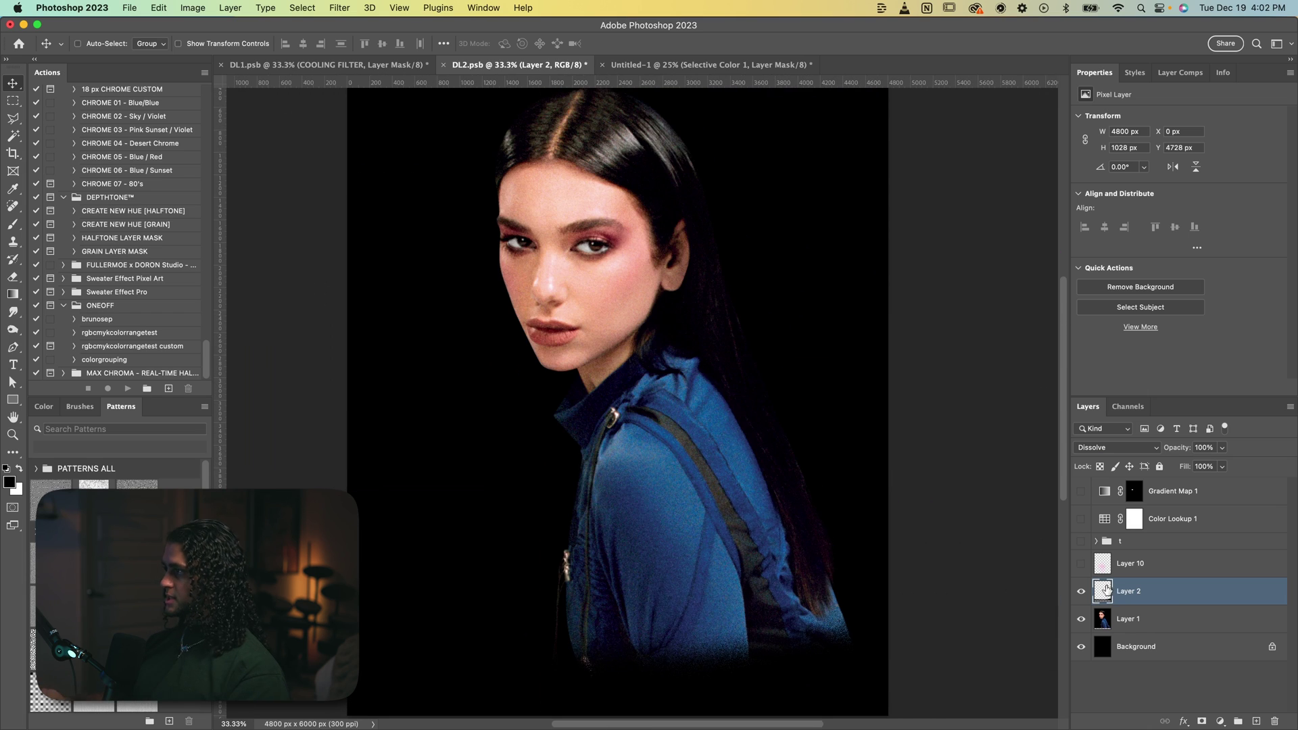
# Show the Overlay Layer 10, compare it via undo/redo, and switch on logo group t.
pyautogui.click(1080, 563)
pyautogui.click(1114, 570)
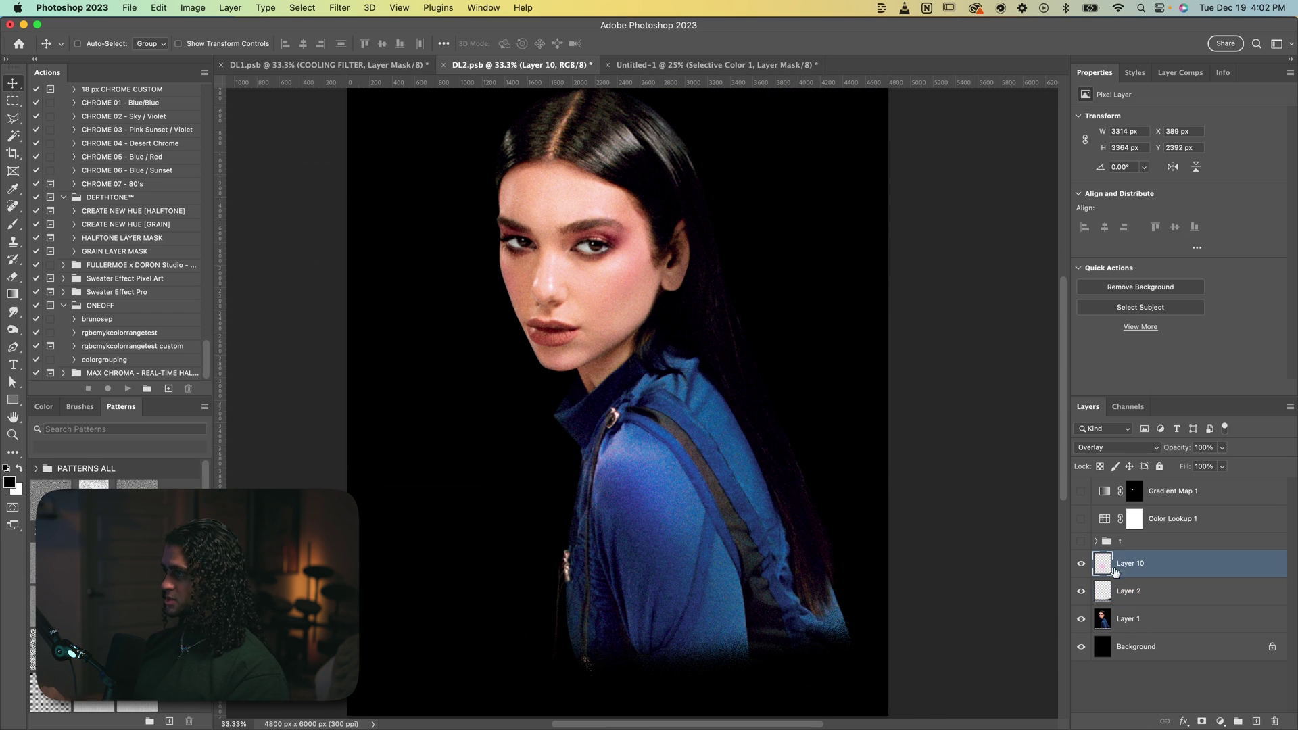
pyautogui.hotkey('shift', 'Down')
pyautogui.hotkey('shift', 'Down')
pyautogui.hotkey('shift', 'Down')
pyautogui.hotkey('shift', 'Down')
pyautogui.press('b')
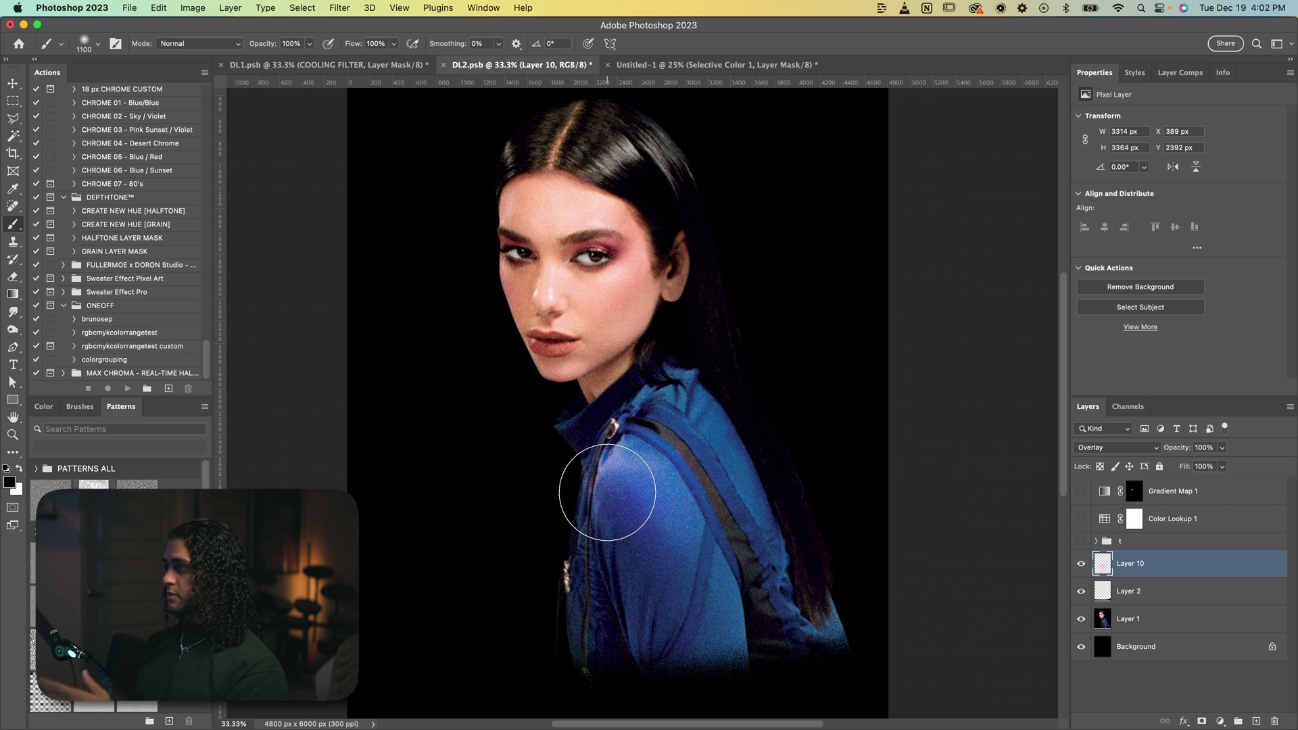
pyautogui.press('super+z')
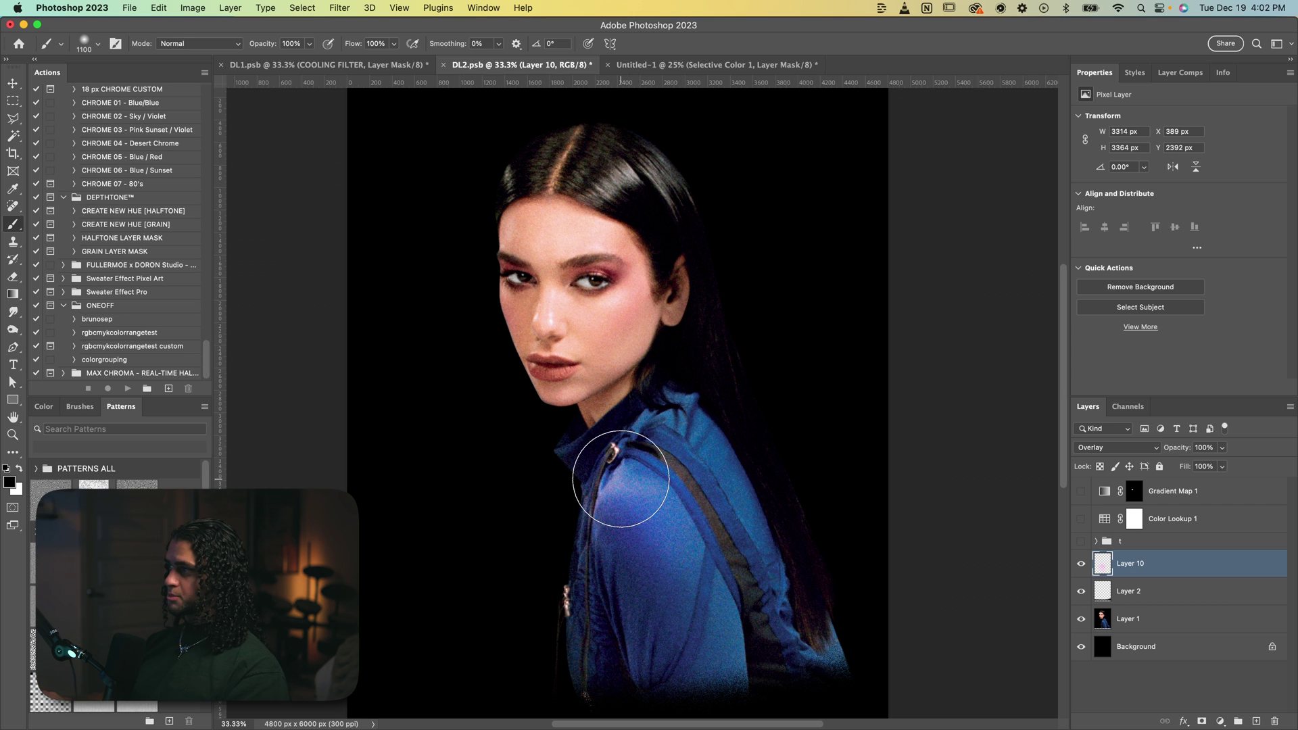
pyautogui.press('super+shift+z')
pyautogui.press('super+shift+z')
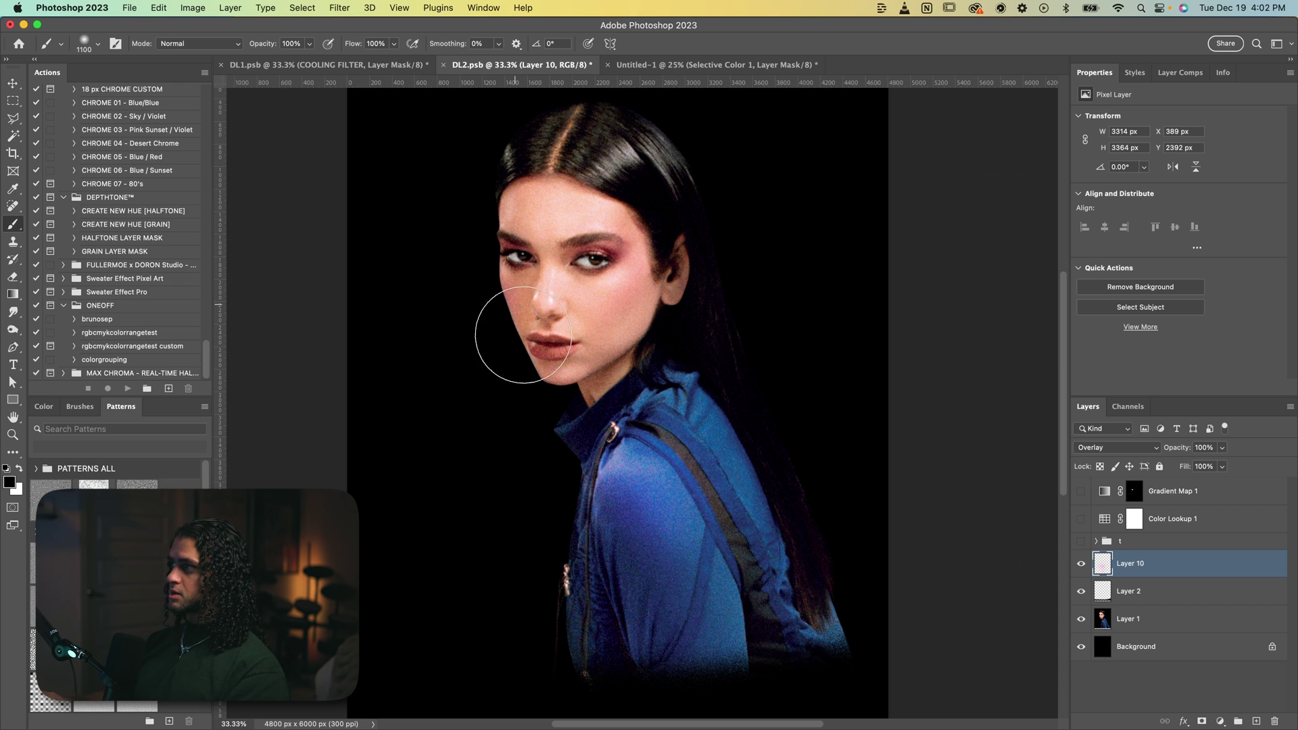
pyautogui.click(1080, 541)
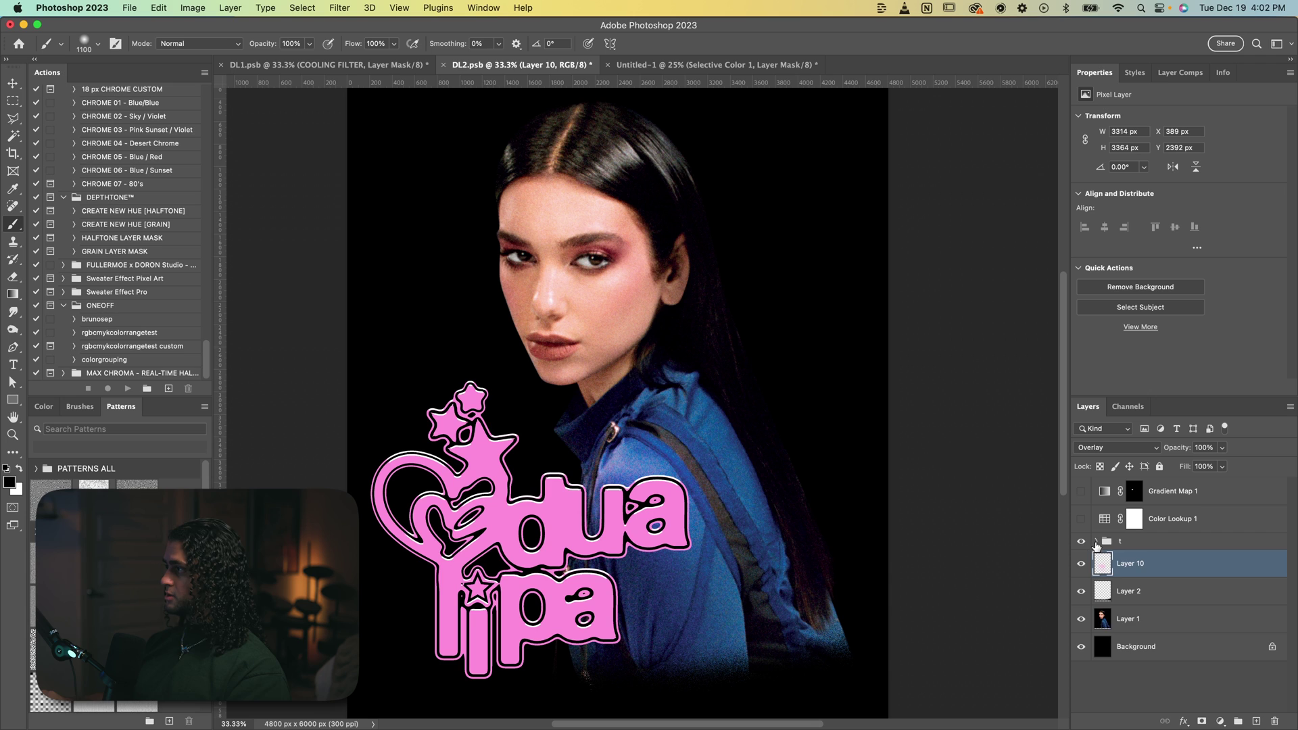
pyautogui.click(1096, 542)
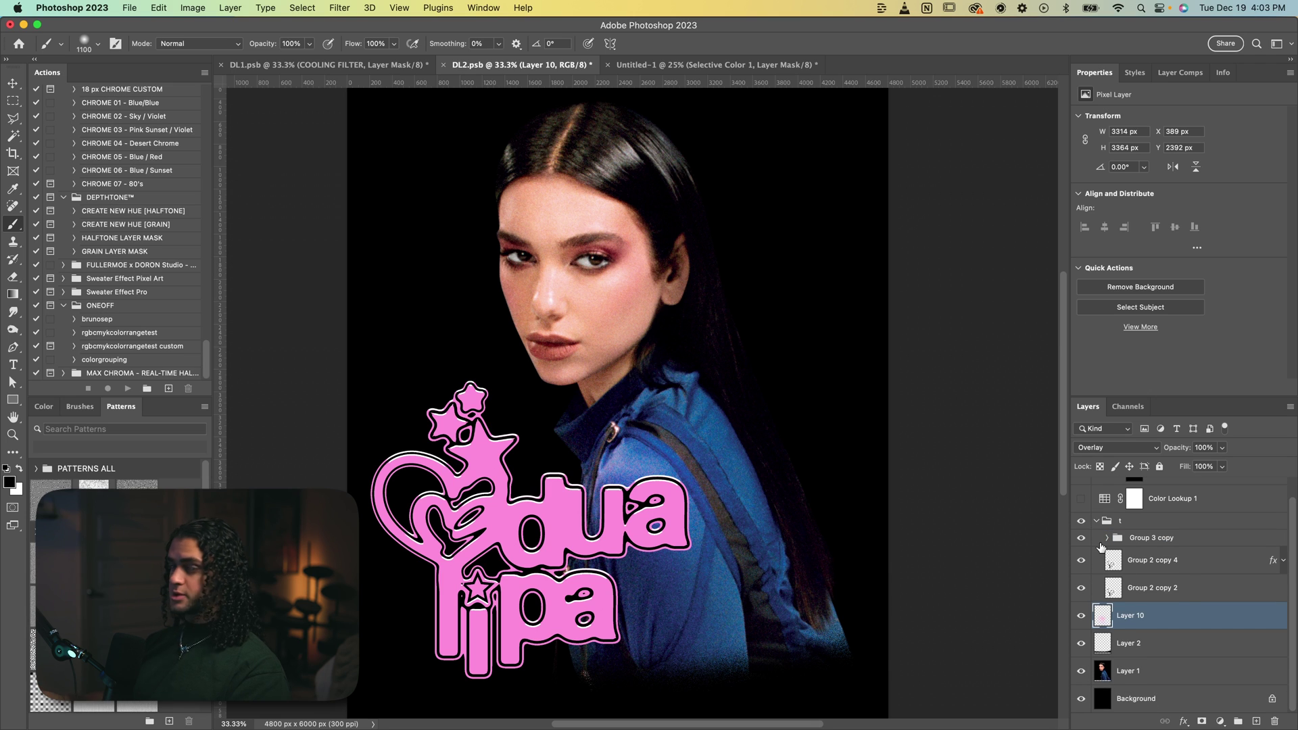
# Hide the logo's pink fill and outline, leaving the white Group 2 copy 2 base.
pyautogui.moveTo(1081, 538); pyautogui.dragTo(1081, 560)
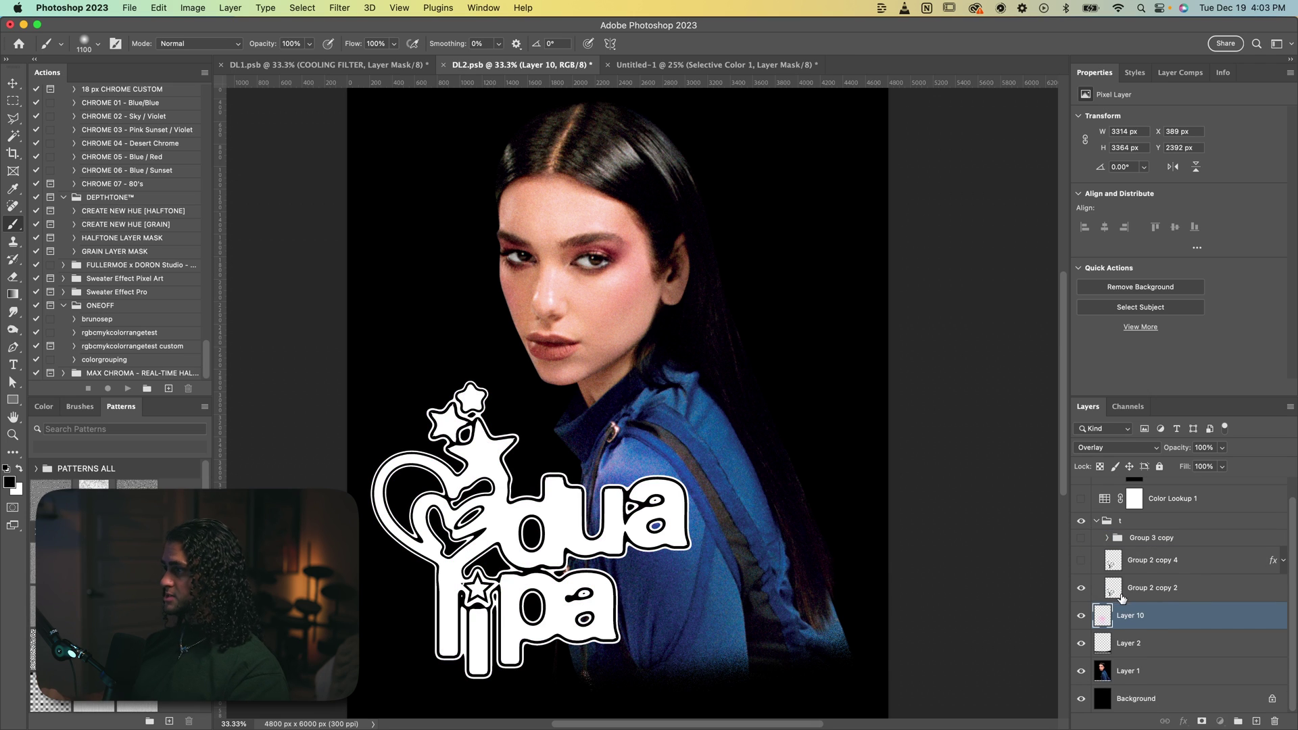
pyautogui.click(1122, 598)
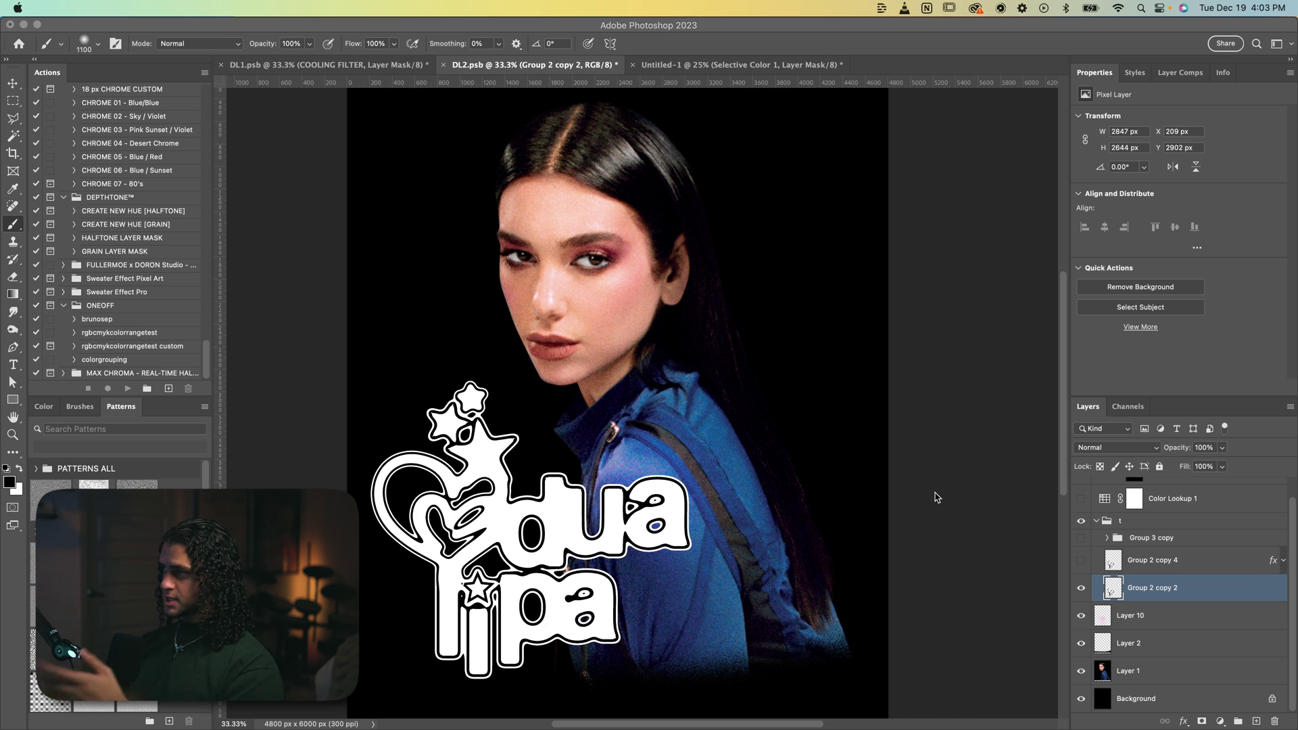
pyautogui.scroll(-3, 767, 501)
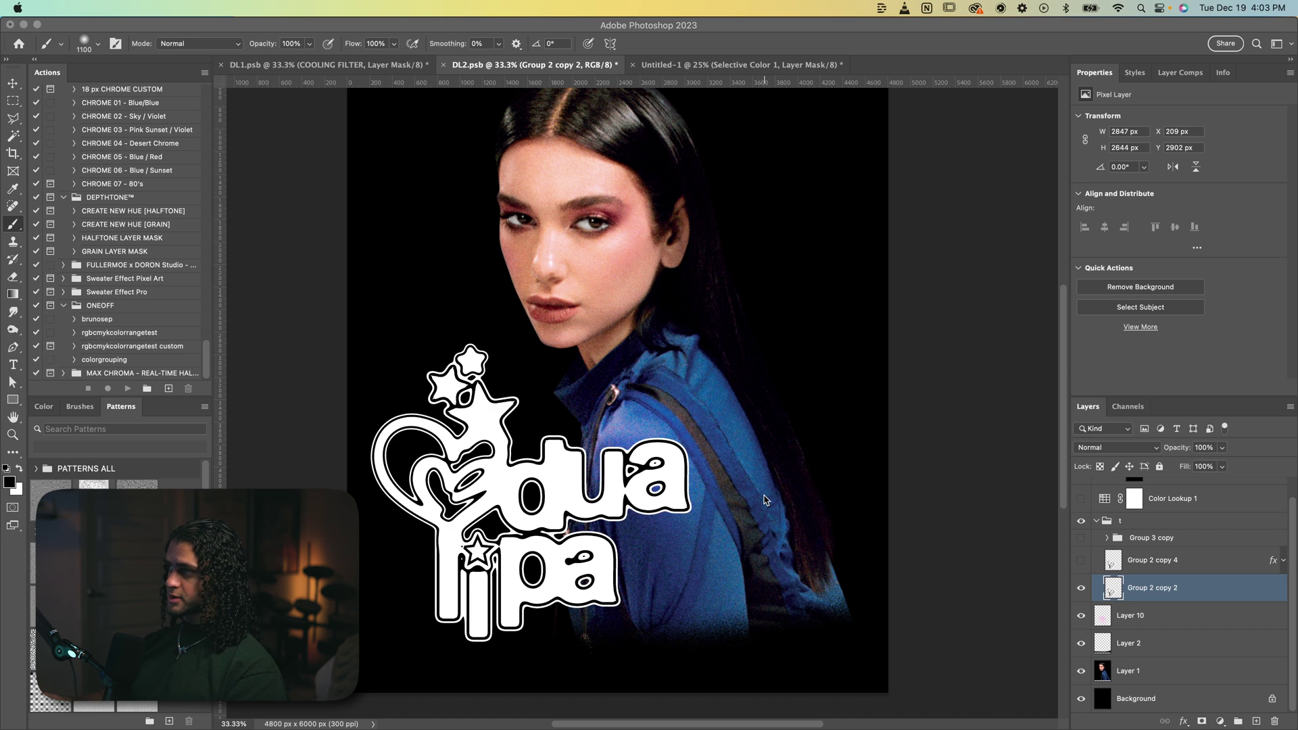
pyautogui.click(1110, 595)
# Show pink Group 2 copy 4, checking its layer effects, then show the Group 3 copy outline.
pyautogui.click(1081, 560)
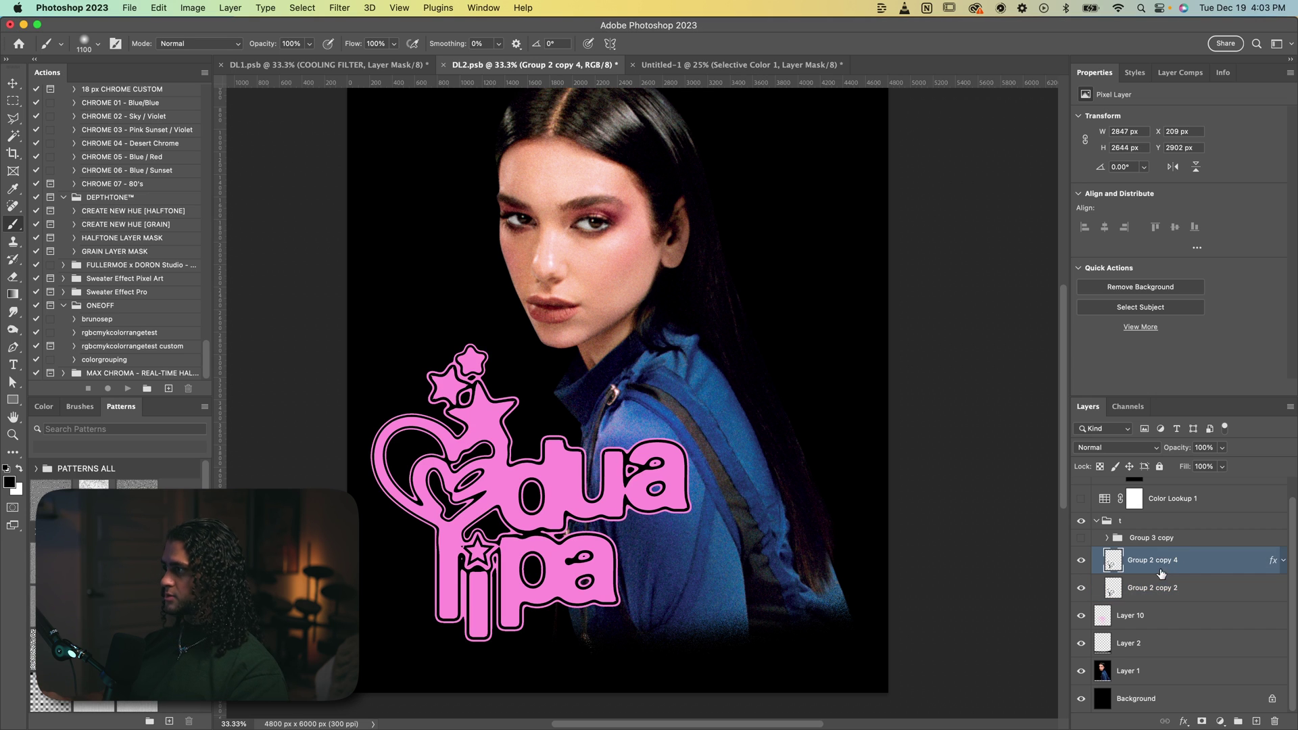
pyautogui.doubleClick(1241, 565)
pyautogui.click(1248, 162)
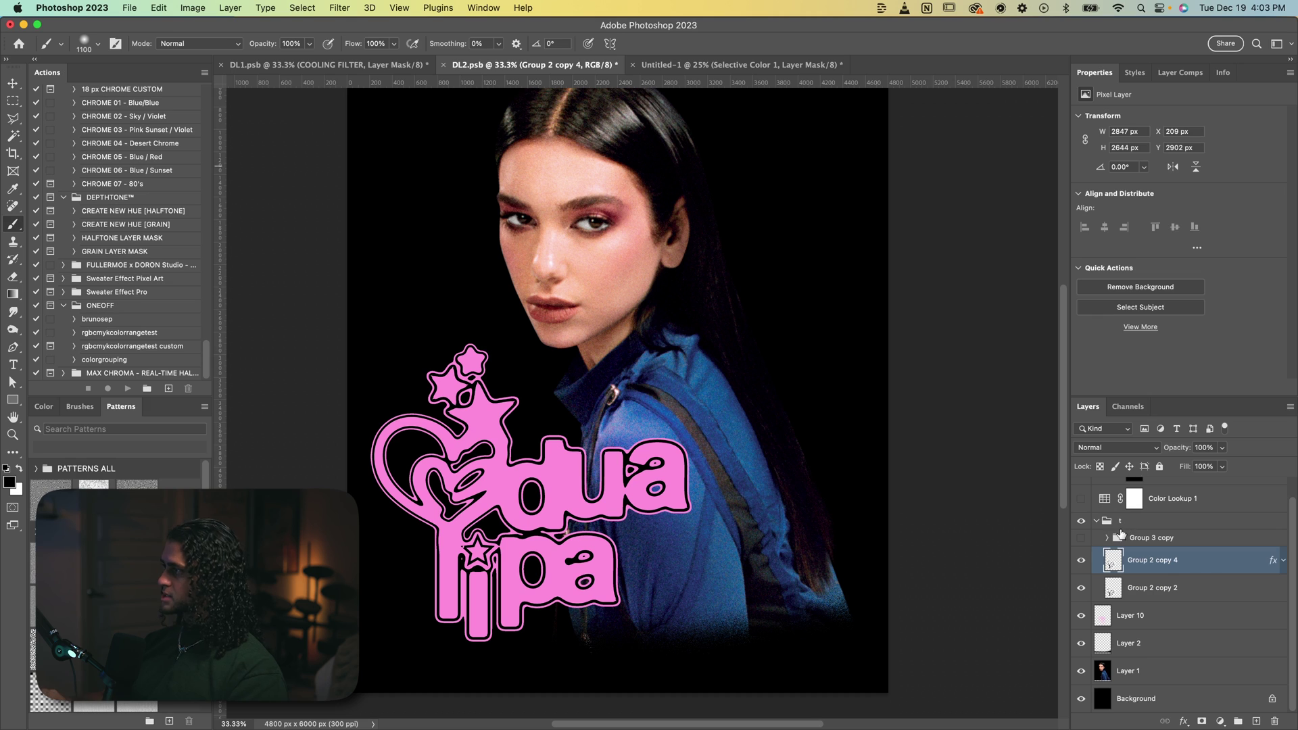
pyautogui.click(1090, 539)
pyautogui.click(1082, 539)
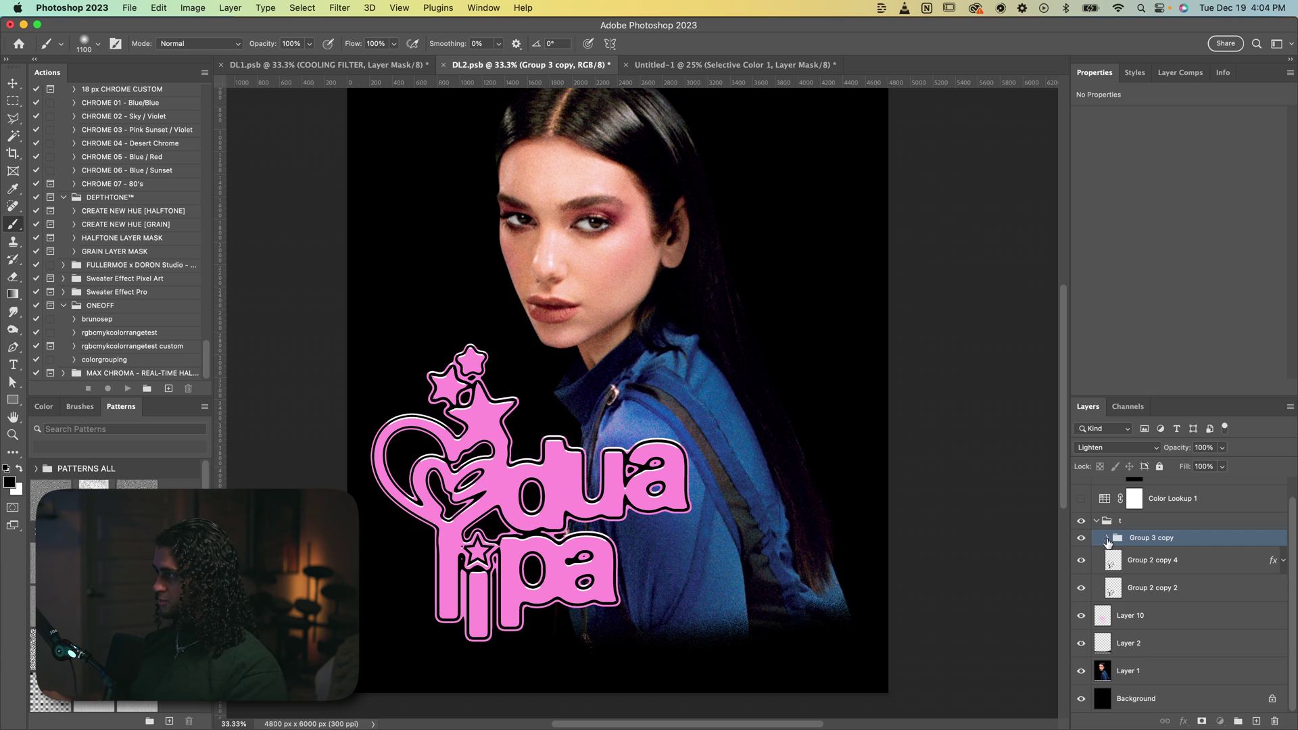
# Inspect Group 3 copy's layers and switch the group's blending from Lighten to Normal.
pyautogui.click(1106, 539)
pyautogui.click(1150, 561)
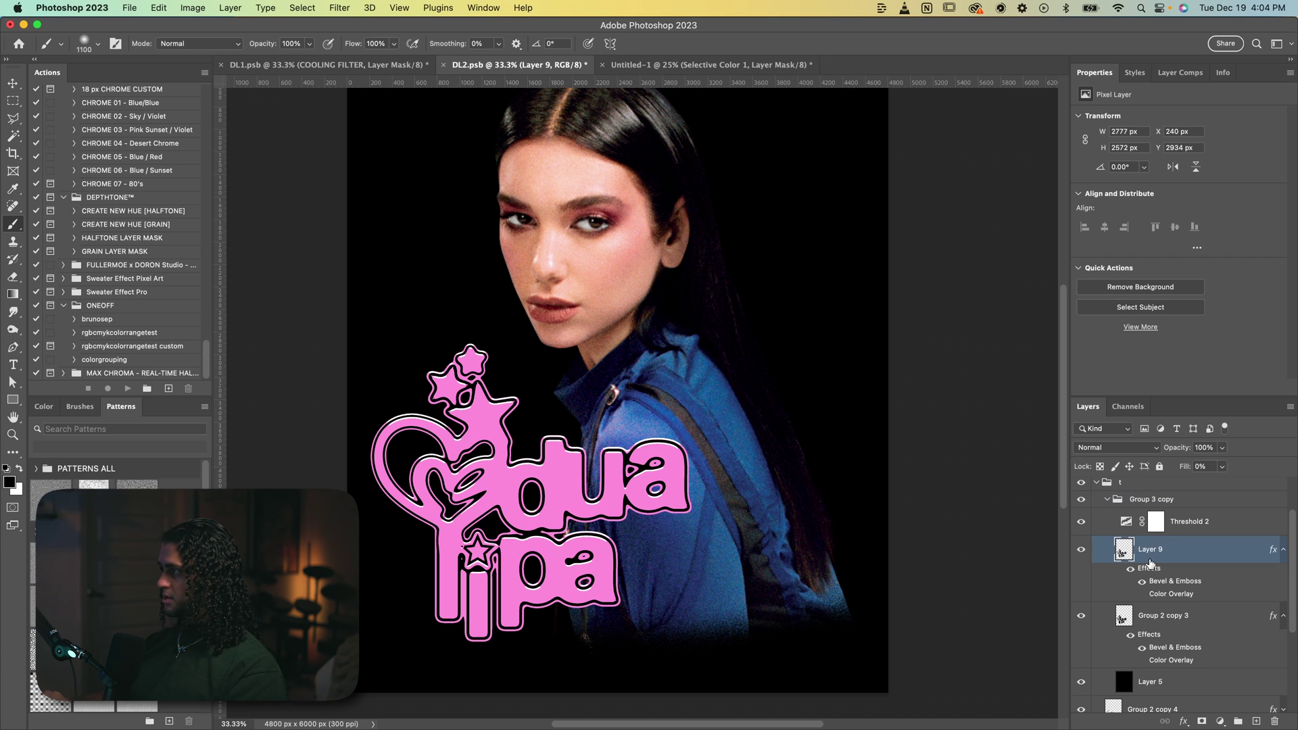
pyautogui.click(1154, 619)
pyautogui.click(1167, 563)
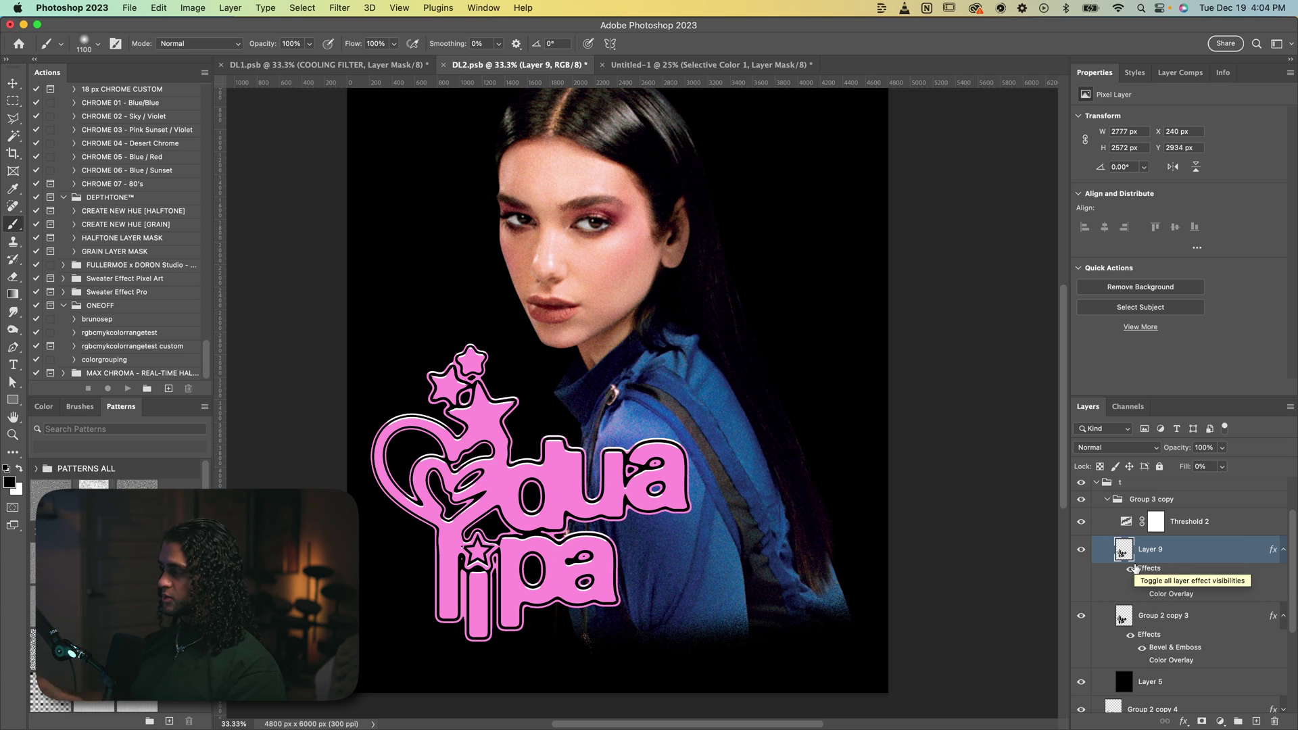
pyautogui.click(1186, 535)
pyautogui.click(1163, 693)
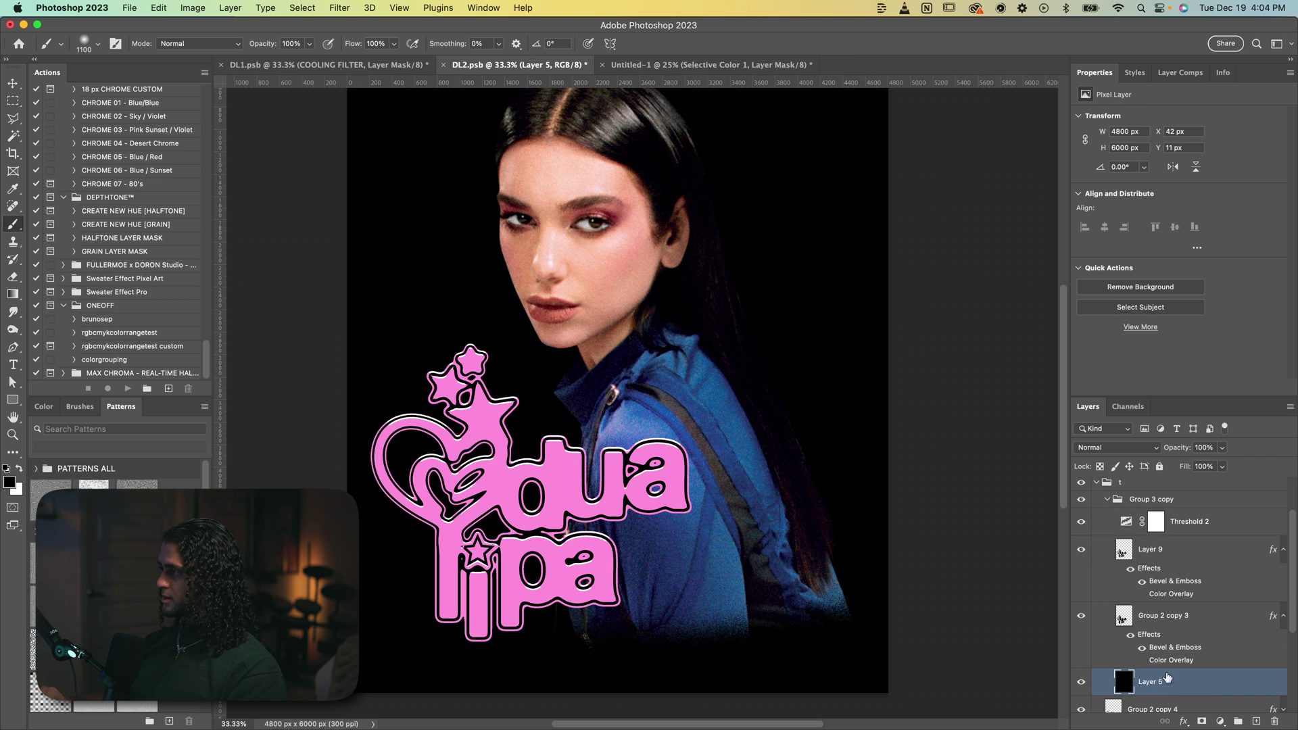
pyautogui.click(1164, 505)
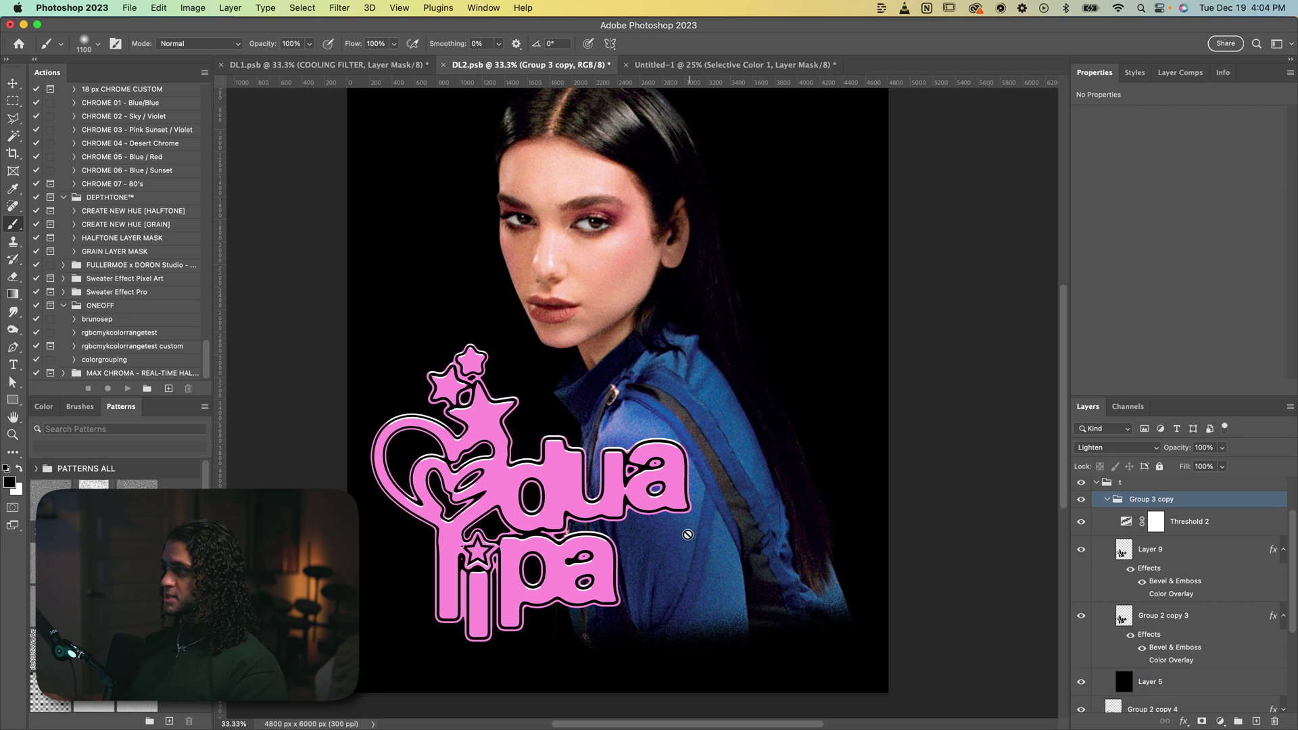
pyautogui.click(1117, 448)
pyautogui.click(1109, 341)
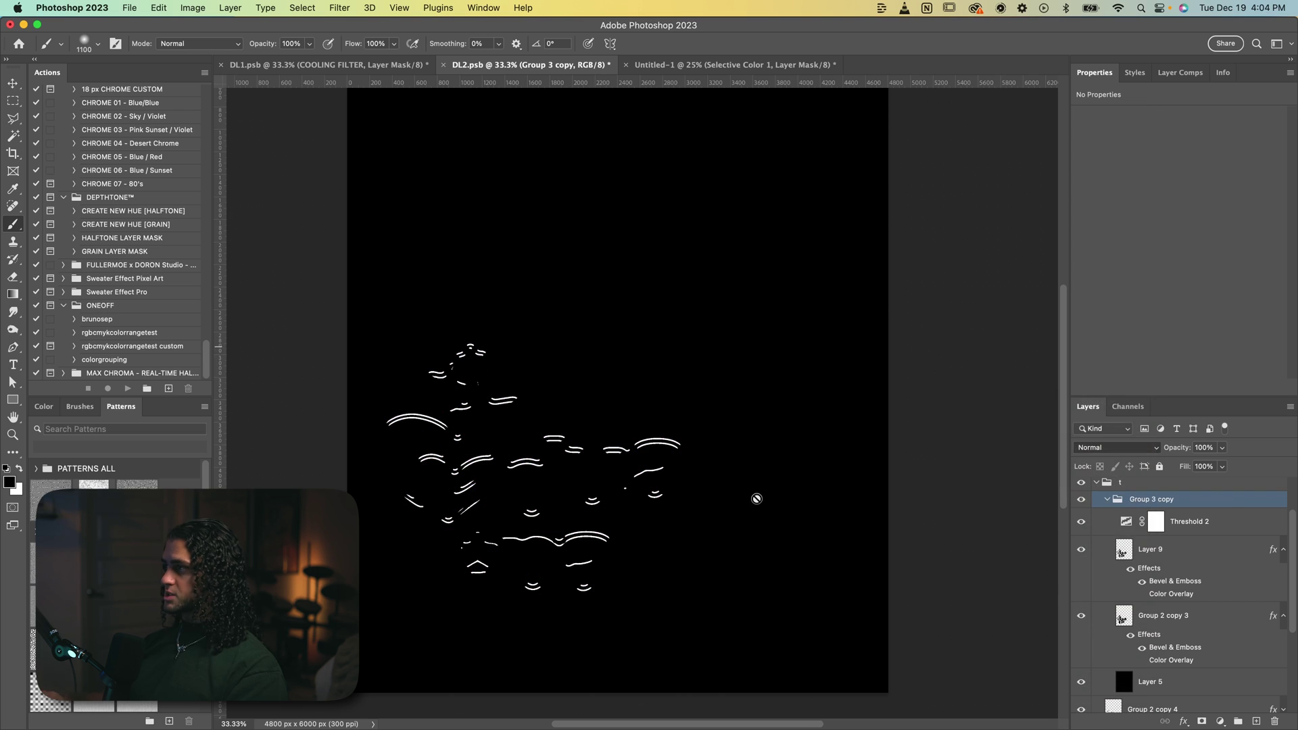
# Toggle Threshold 2 to reveal the embossed shapes, then collapse Group 3 copy and preview Lighten.
pyautogui.click(1147, 684)
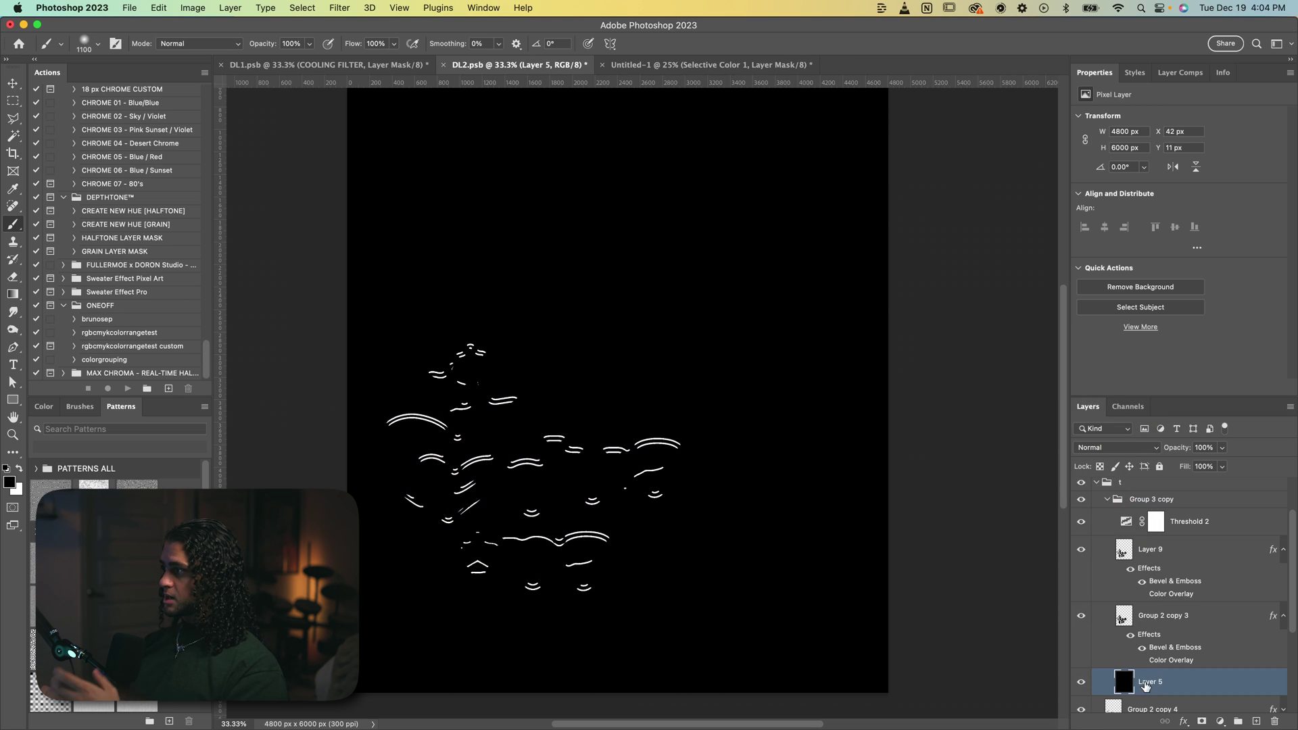
pyautogui.click(1158, 636)
pyautogui.click(1162, 565)
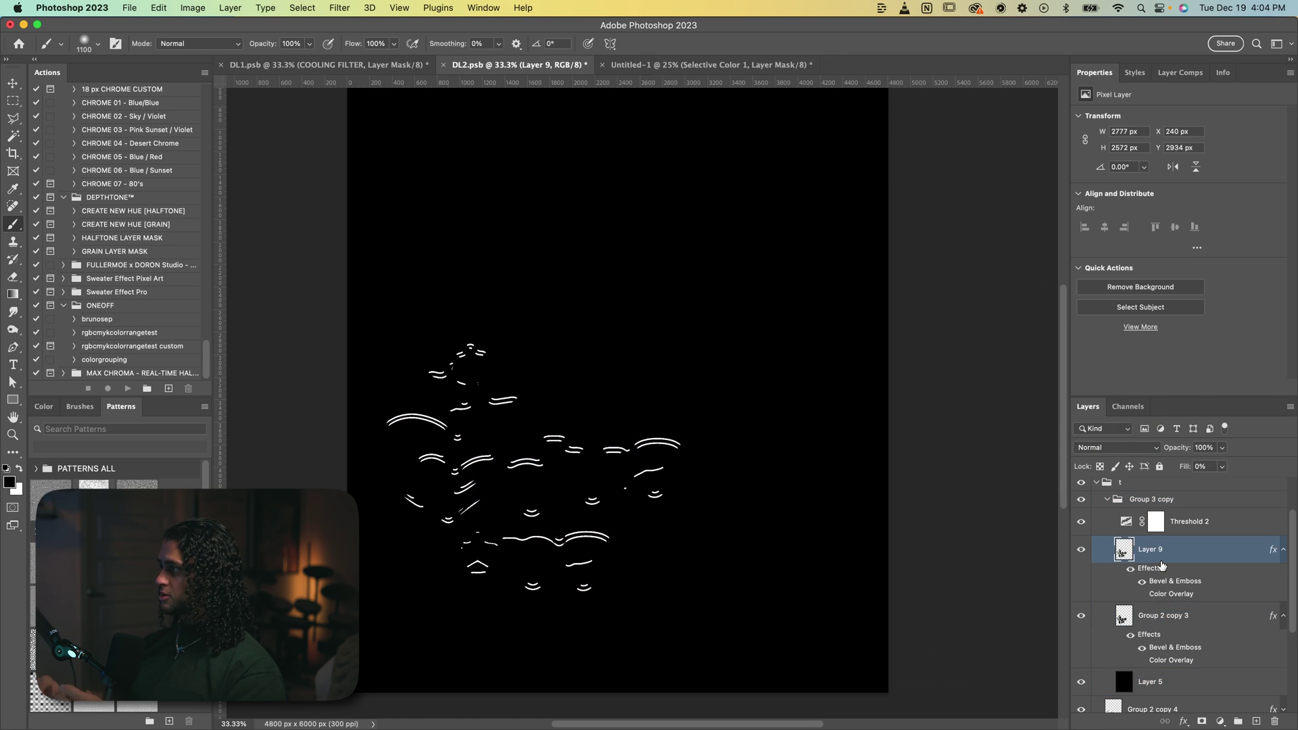
pyautogui.click(1190, 521)
pyautogui.click(1081, 521)
pyautogui.click(1081, 523)
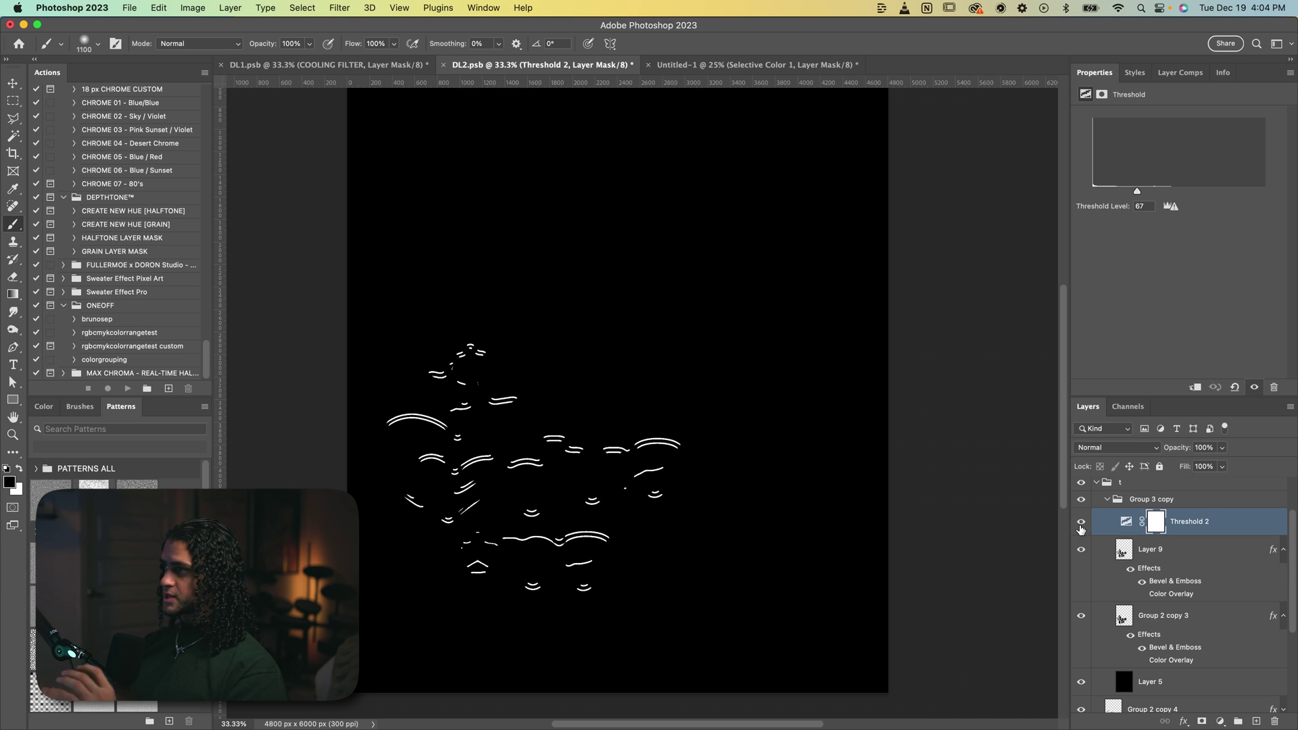
pyautogui.click(1109, 500)
pyautogui.click(1151, 538)
pyautogui.click(1110, 449)
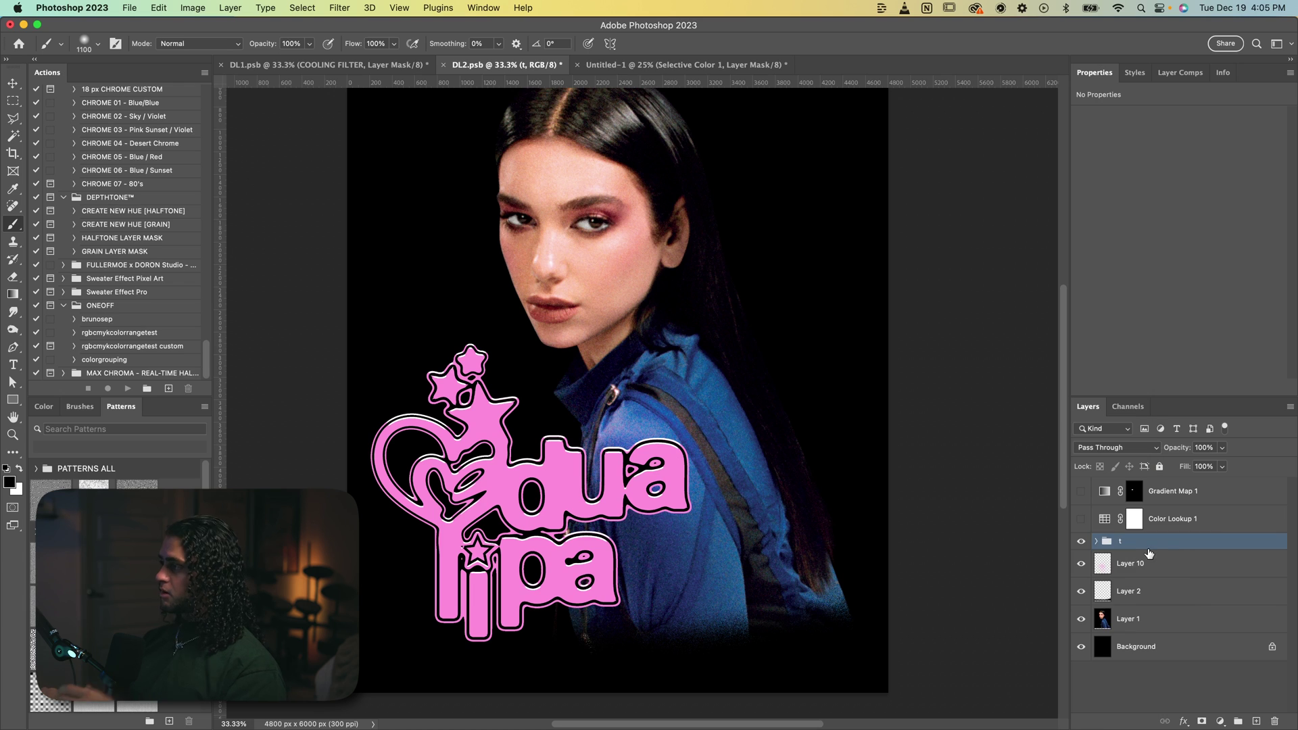
# Switch on Color Lookup 1 and view its 3DLUT File list without changing it.
pyautogui.click(1081, 520)
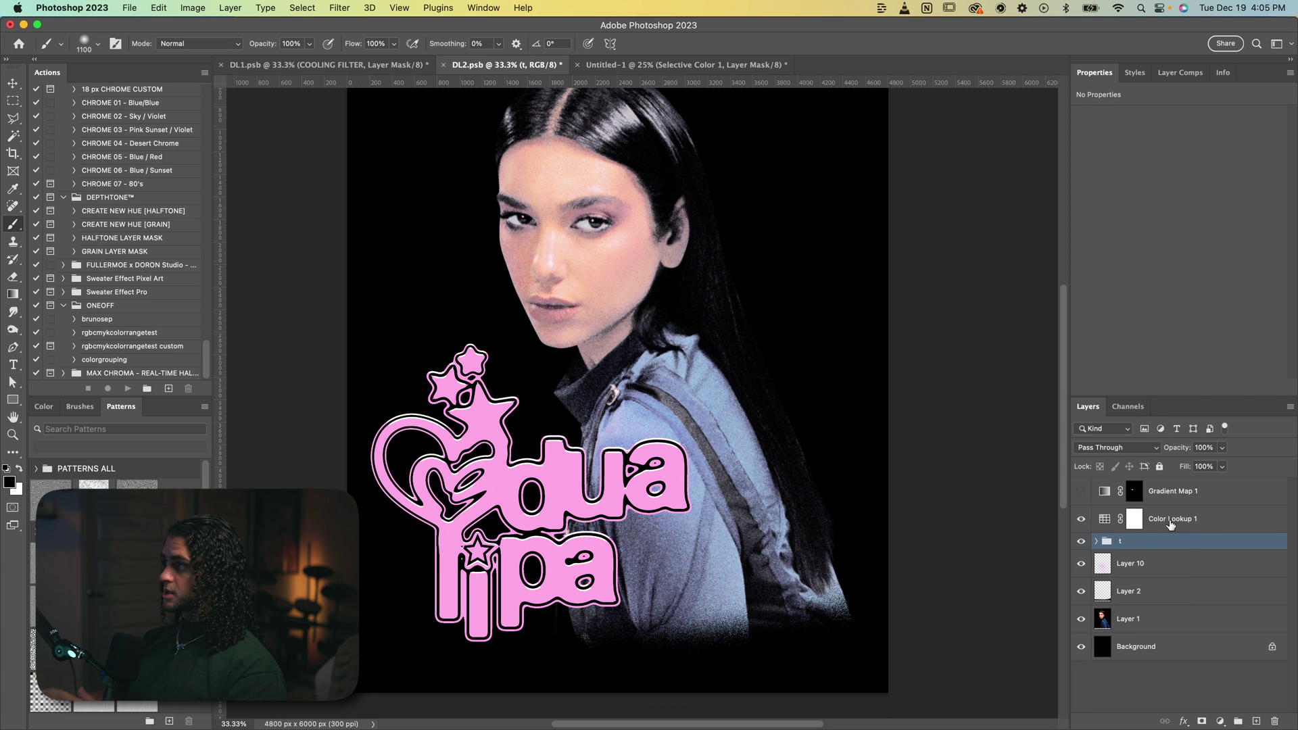
pyautogui.click(1171, 519)
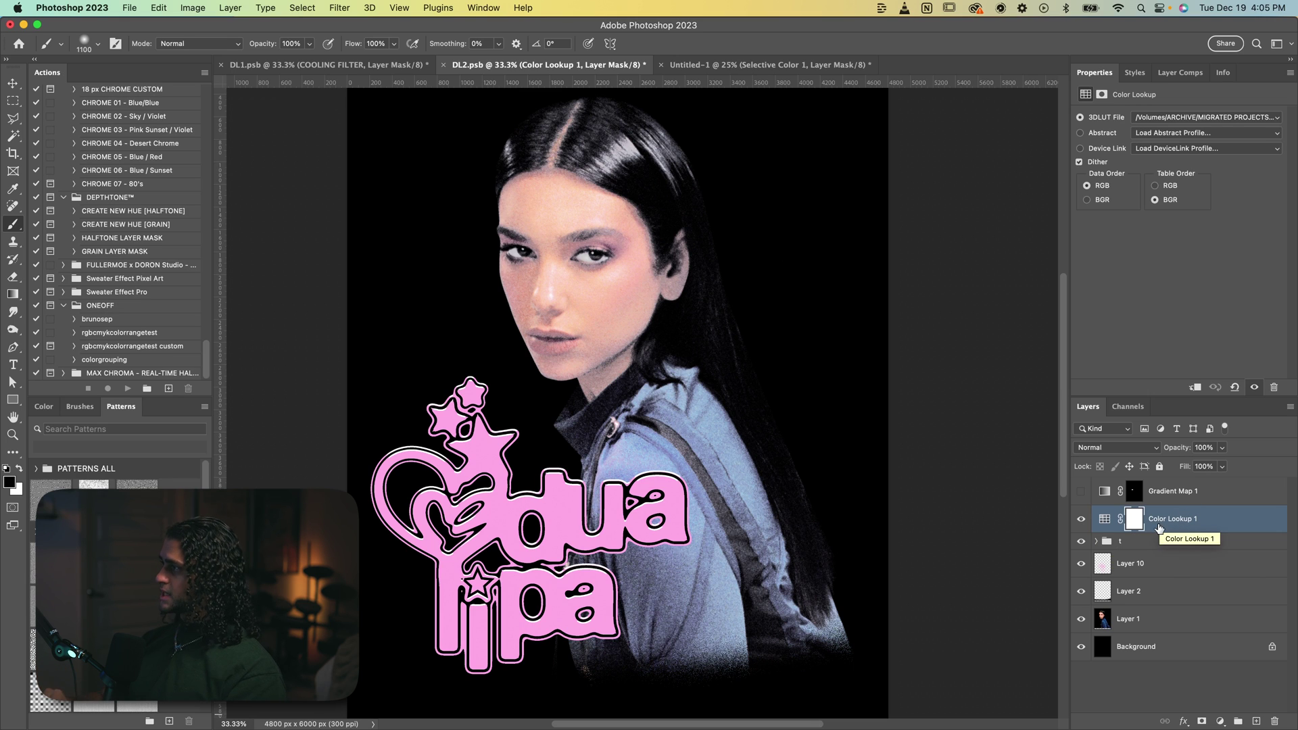
pyautogui.click(1171, 118)
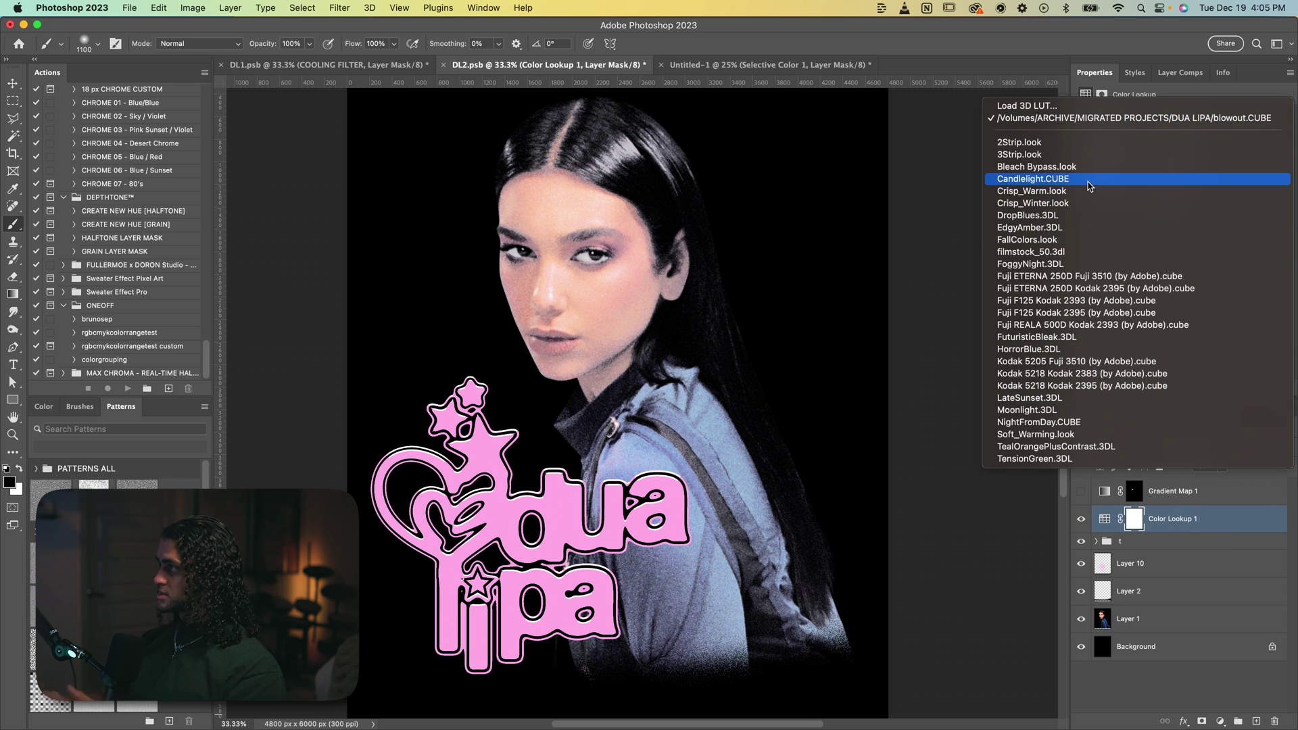
pyautogui.click(1027, 105)
pyautogui.scroll(3, 831, 407)
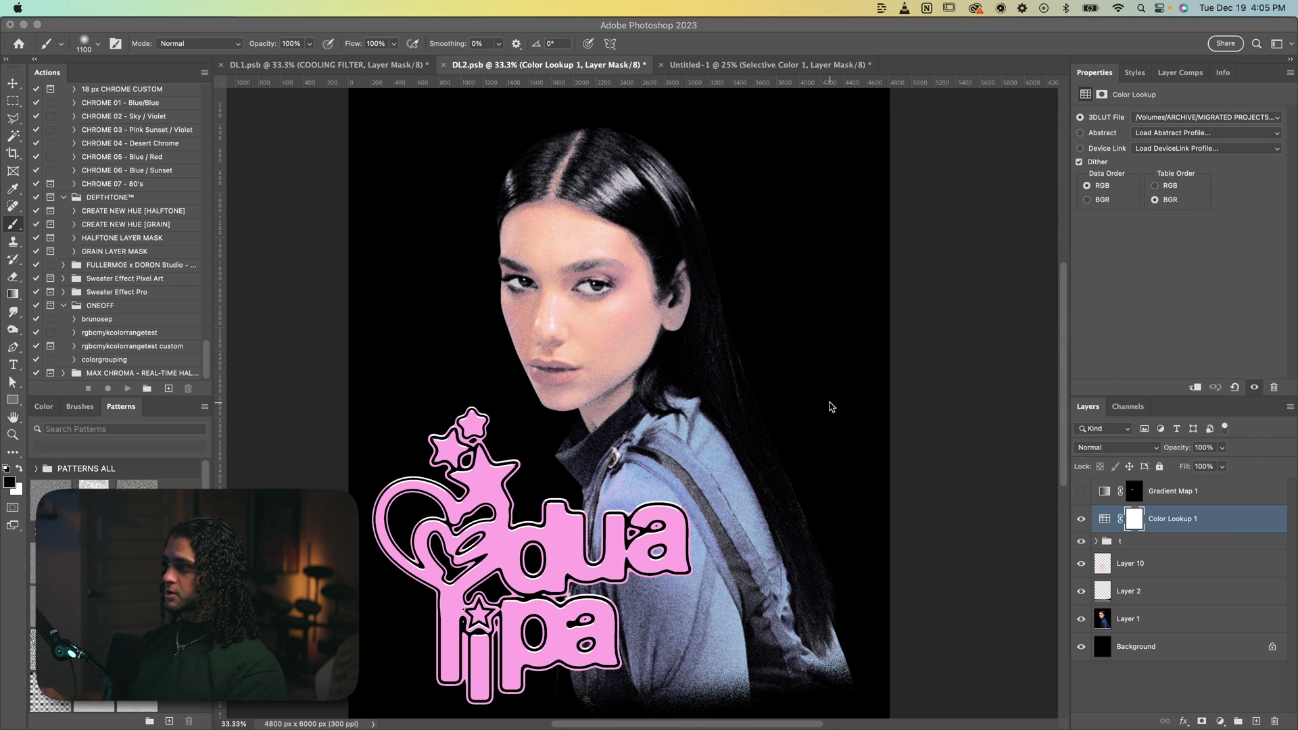
pyautogui.scroll(1, 831, 406)
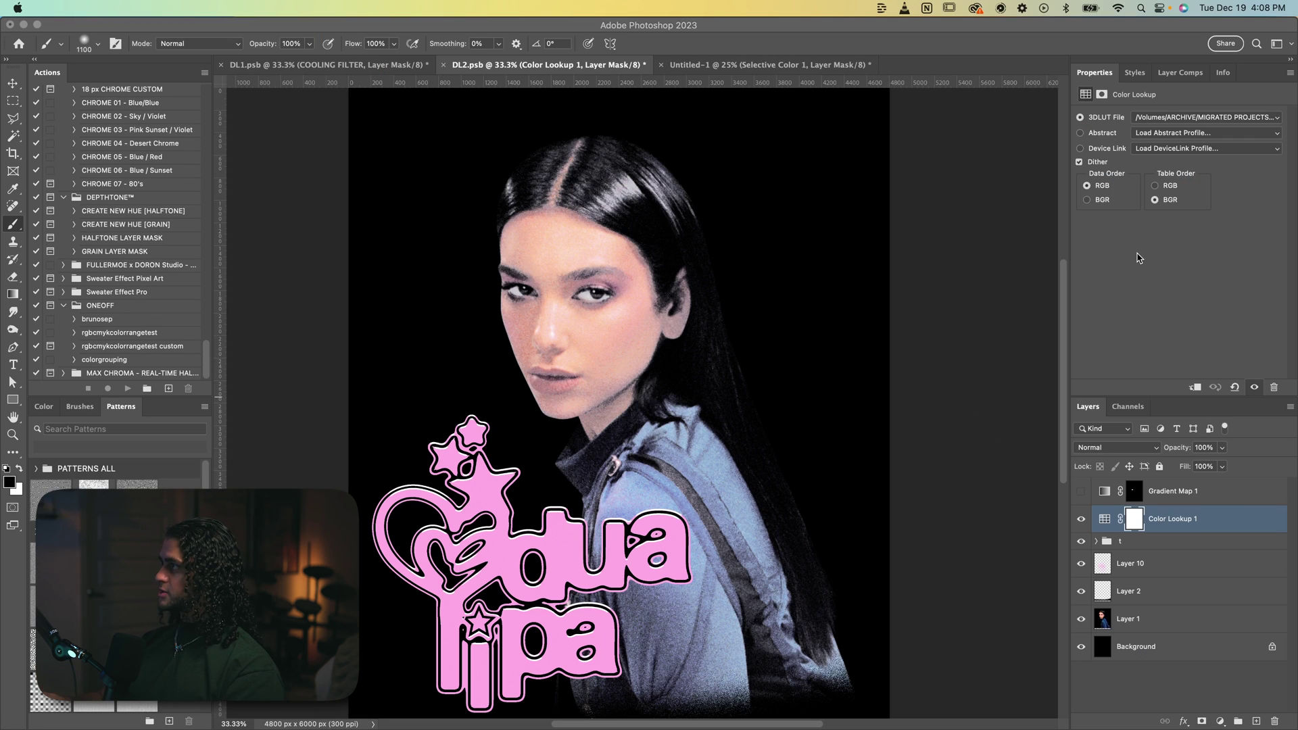
# Try BGR table and data orders on Color Lookup 1, then restore RGB data order.
pyautogui.click(1139, 256)
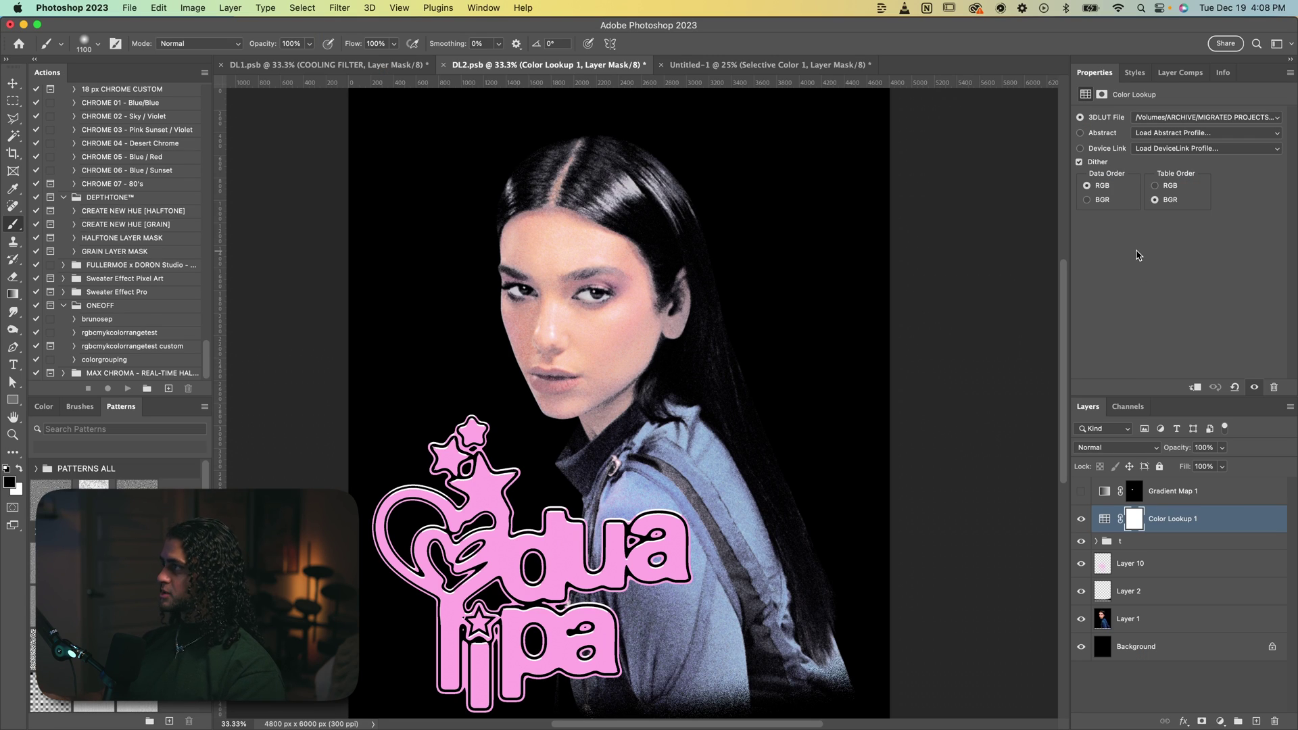
pyautogui.click(1155, 200)
pyautogui.click(1102, 199)
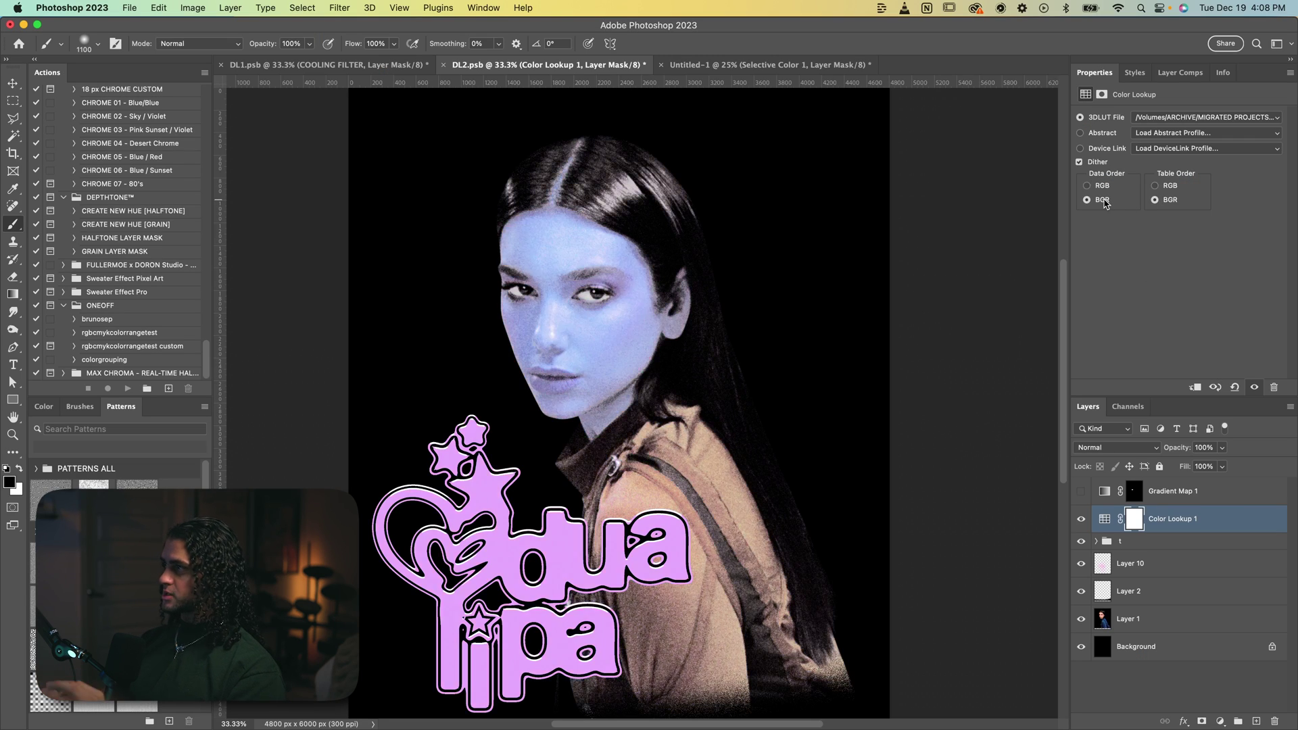
pyautogui.click(1103, 186)
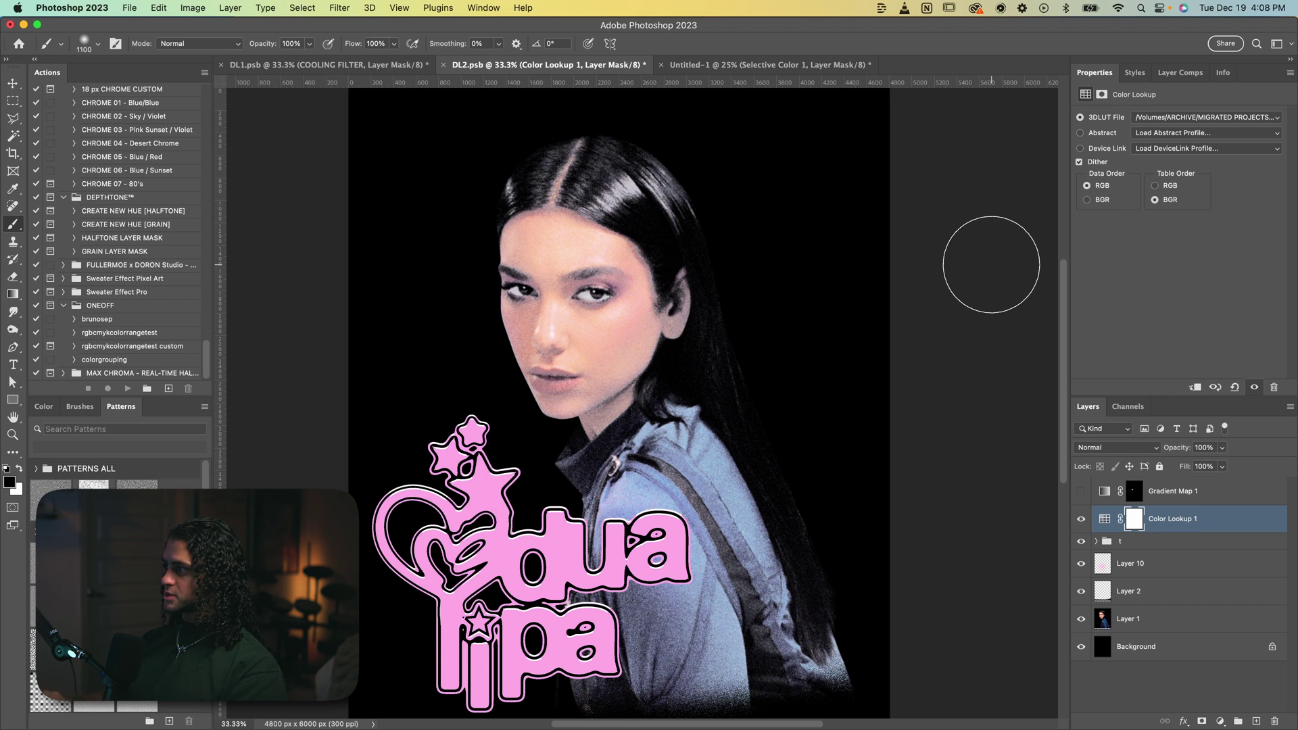
pyautogui.scroll(-2, 992, 264)
pyautogui.scroll(1, 992, 264)
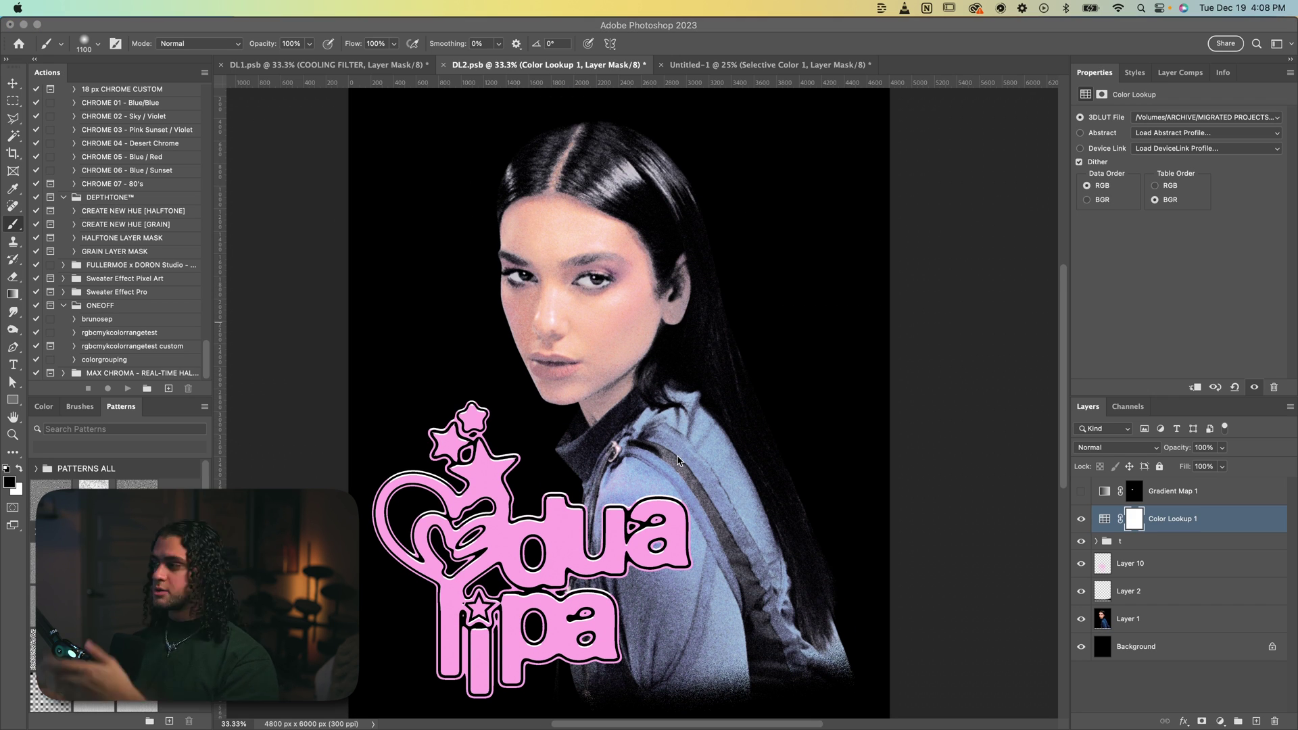
# Try the Fuji ETERNA 250D Fuji 3510, Fuji REALA 500D Kodak 2393 and Kodak 5205 Fuji 3510 LUTs.
pyautogui.click(1169, 115)
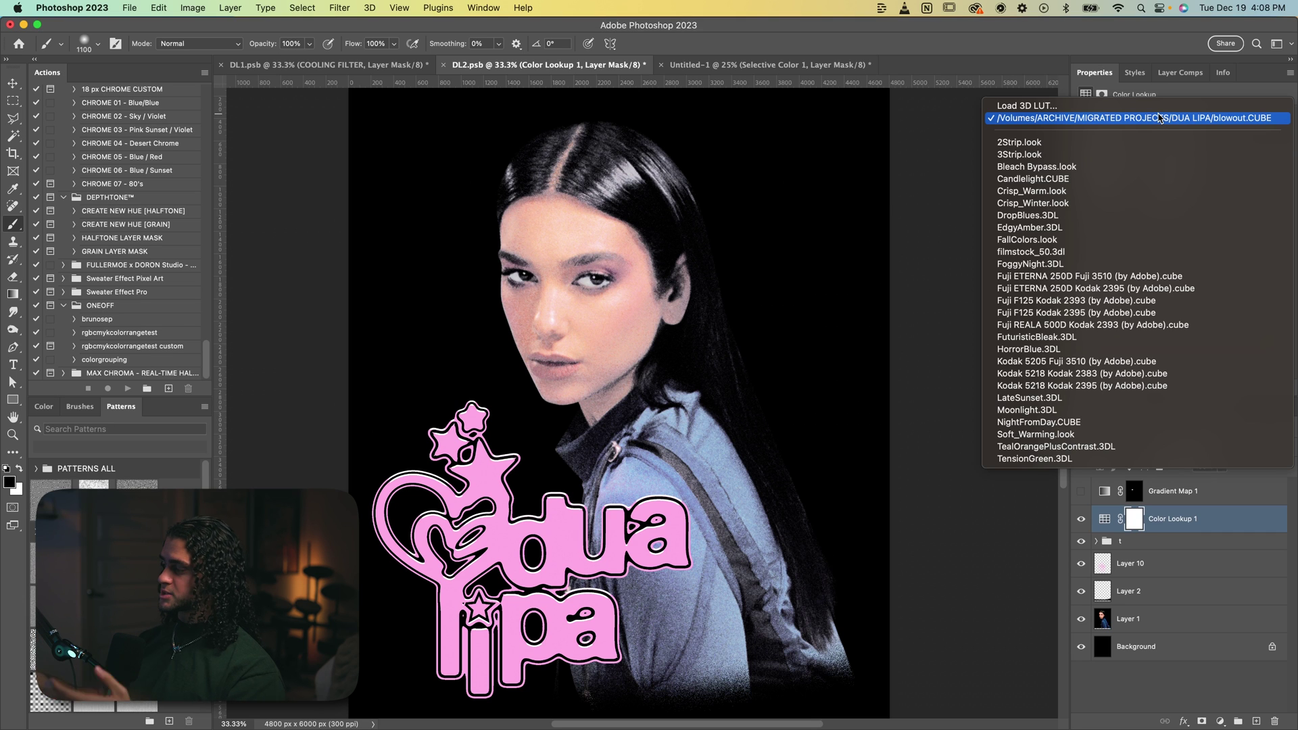
pyautogui.click(1119, 277)
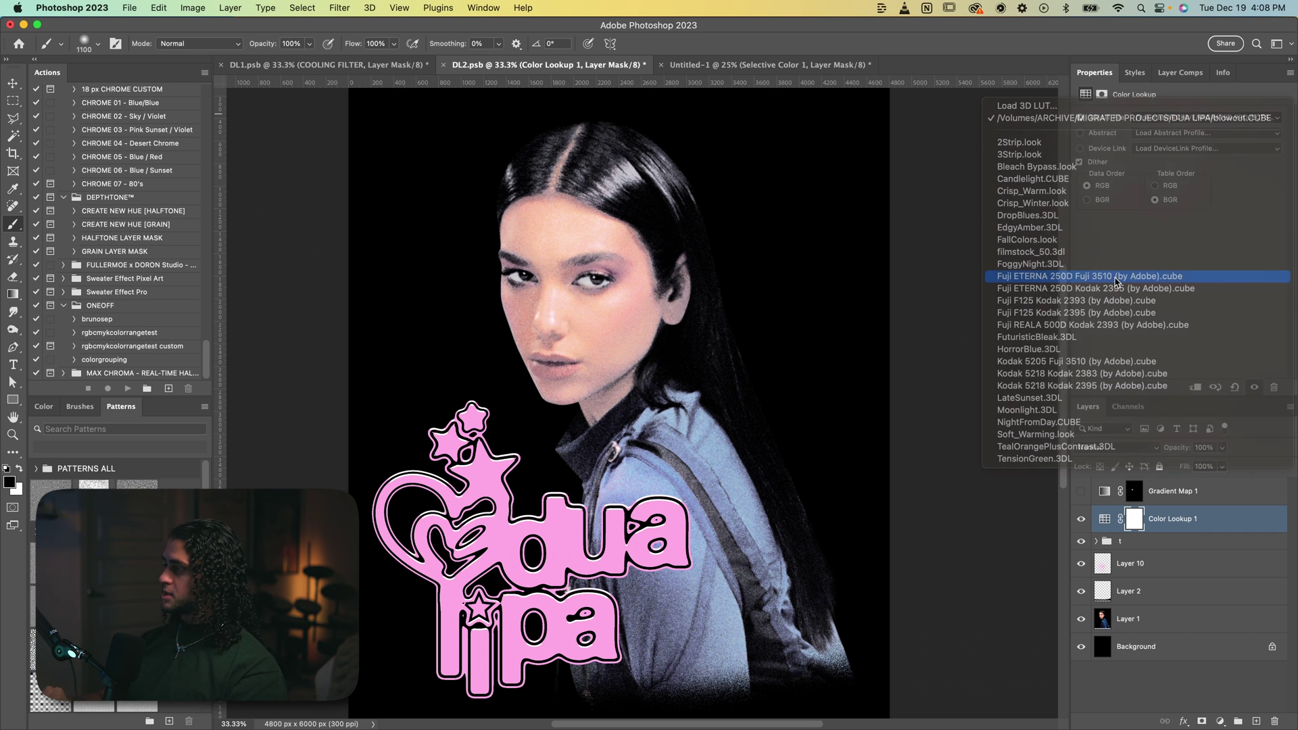
pyautogui.click(1163, 119)
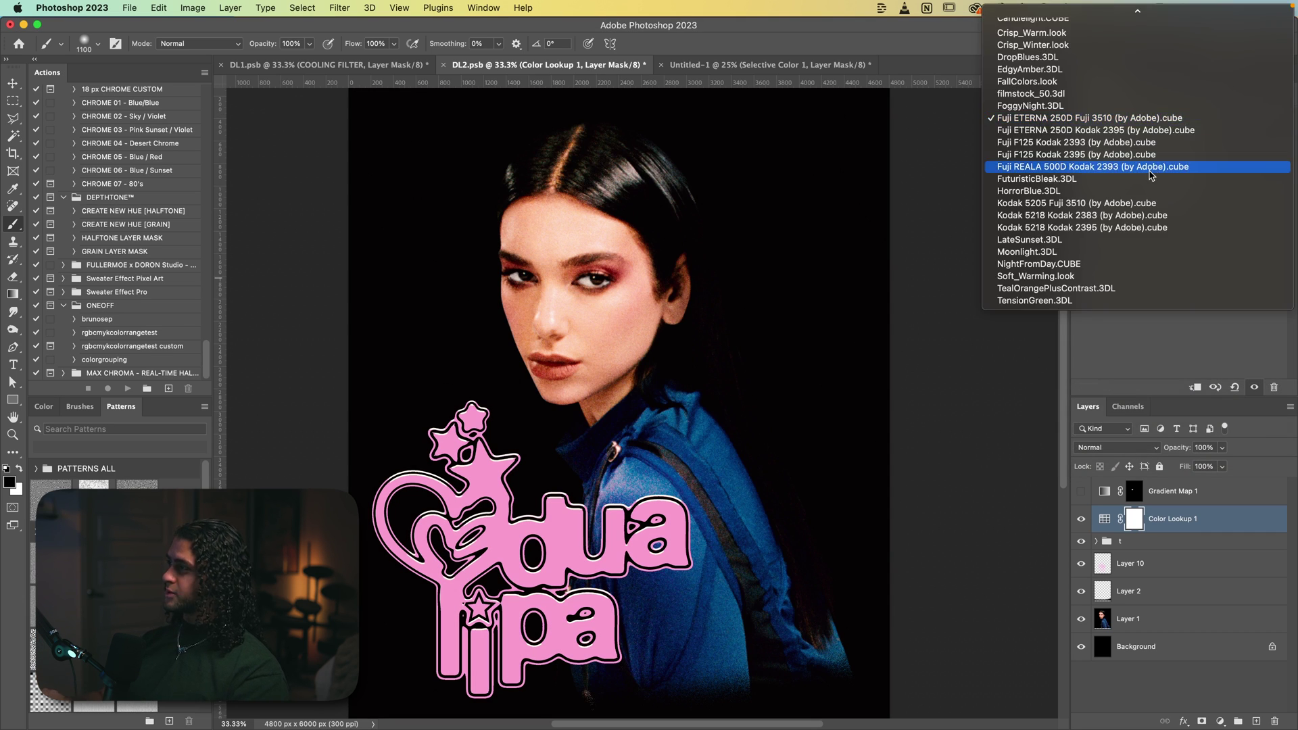
pyautogui.click(1150, 175)
pyautogui.click(1158, 119)
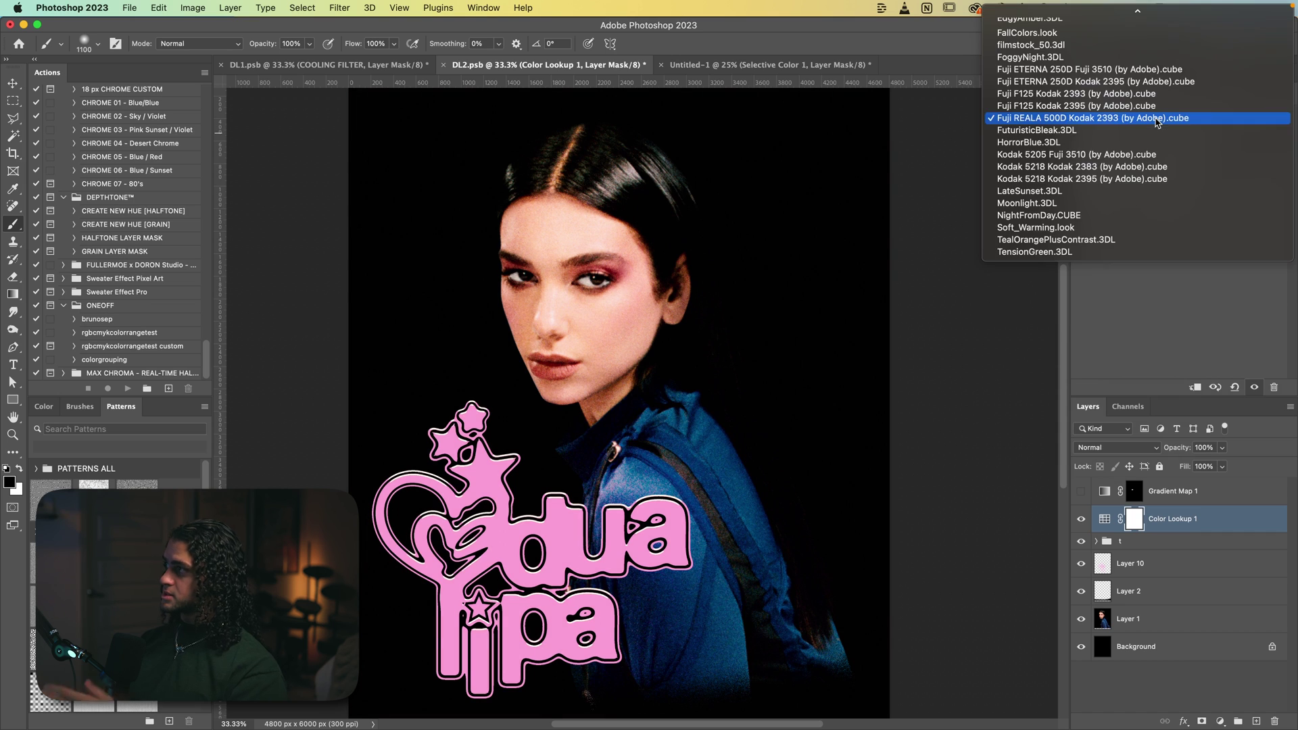
pyautogui.click(1131, 161)
# Load blowout.CUBE from disk as the Color Lookup's 3D LUT.
pyautogui.click(1170, 117)
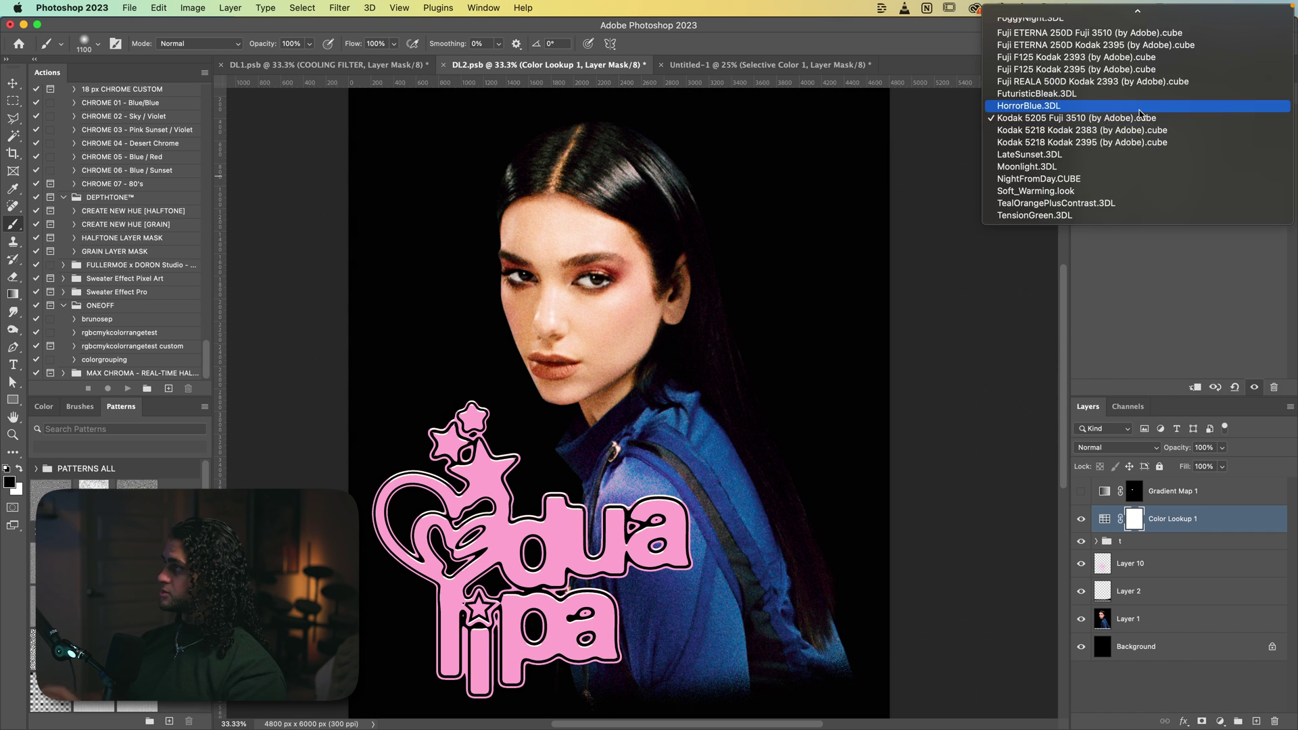
pyautogui.click(1057, 14)
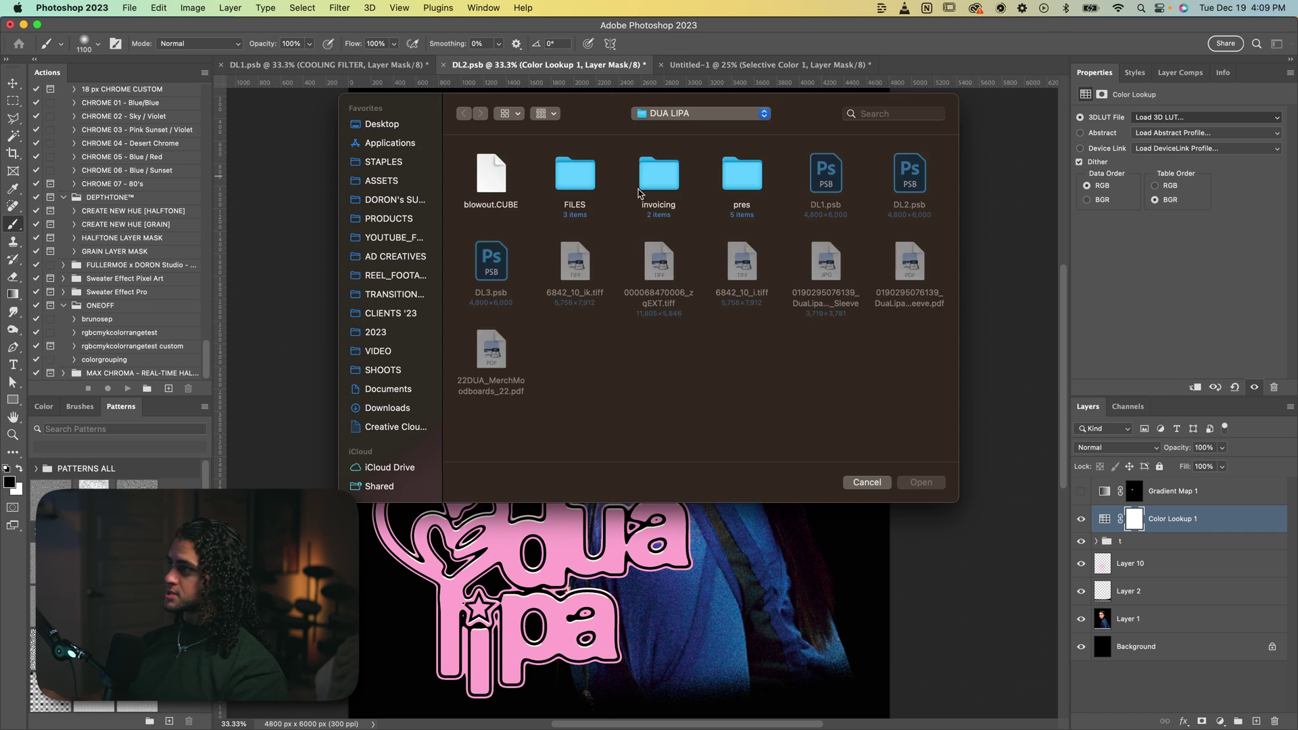
pyautogui.click(507, 180)
pyautogui.click(922, 481)
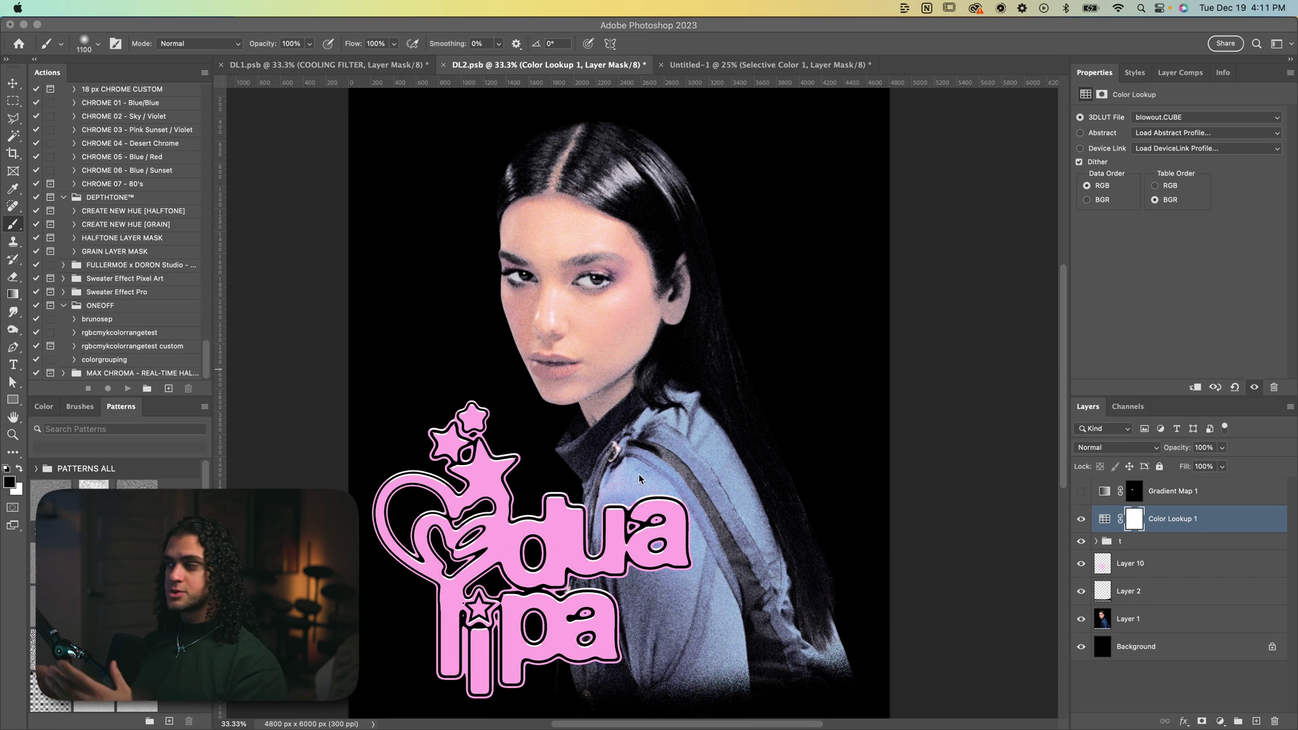
# Switch on and select Gradient Map 1 over the portrait.
pyautogui.click(1158, 519)
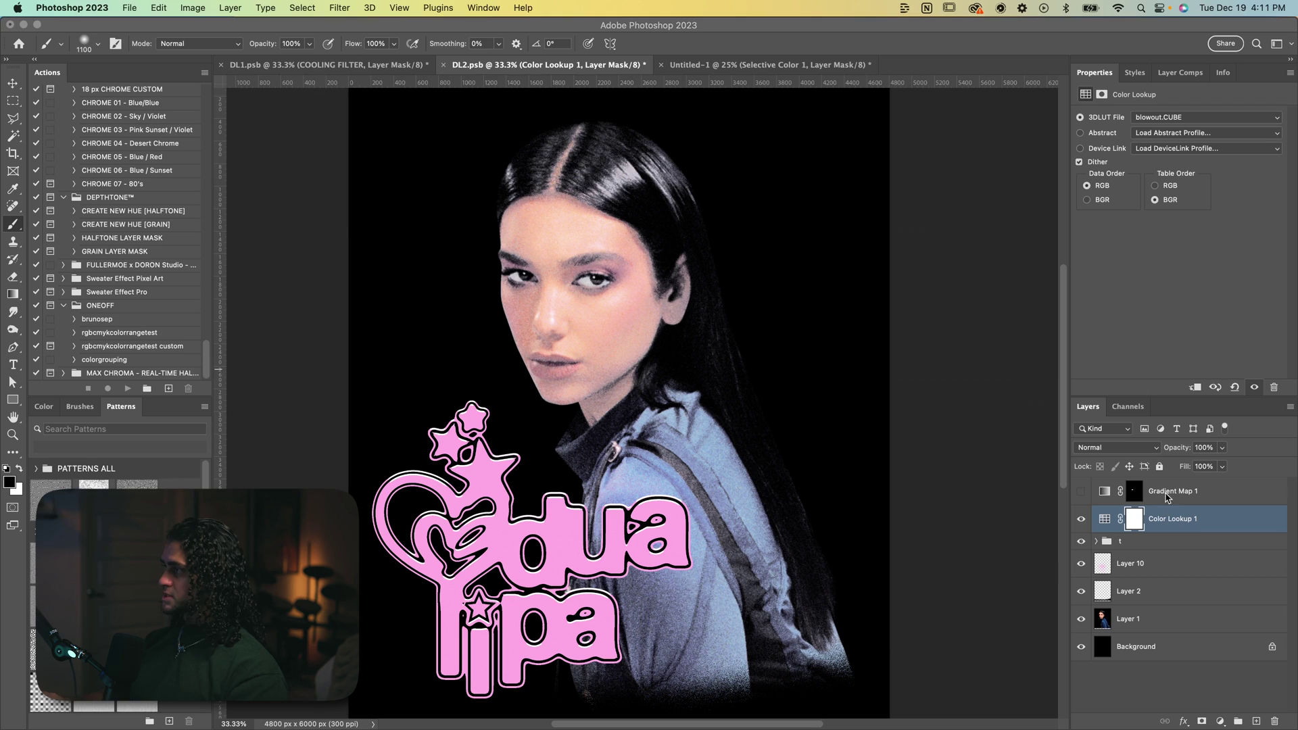
pyautogui.click(1082, 491)
pyautogui.click(1177, 491)
pyautogui.press('v')
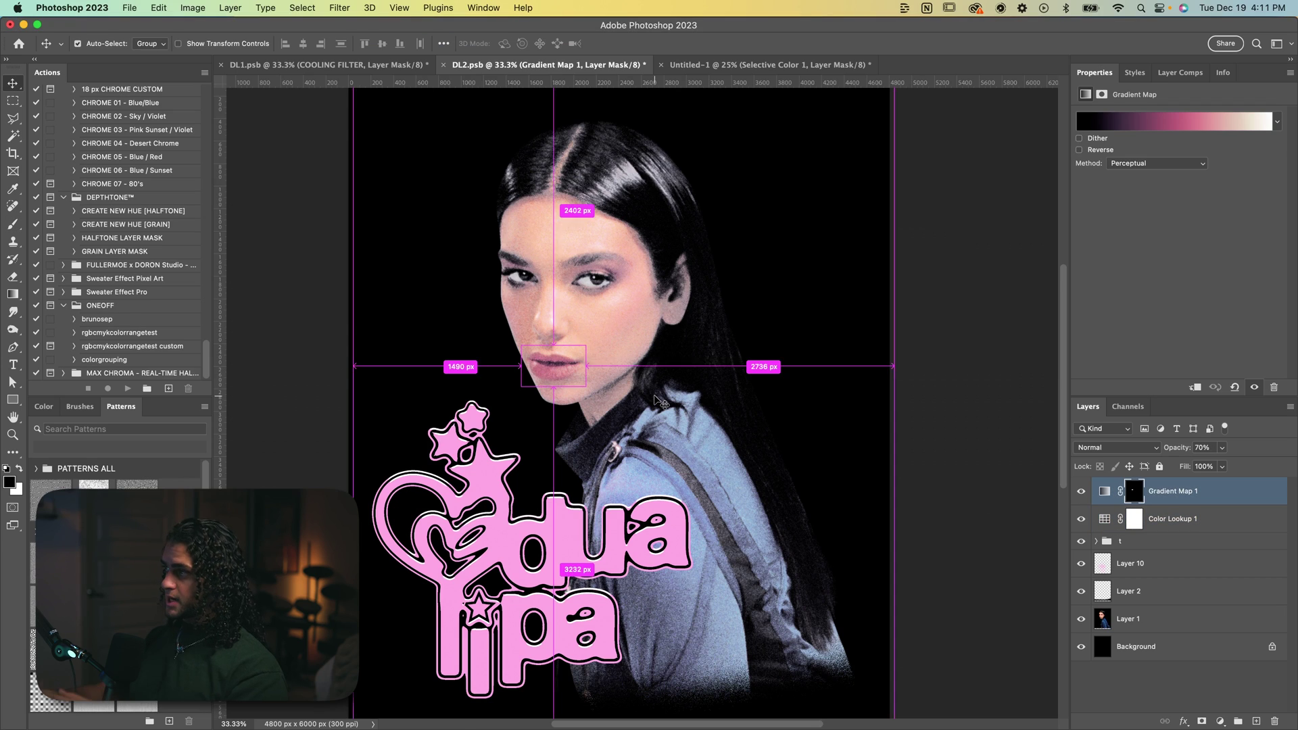
pyautogui.scroll(5, 655, 399)
pyautogui.scroll(-5, 654, 395)
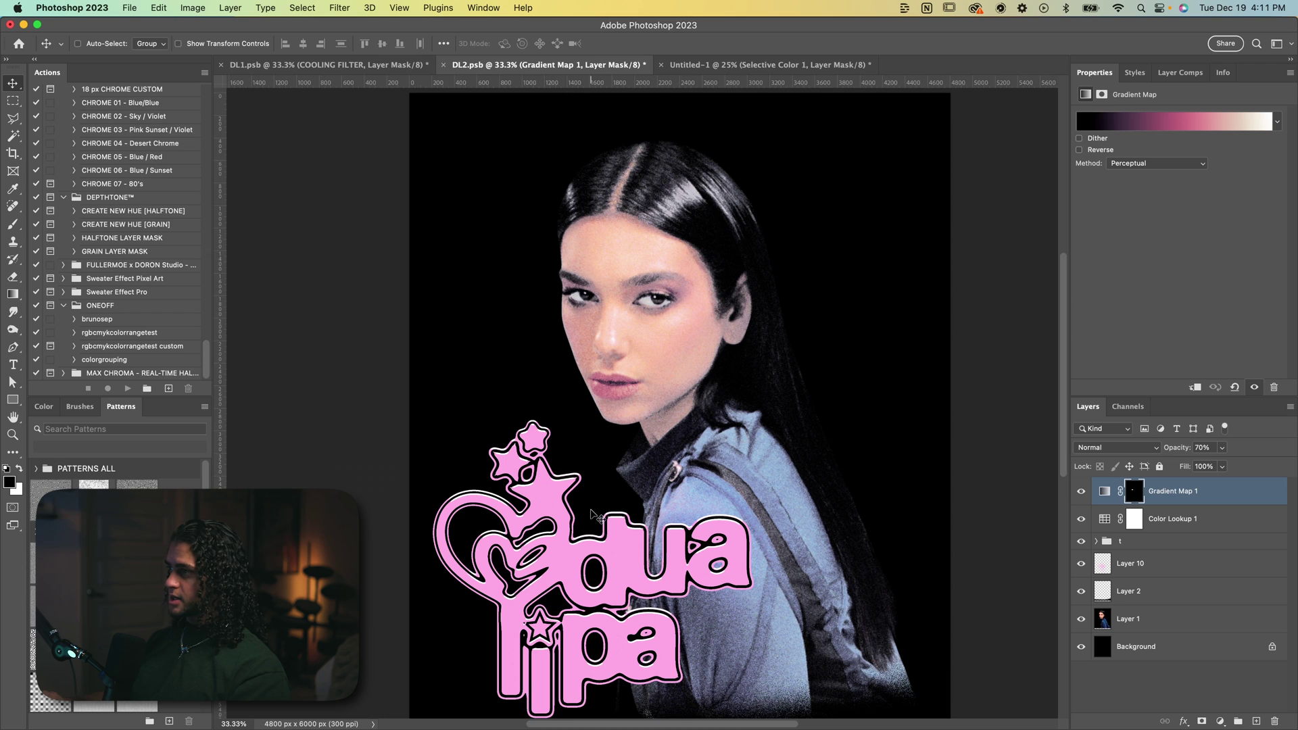
pyautogui.scroll(-2, 598, 518)
pyautogui.scroll(1, 571, 554)
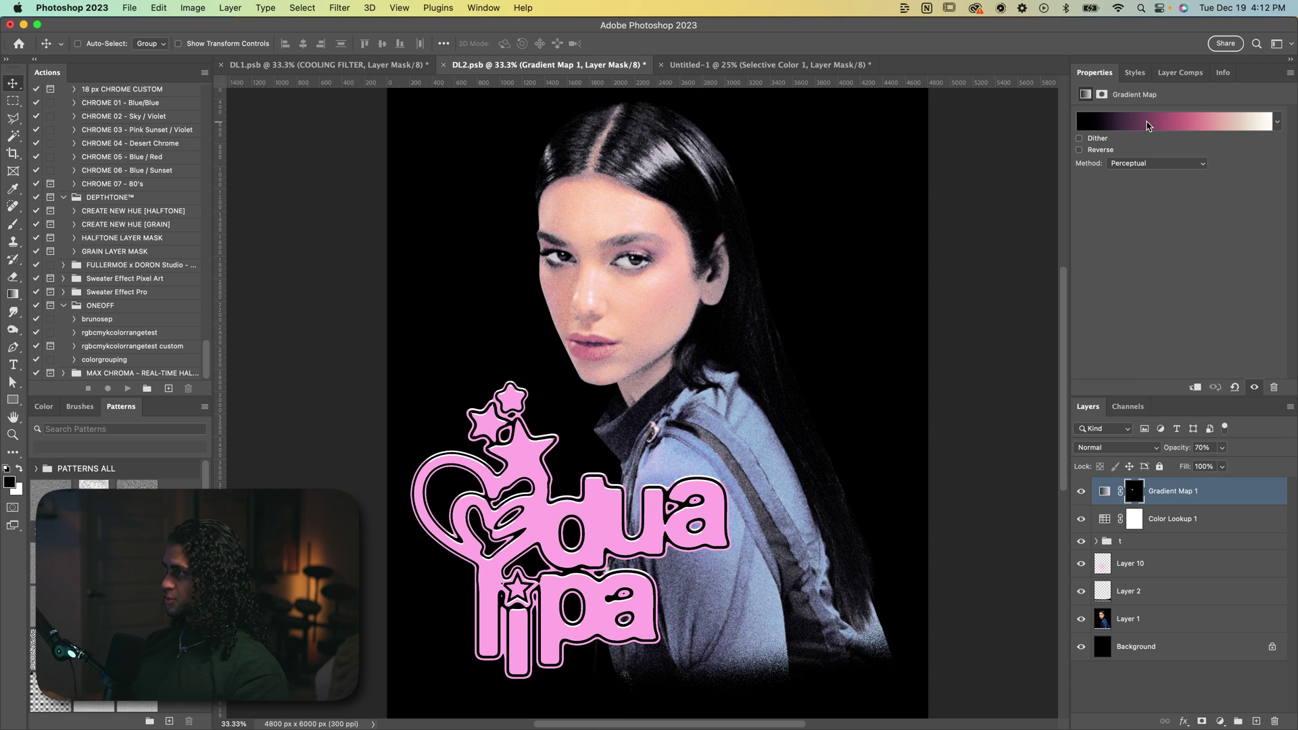
# Review the gradient's black-to-pink-to-white stops unchanged, then compare the map off and on.
pyautogui.click(1189, 127)
pyautogui.moveTo(918, 261); pyautogui.dragTo(962, 212)
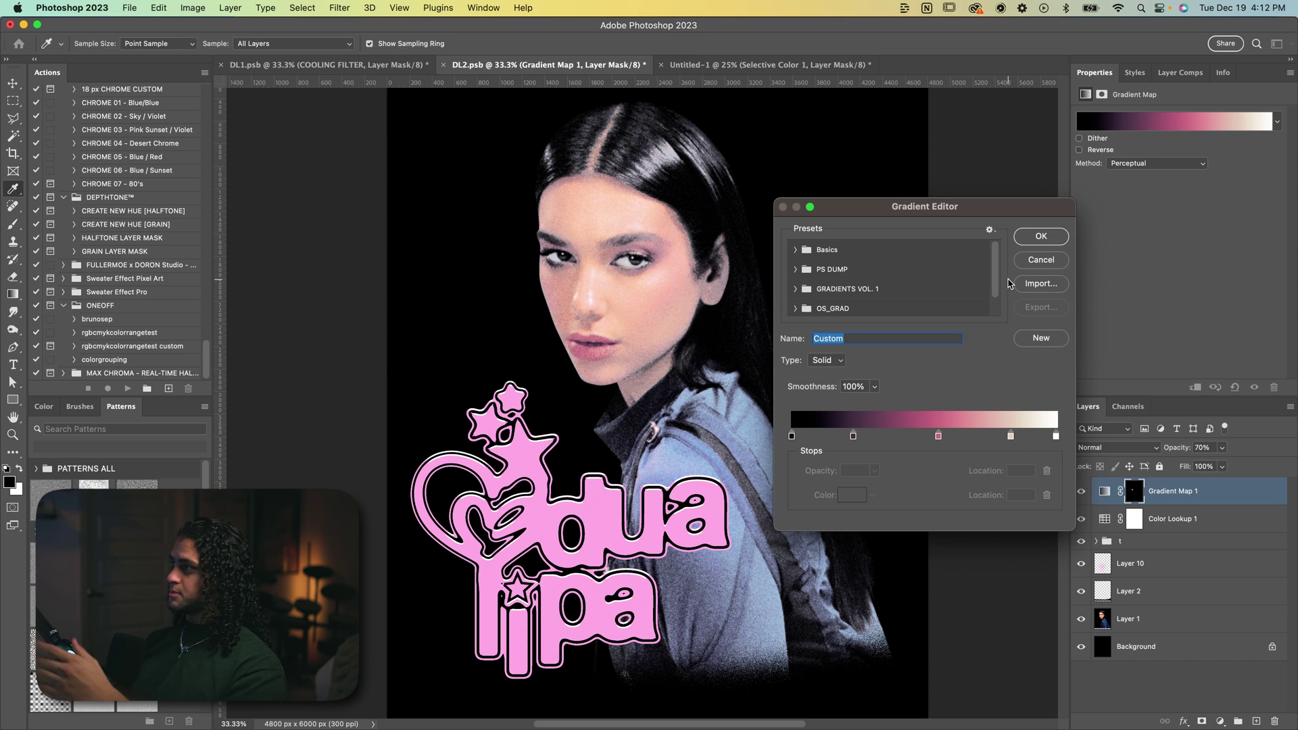
pyautogui.click(1030, 241)
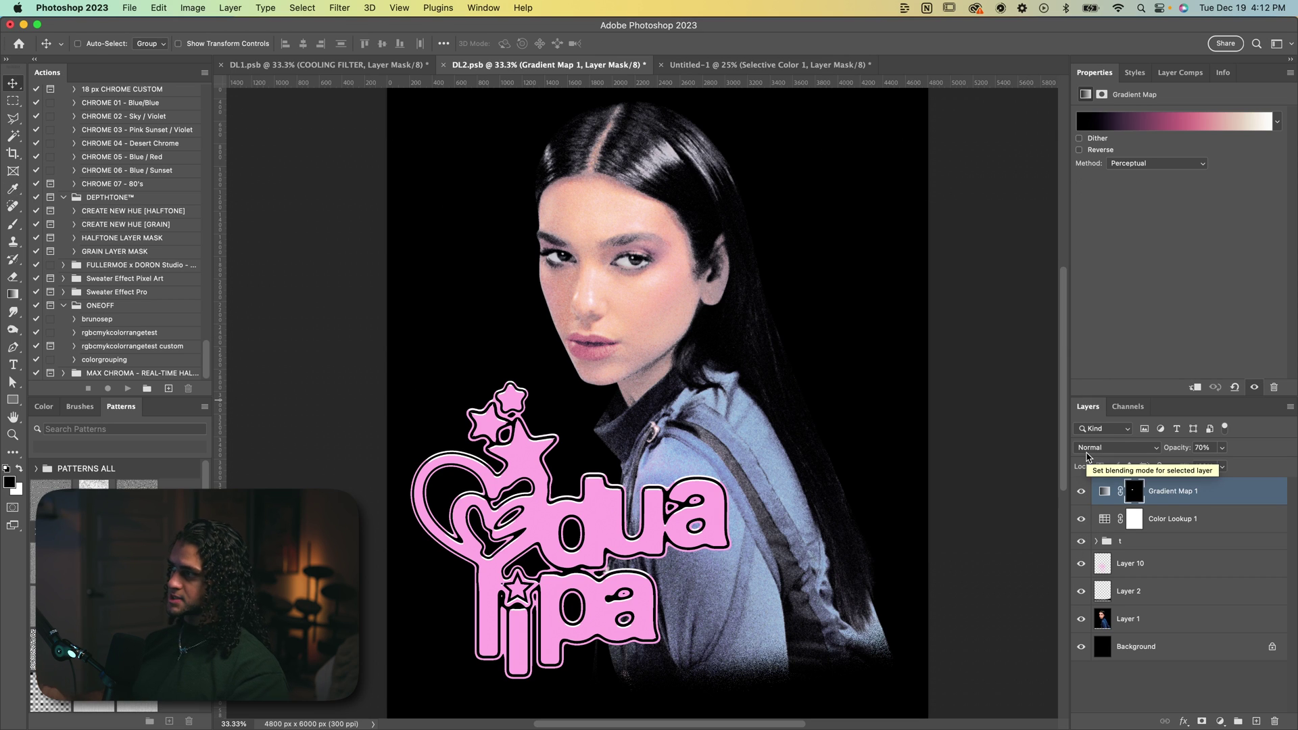
pyautogui.click(1082, 494)
pyautogui.click(1082, 494)
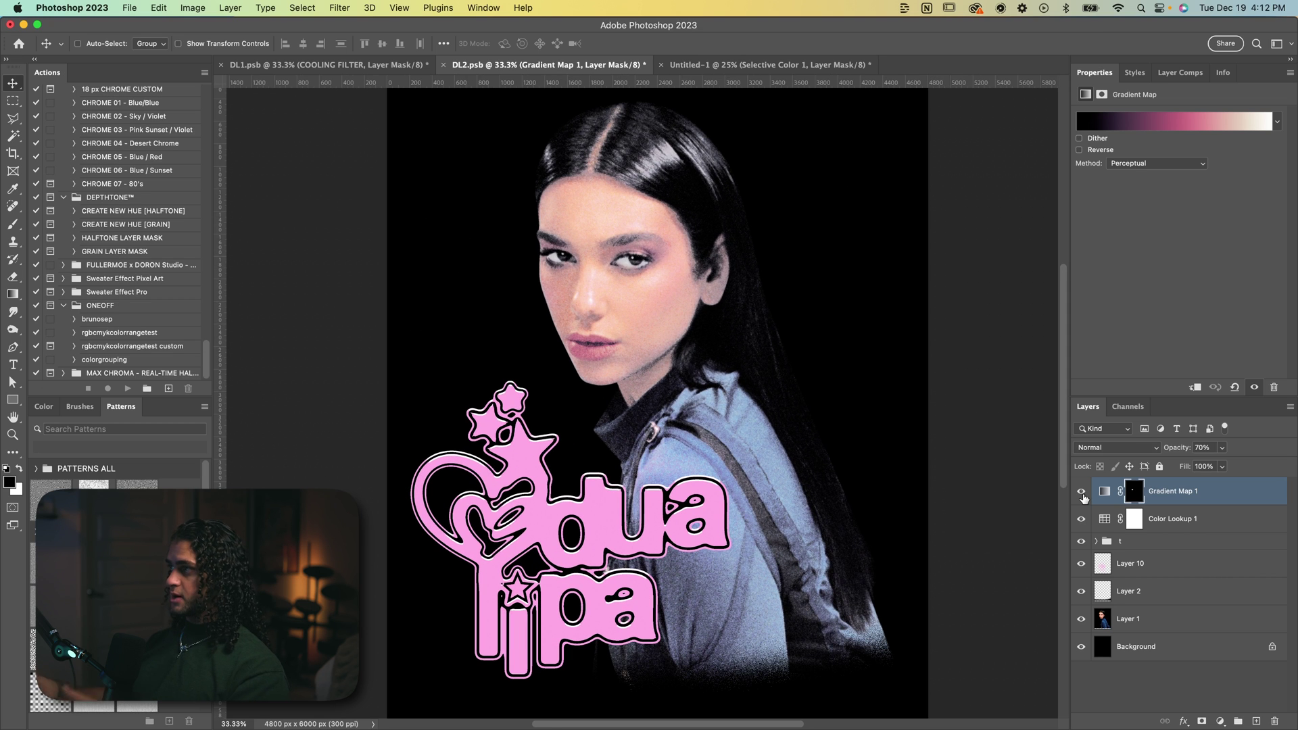